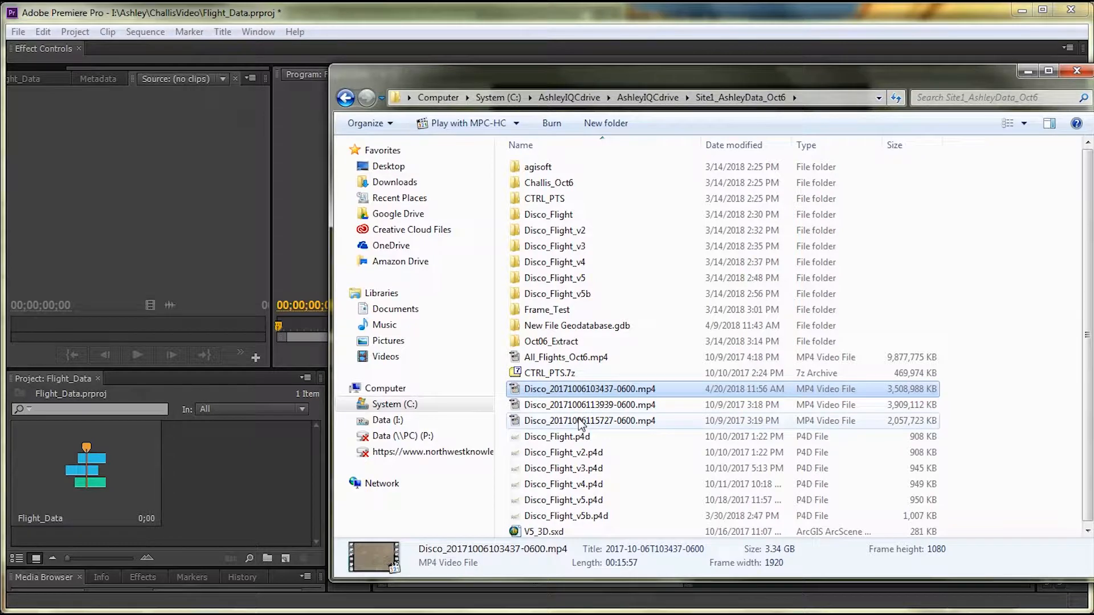
# Import the three Disco_20171006 MP4 flight videos from the file explorer into the Flight_Data project and return to Premiere Pro.
pyautogui.moveTo(580, 421); pyautogui.dragTo(264, 502)
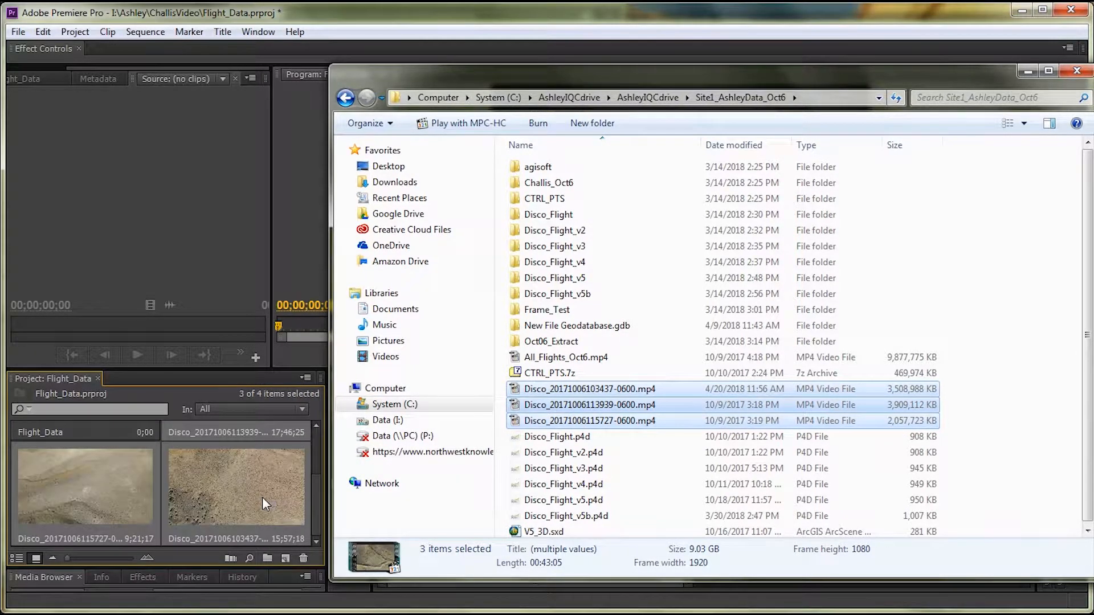
pyautogui.click(474, 11)
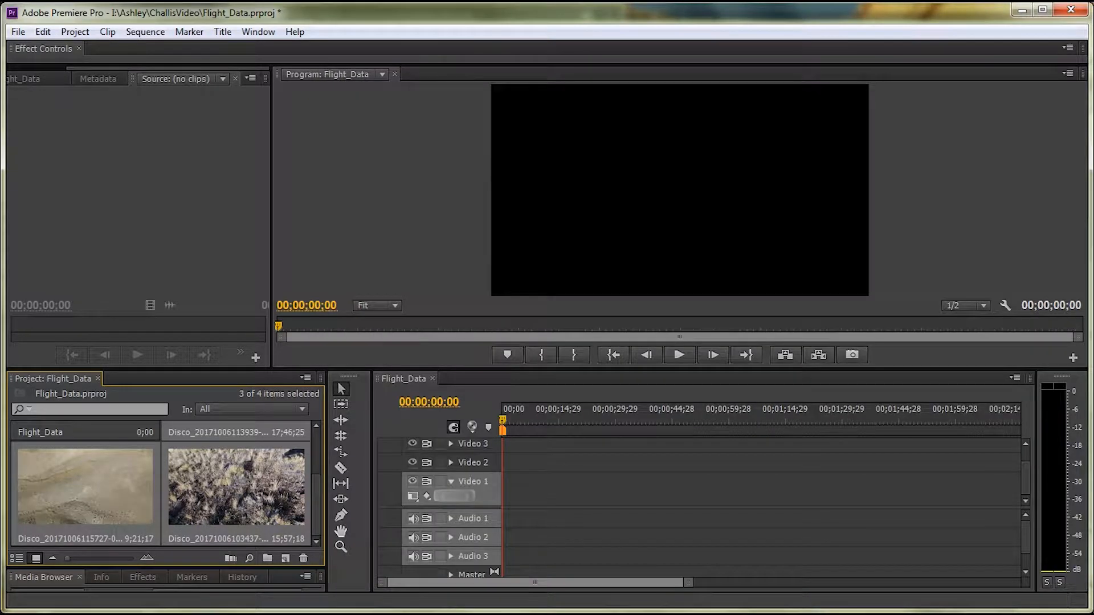
pyautogui.moveTo(226, 423); pyautogui.dragTo(261, 432)
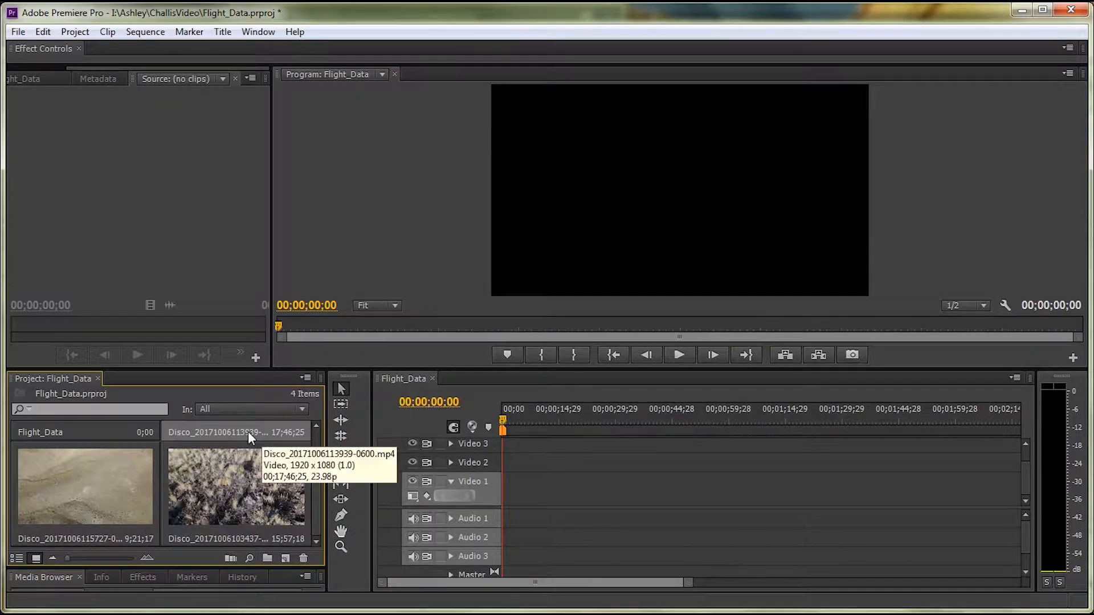
pyautogui.click(262, 432)
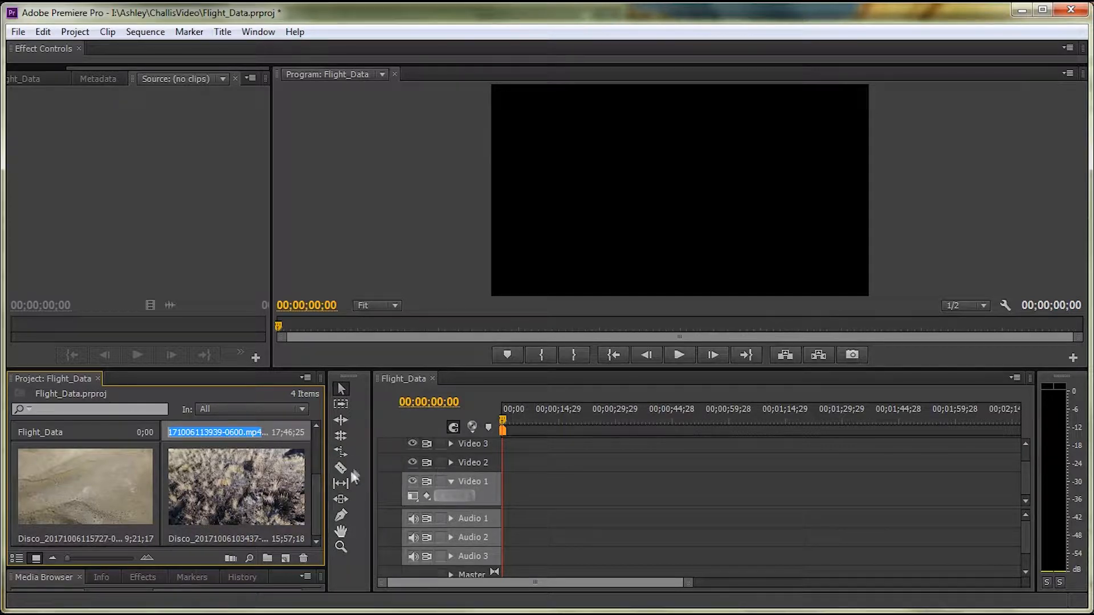
pyautogui.click(290, 426)
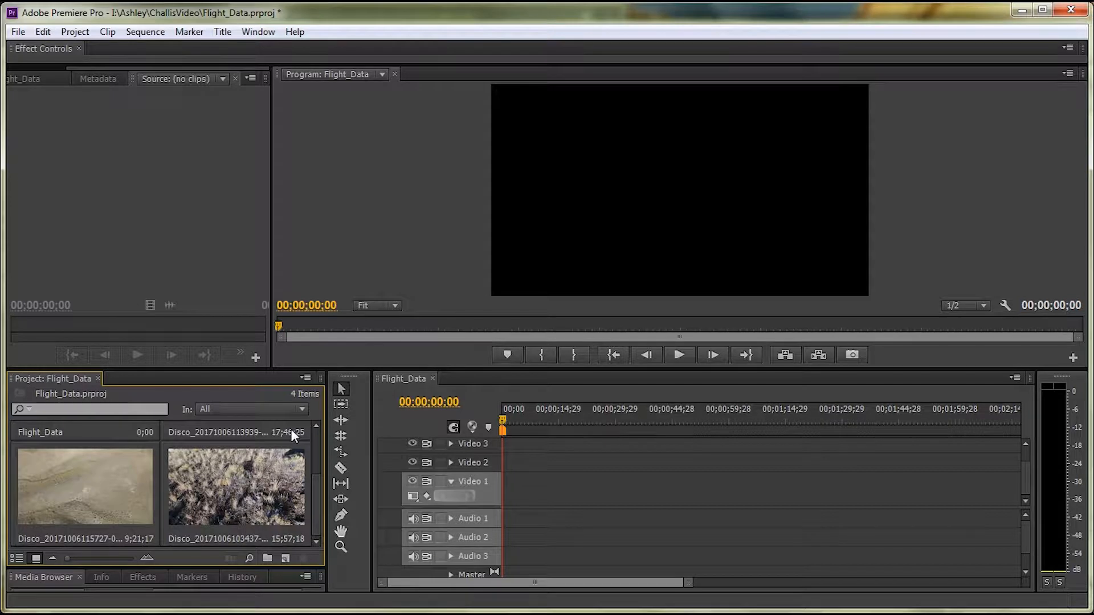
pyautogui.click(291, 429)
pyautogui.scroll(2, 264, 494)
pyautogui.moveTo(266, 444); pyautogui.dragTo(479, 488)
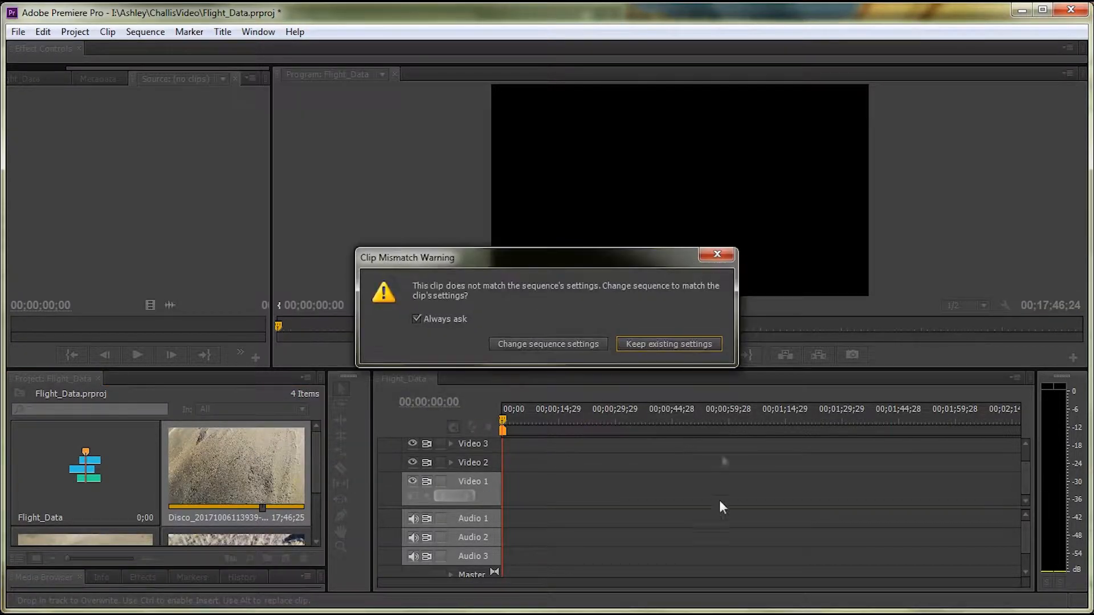
pyautogui.click(576, 348)
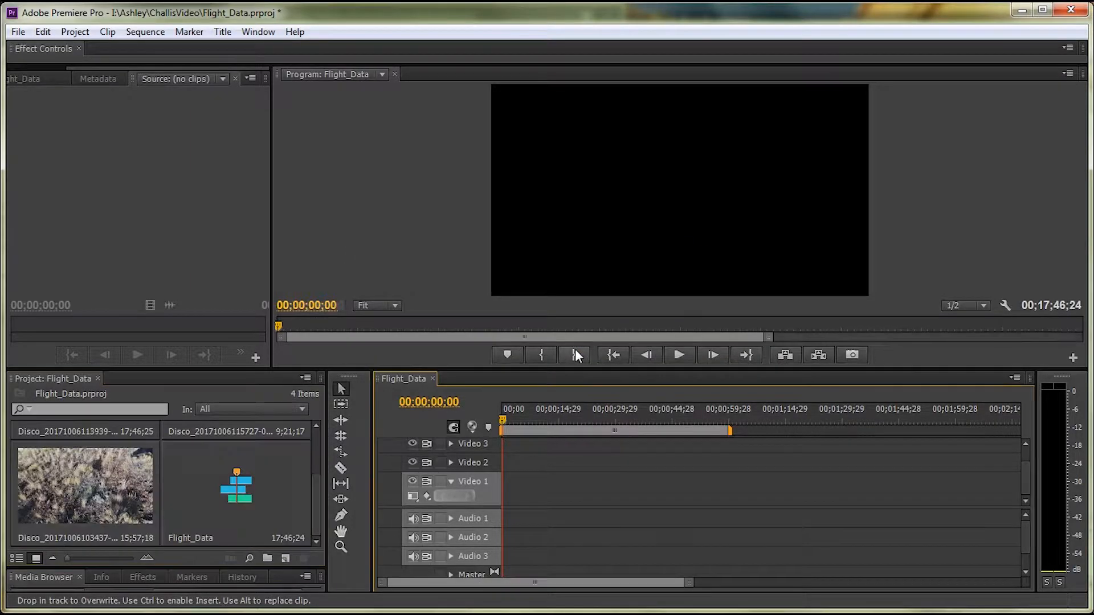
pyautogui.moveTo(576, 589); pyautogui.dragTo(837, 608)
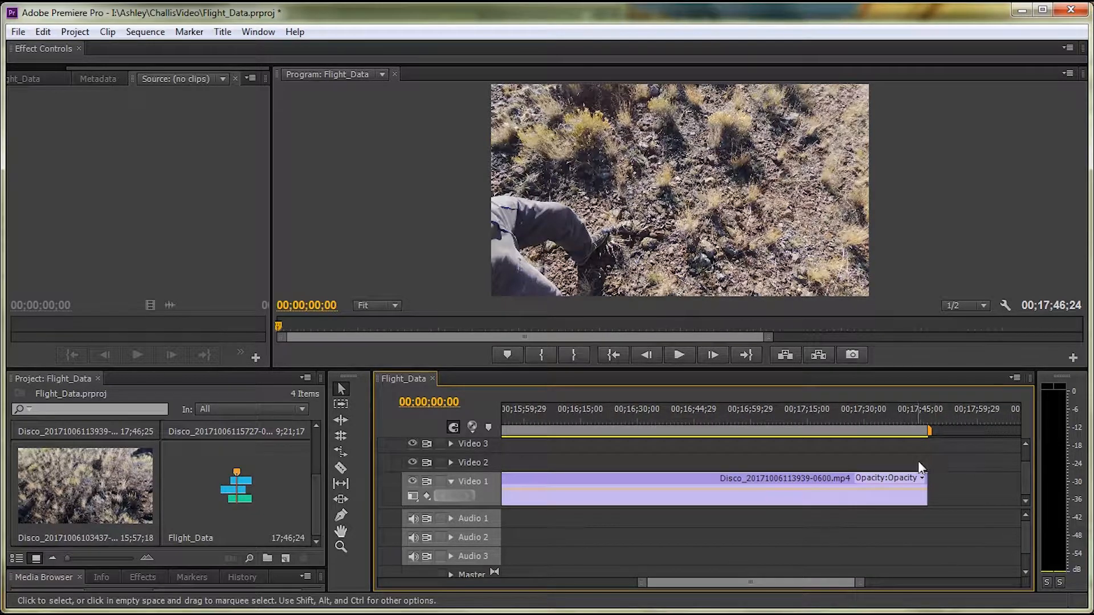
pyautogui.click(901, 430)
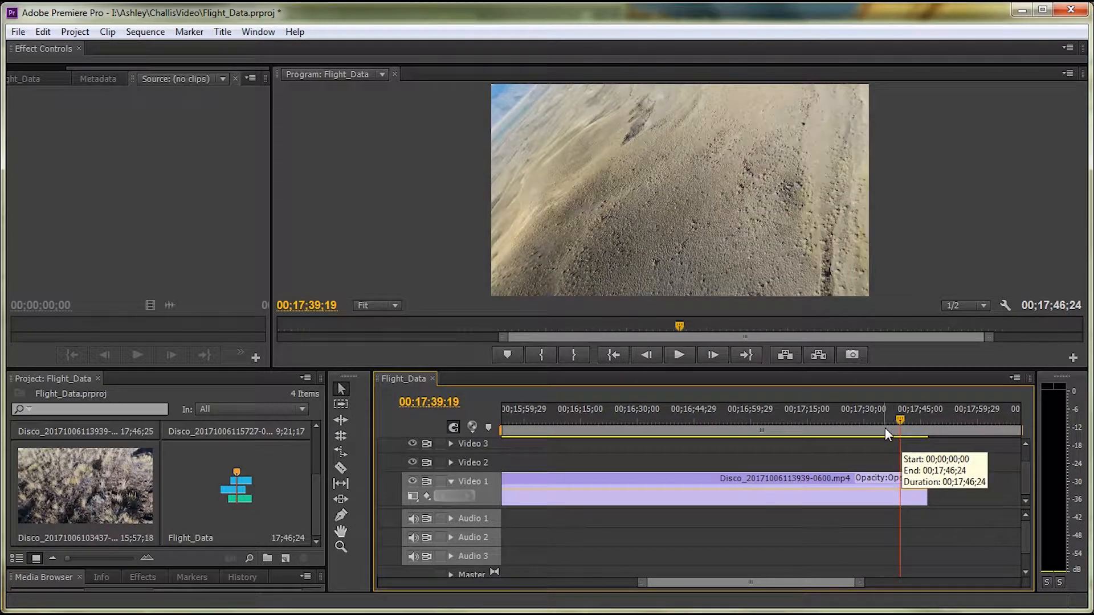
pyautogui.moveTo(887, 429); pyautogui.dragTo(816, 427)
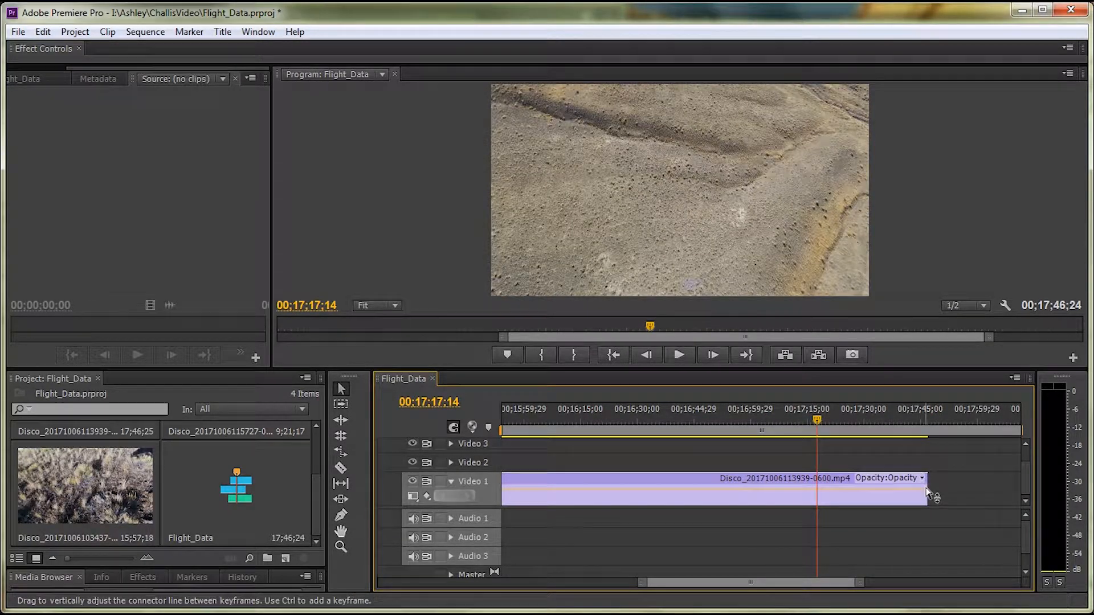
pyautogui.moveTo(924, 498); pyautogui.dragTo(819, 500)
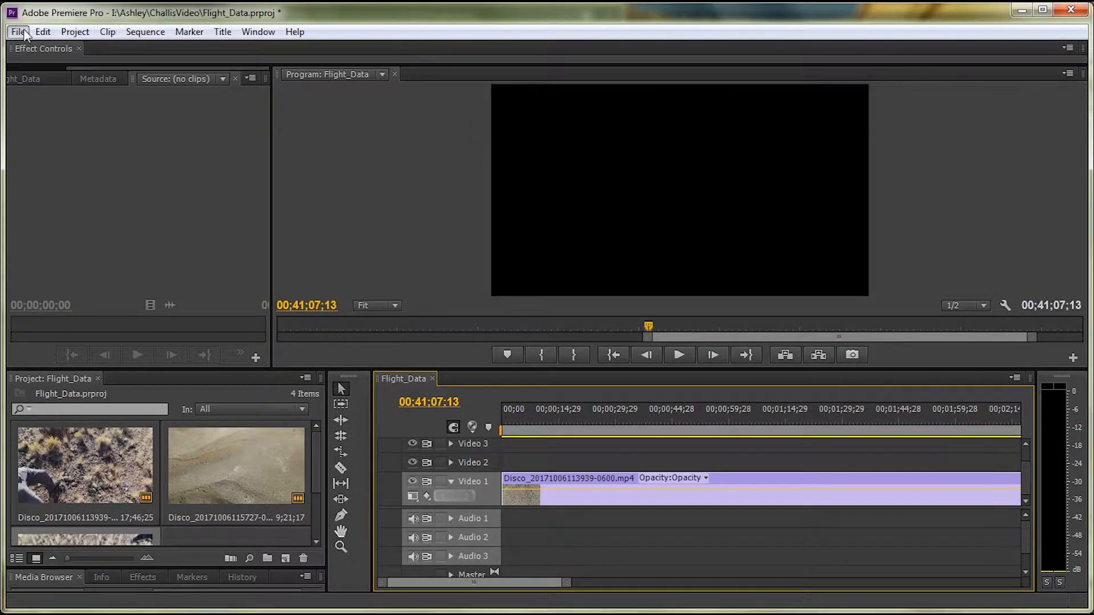
# Start a media export of the Flight_Data sequence and set its format to H.264.
pyautogui.click(20, 31)
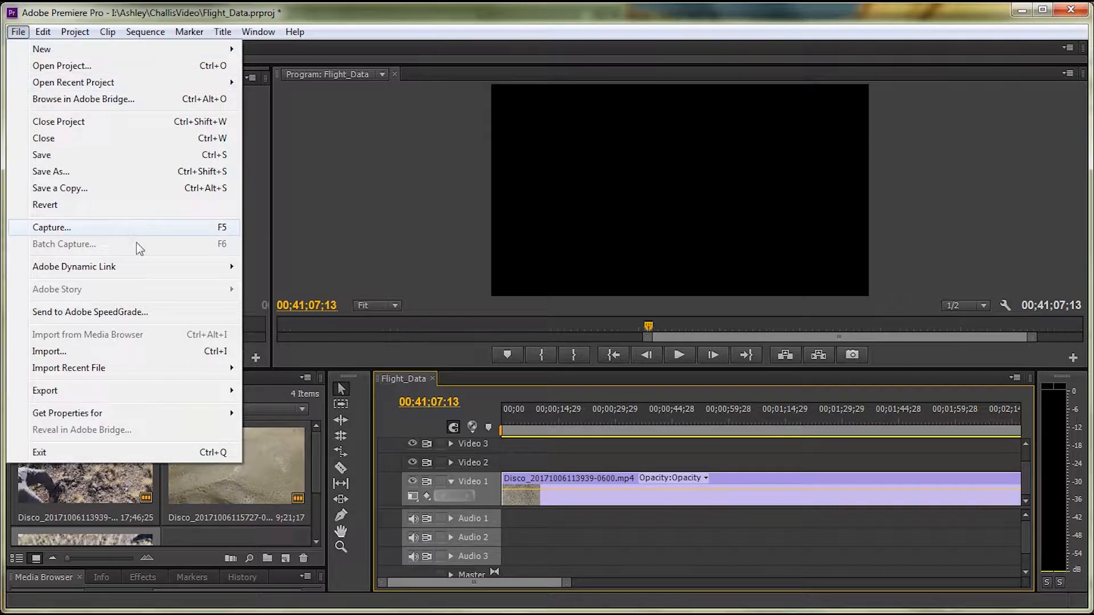
pyautogui.moveTo(191, 390)
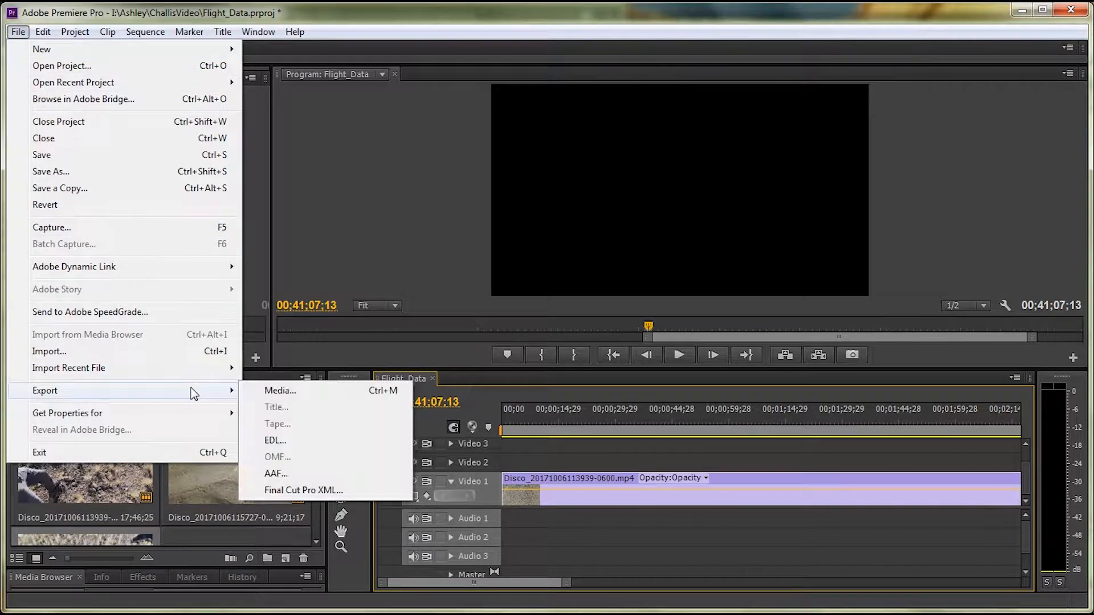
pyautogui.click(267, 394)
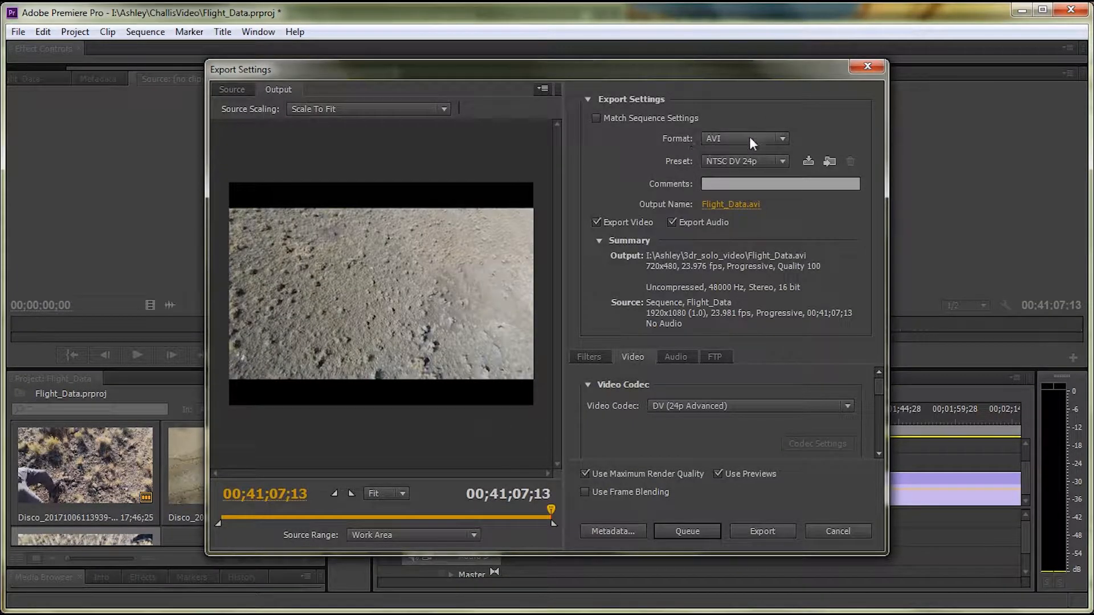
pyautogui.click(750, 137)
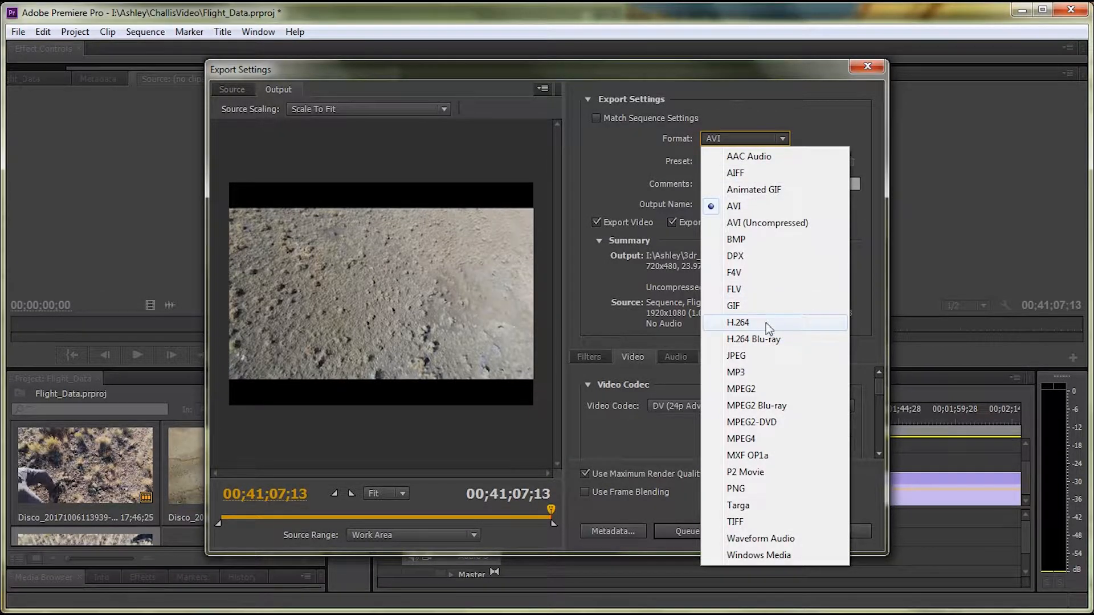
pyautogui.click(765, 323)
# Choose the HD 1080p 29.97 export preset and enable maximum render quality.
pyautogui.click(752, 162)
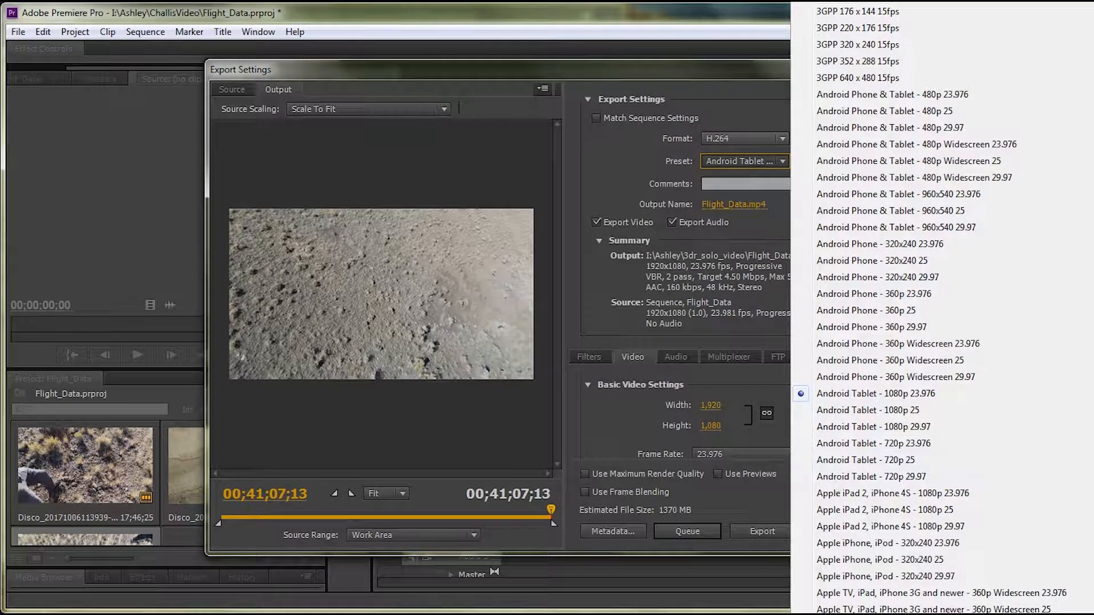
pyautogui.scroll(-4, 940, 308)
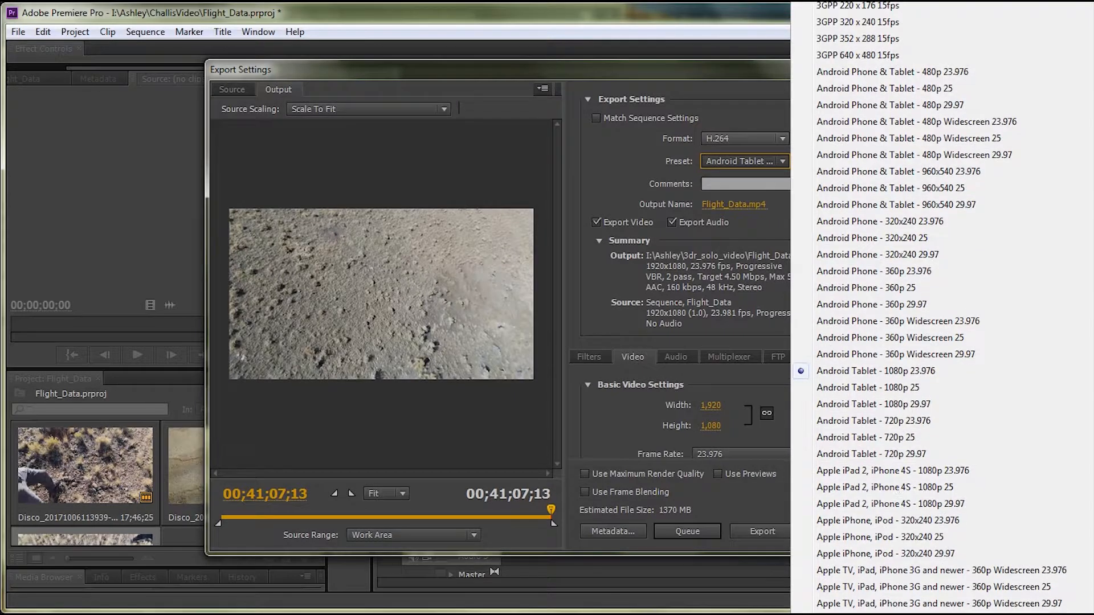
pyautogui.scroll(-5, 940, 307)
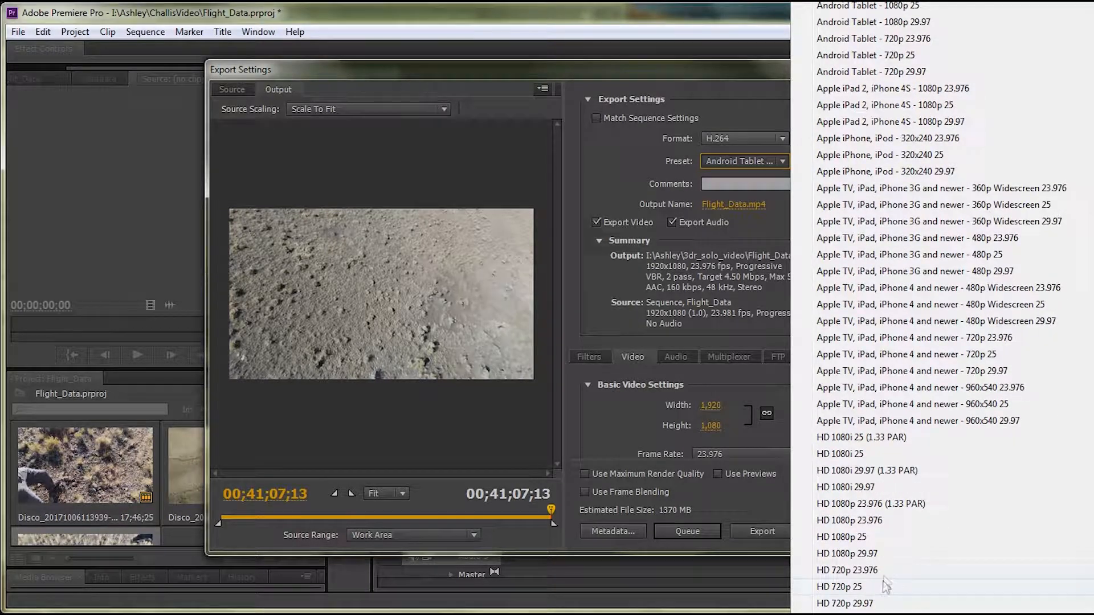
pyautogui.click(883, 553)
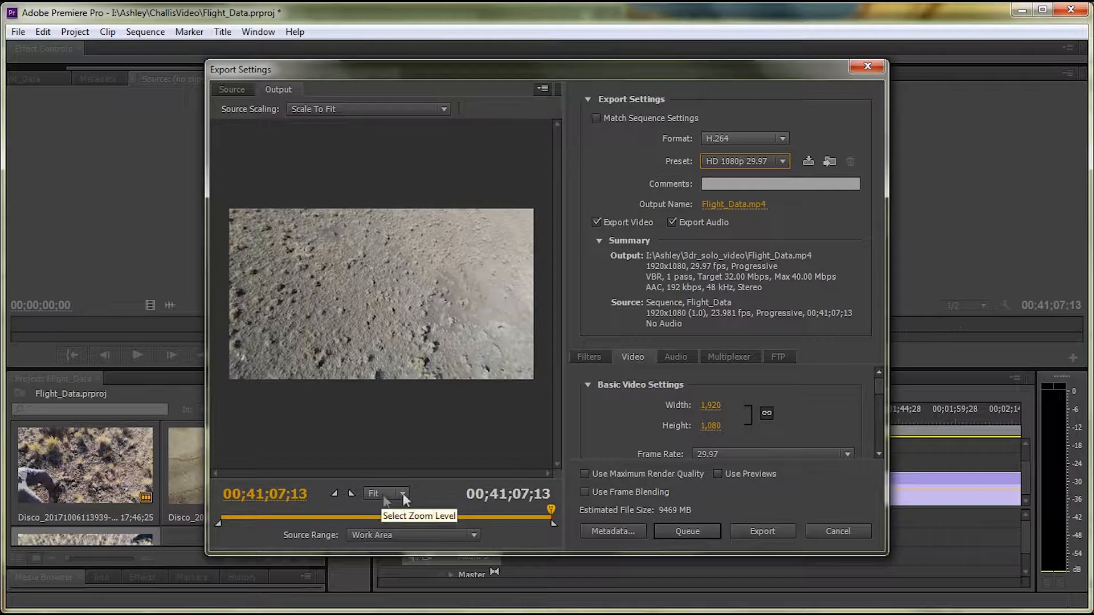
pyautogui.click(585, 474)
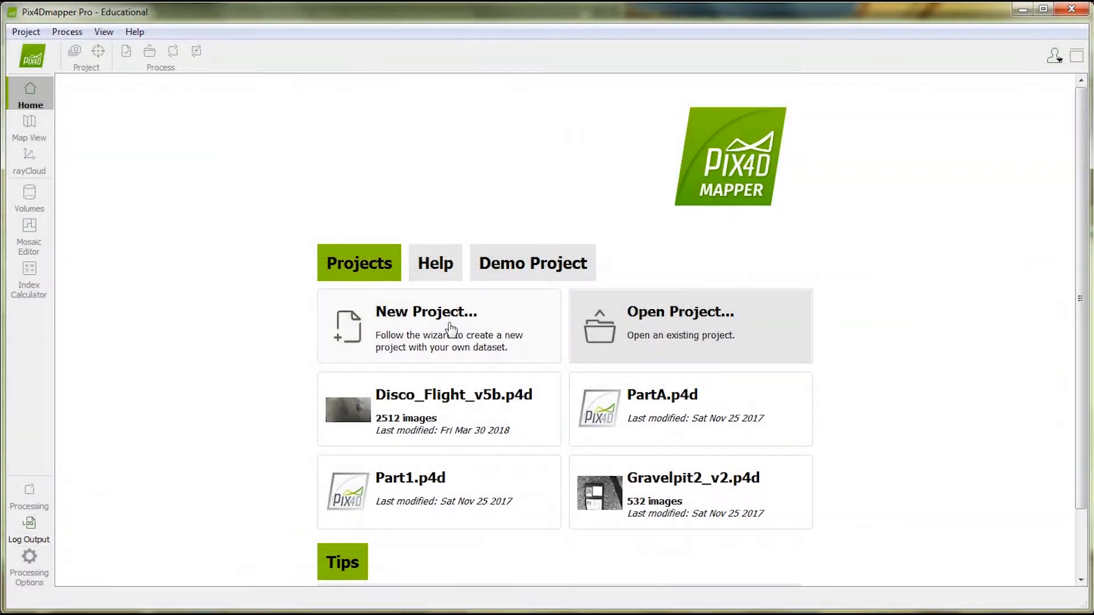
# In Pix4Dmapper, create a new project named Flight_Processing in the ChallisVideo folder on drive I: and continue to image selection.
pyautogui.click(449, 322)
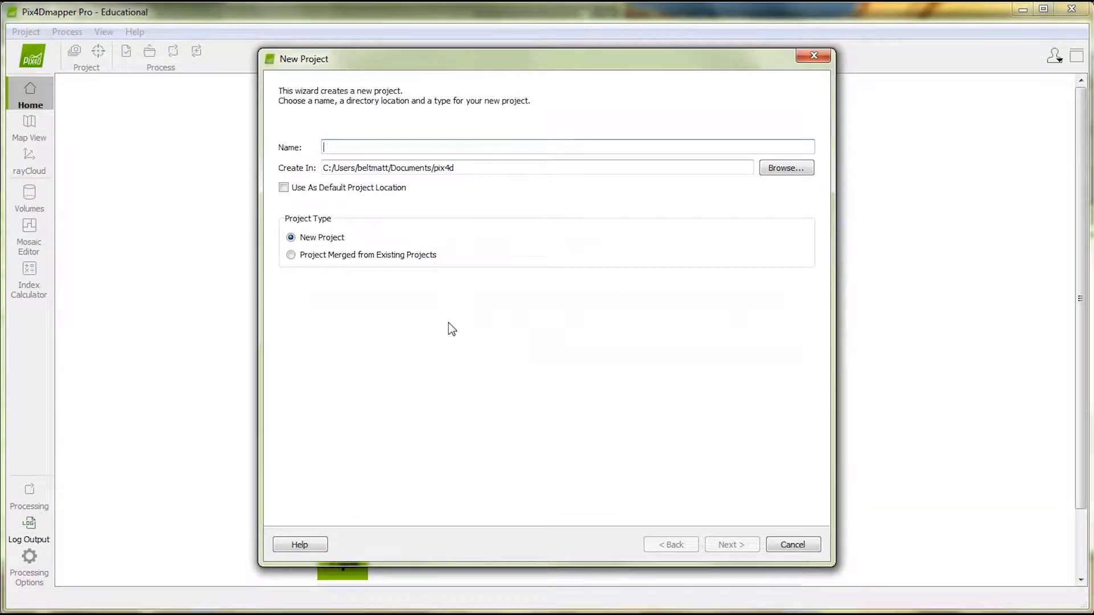
pyautogui.write('Flight_Processing')
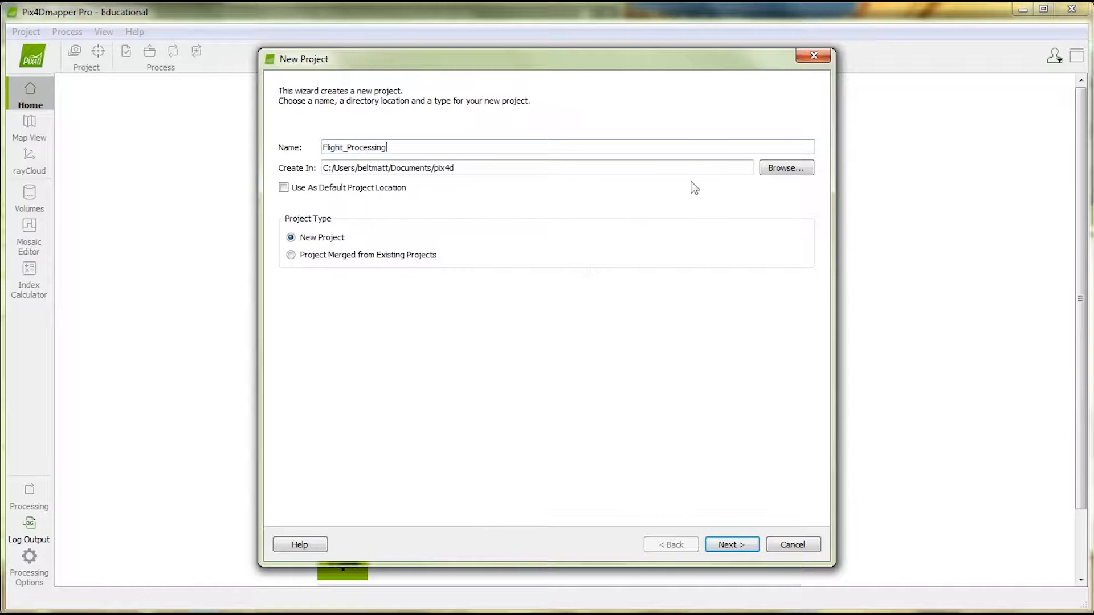
pyautogui.click(768, 170)
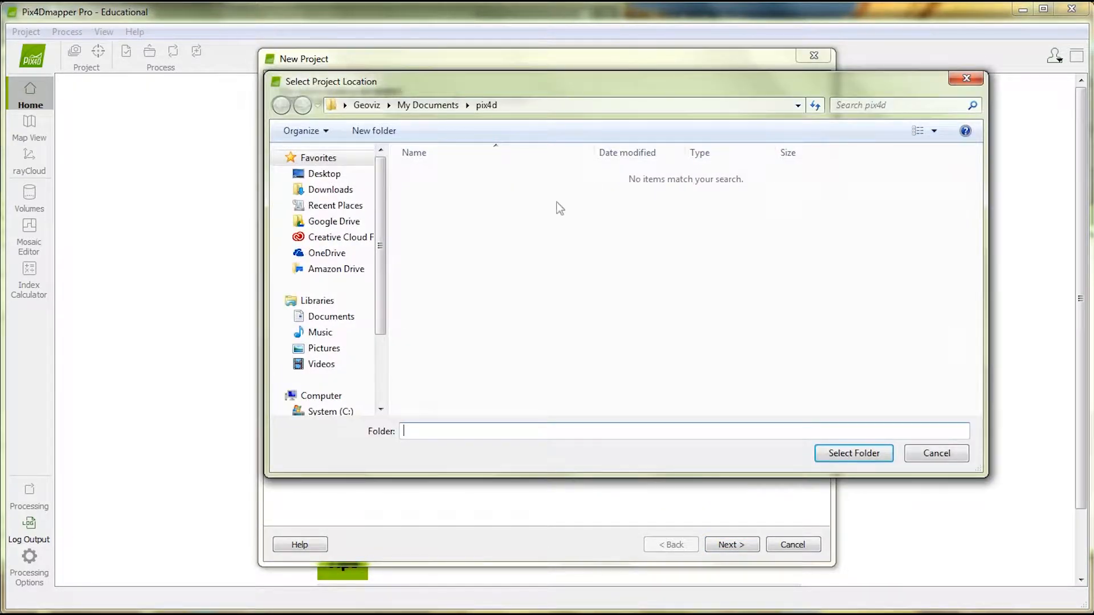
pyautogui.scroll(-3, 385, 331)
pyautogui.click(357, 359)
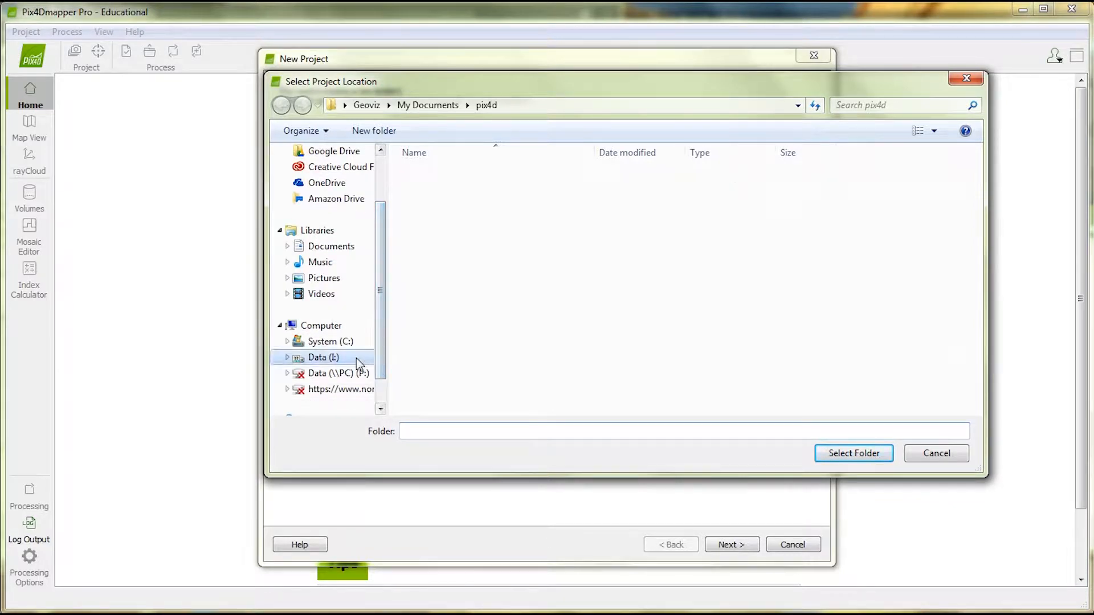
pyautogui.doubleClick(461, 175)
pyautogui.click(461, 193)
pyautogui.doubleClick(462, 193)
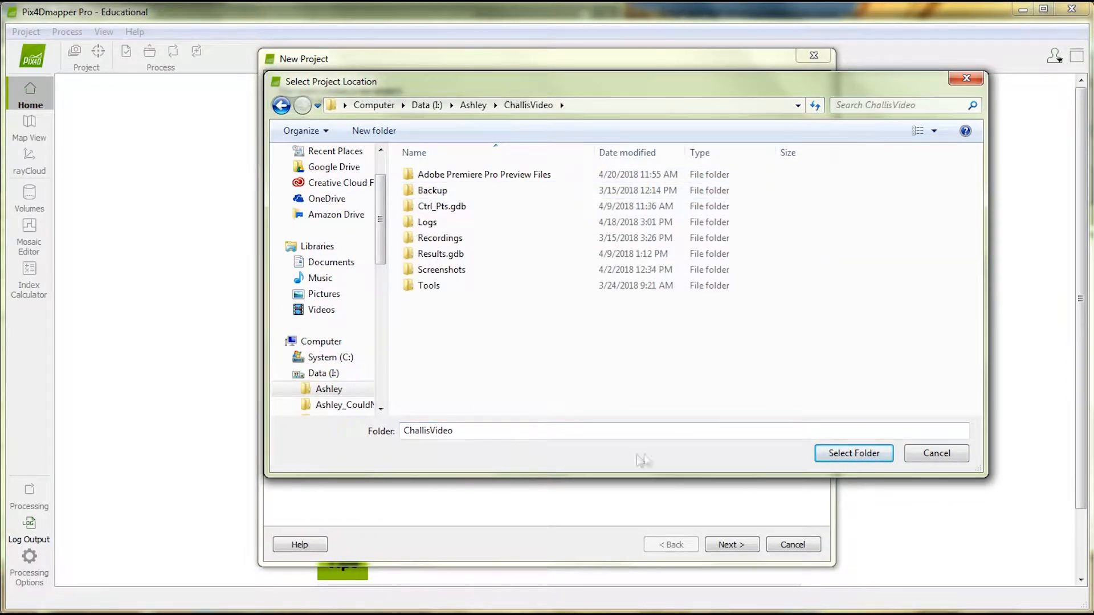
pyautogui.click(853, 454)
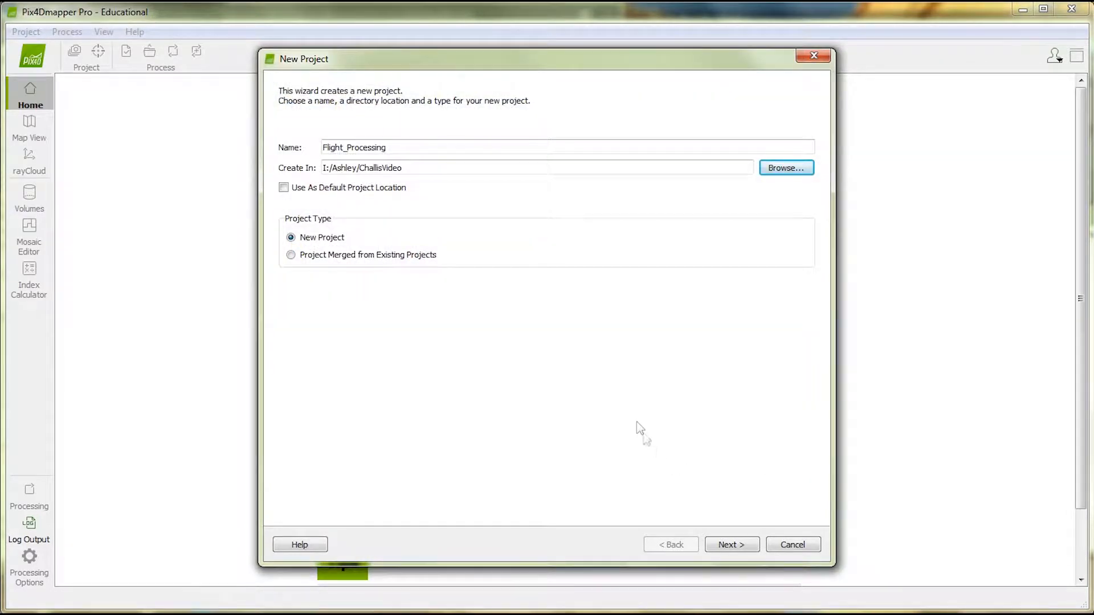
pyautogui.click(727, 547)
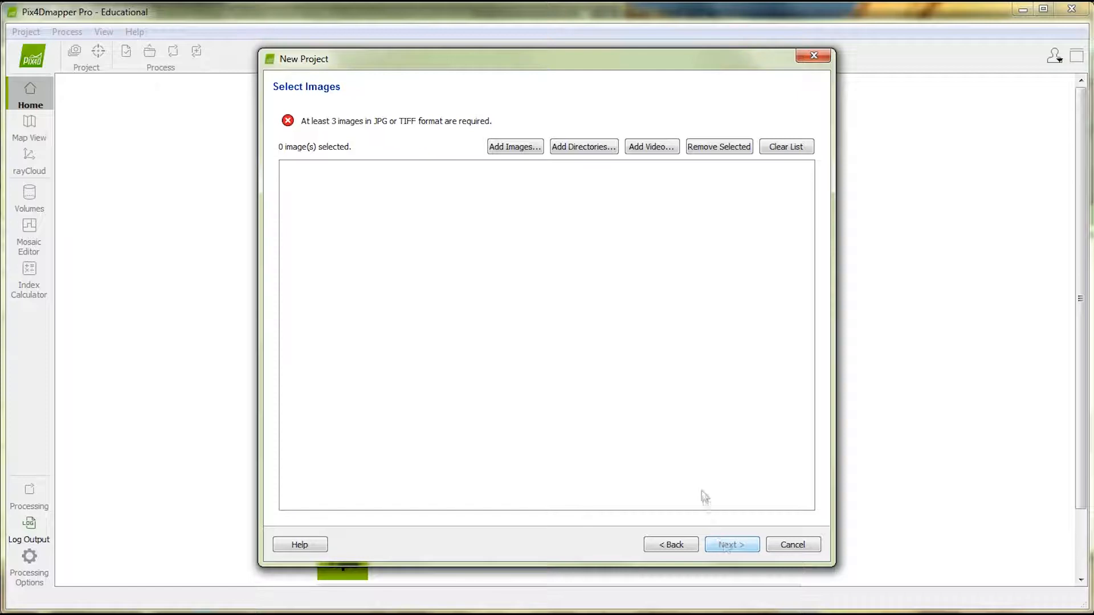
# Add the video All_Flights_Oct6.mp4 from the Site 1 Oct6 data folder on drive C: and extract its frames as images.
pyautogui.click(668, 151)
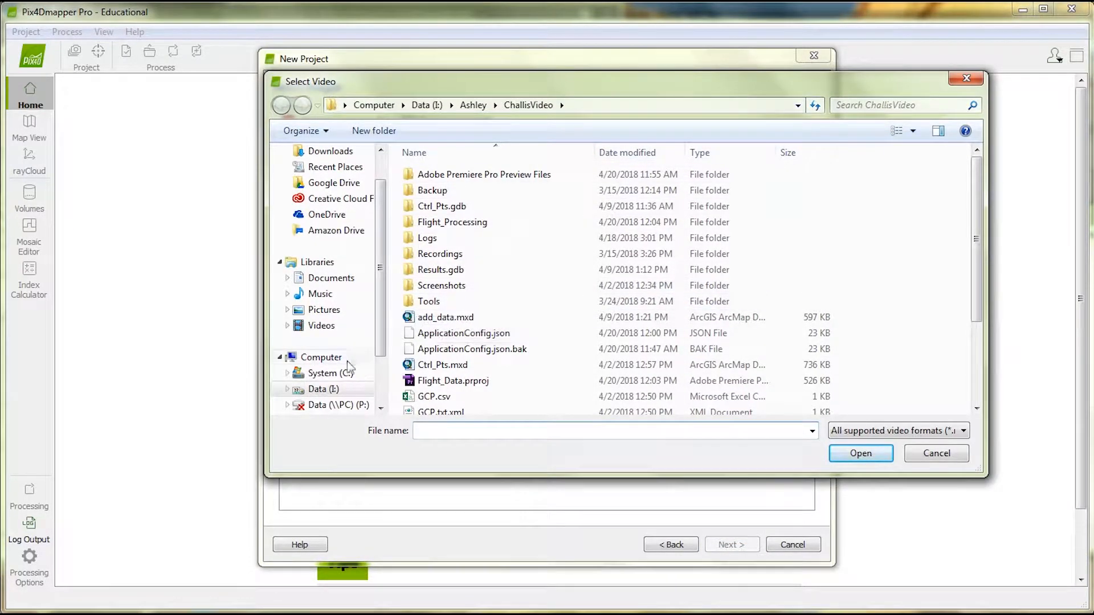
pyautogui.click(331, 373)
pyautogui.doubleClick(450, 192)
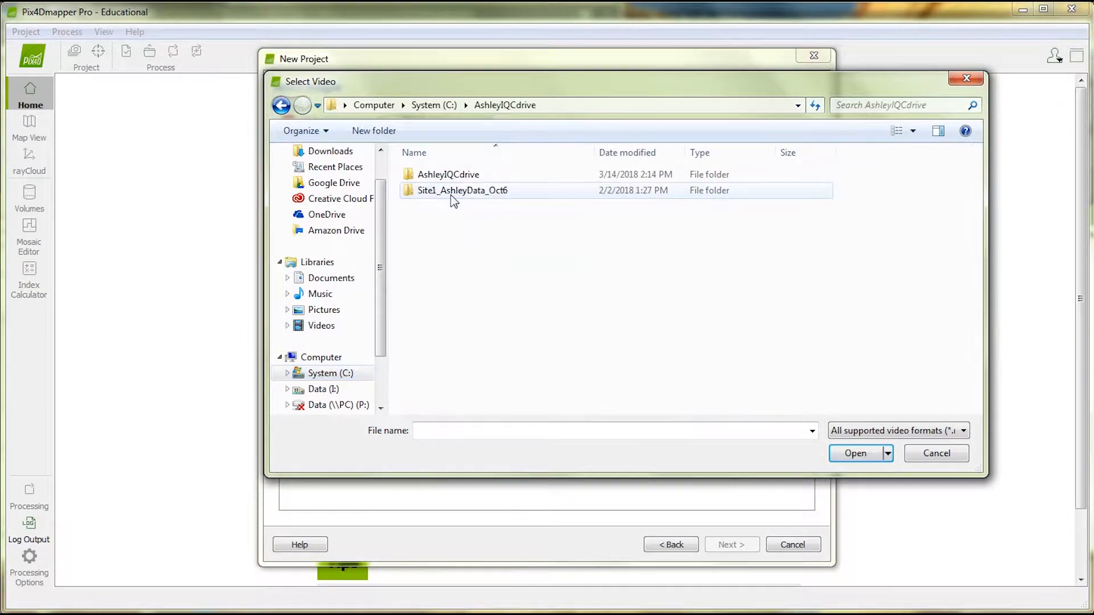
pyautogui.doubleClick(450, 174)
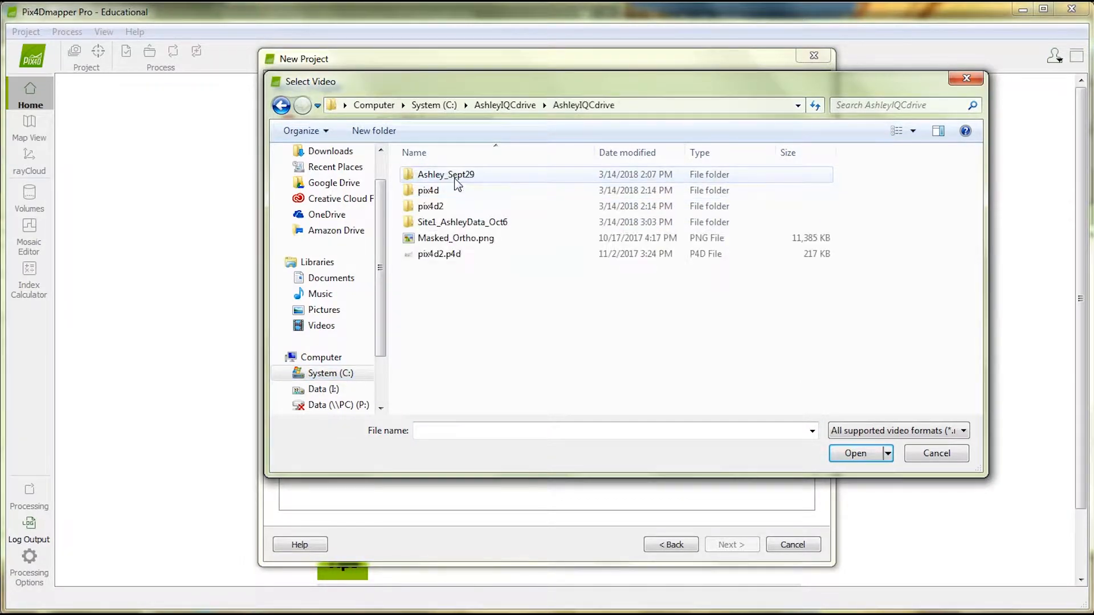
pyautogui.doubleClick(459, 222)
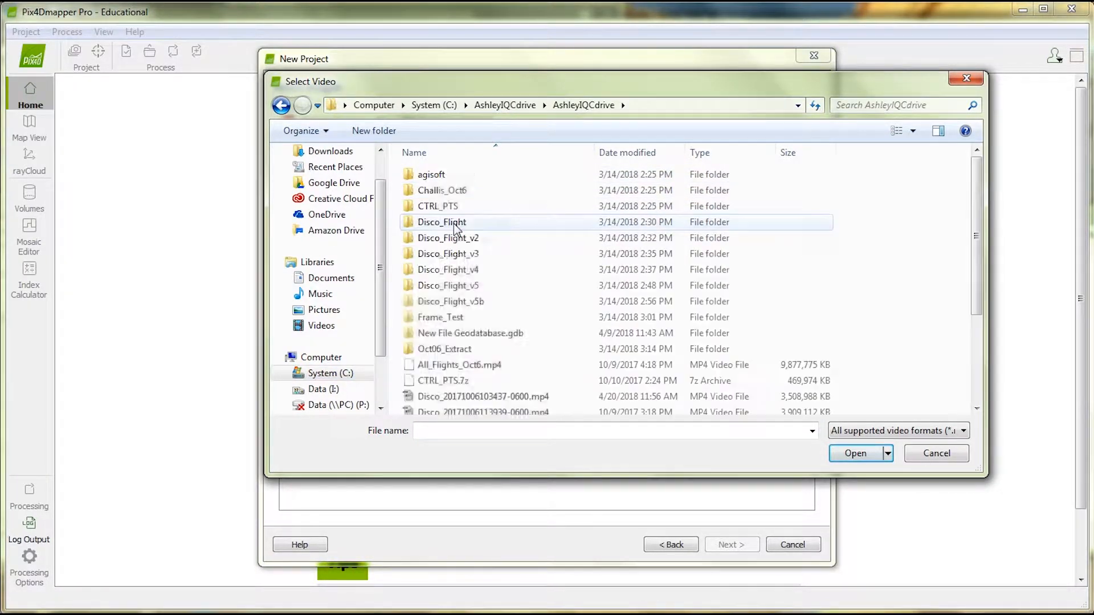
pyautogui.click(484, 368)
pyautogui.click(853, 454)
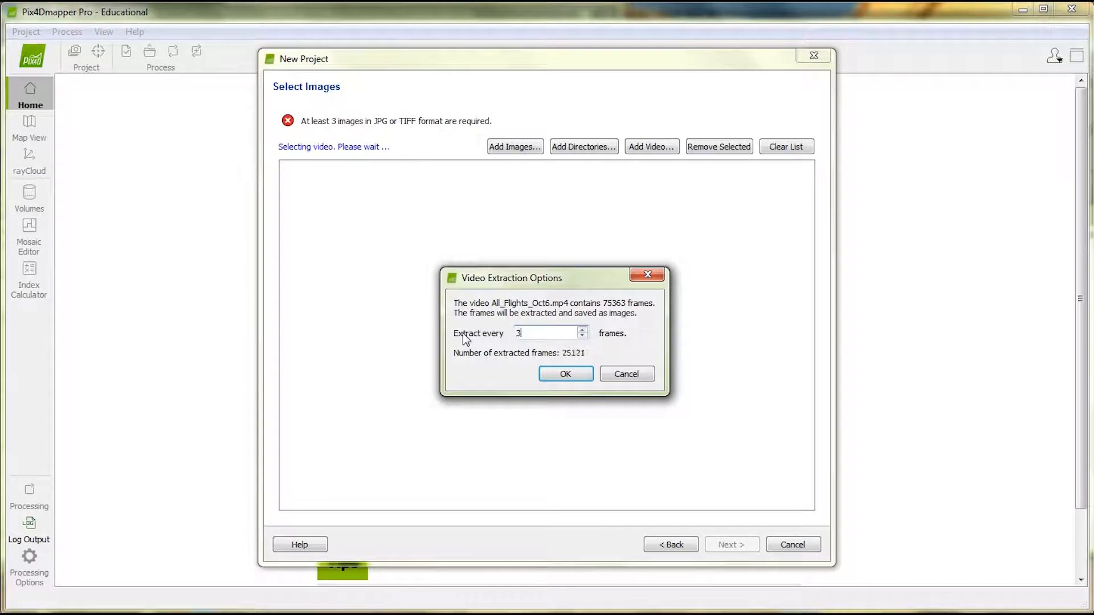
pyautogui.click(567, 374)
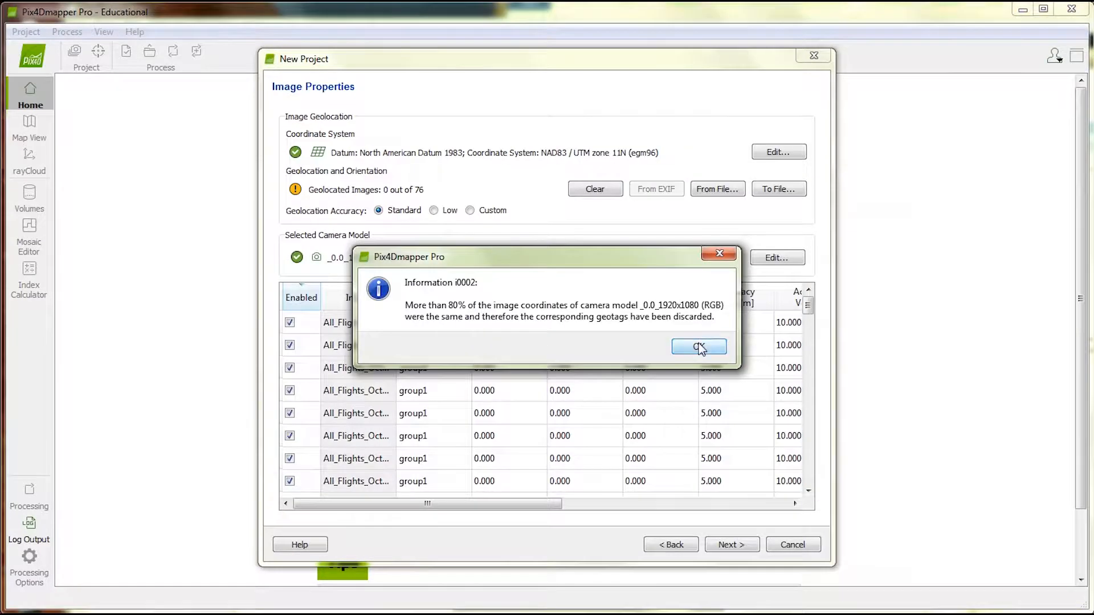
# Dismiss the discarded-geotags notice and return to the Image Properties page of the project wizard.
pyautogui.click(699, 344)
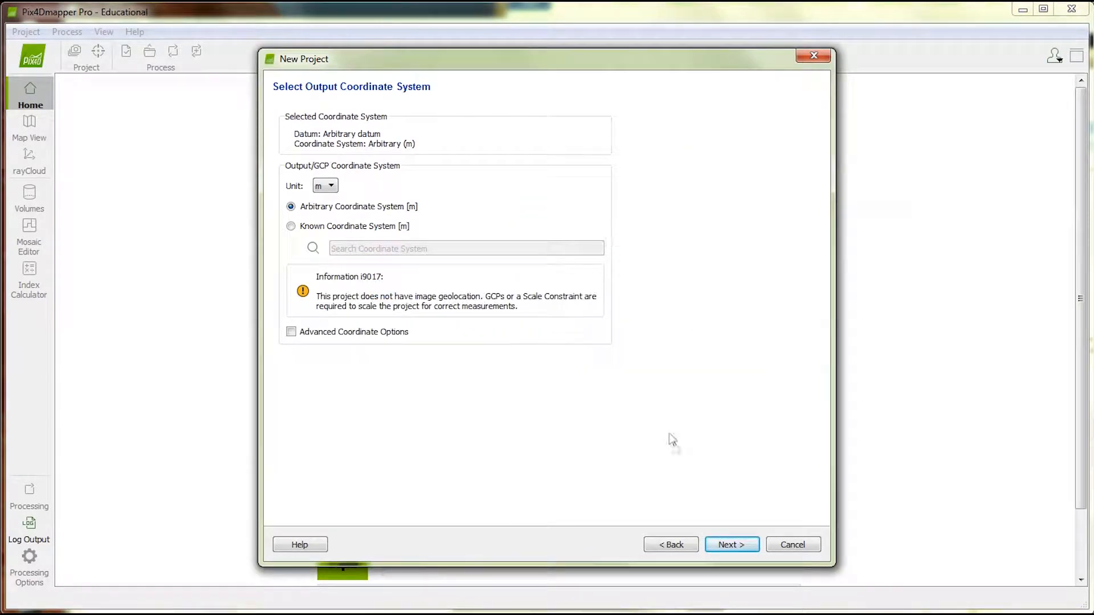
pyautogui.click(667, 544)
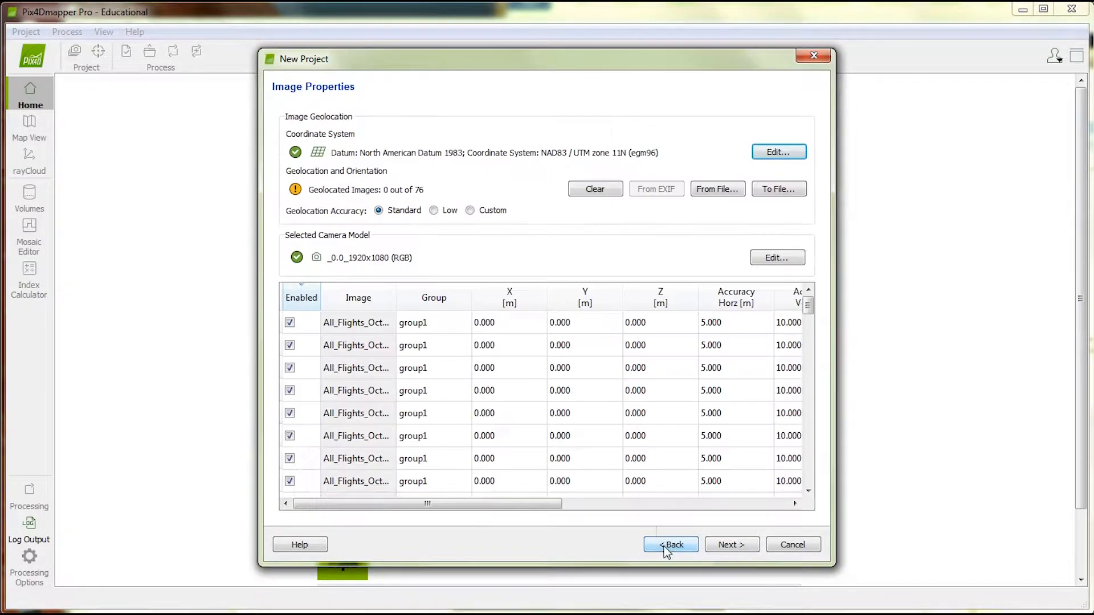
# Set the image coordinate system to EPSG 32611 (WGS 84 / UTM zone 11N) and continue past the discarded-geotags notice.
pyautogui.click(776, 151)
pyautogui.click(603, 383)
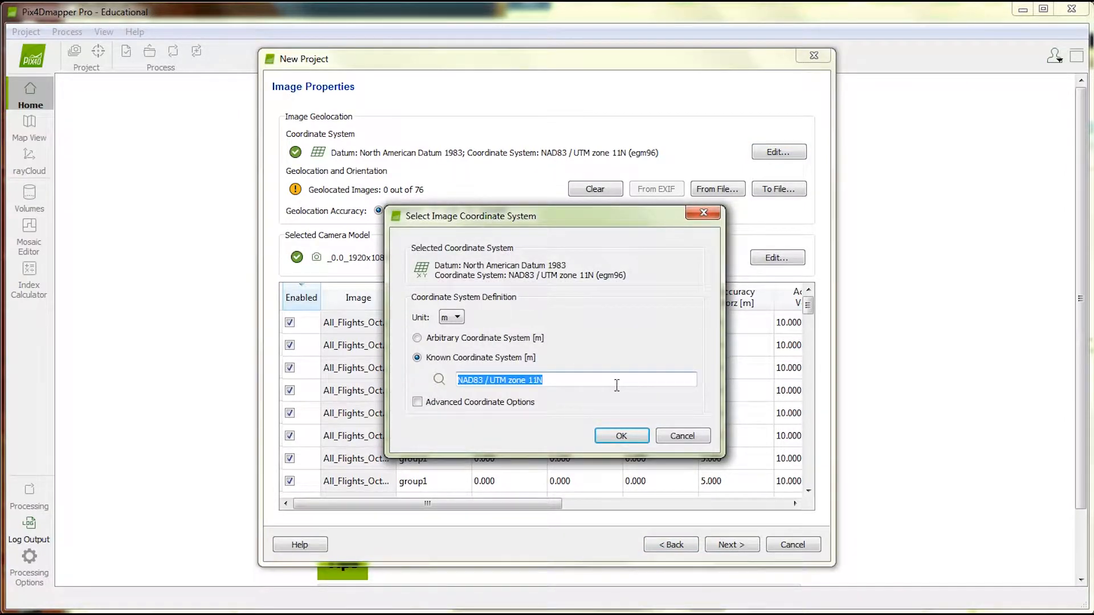
pyautogui.write('32611')
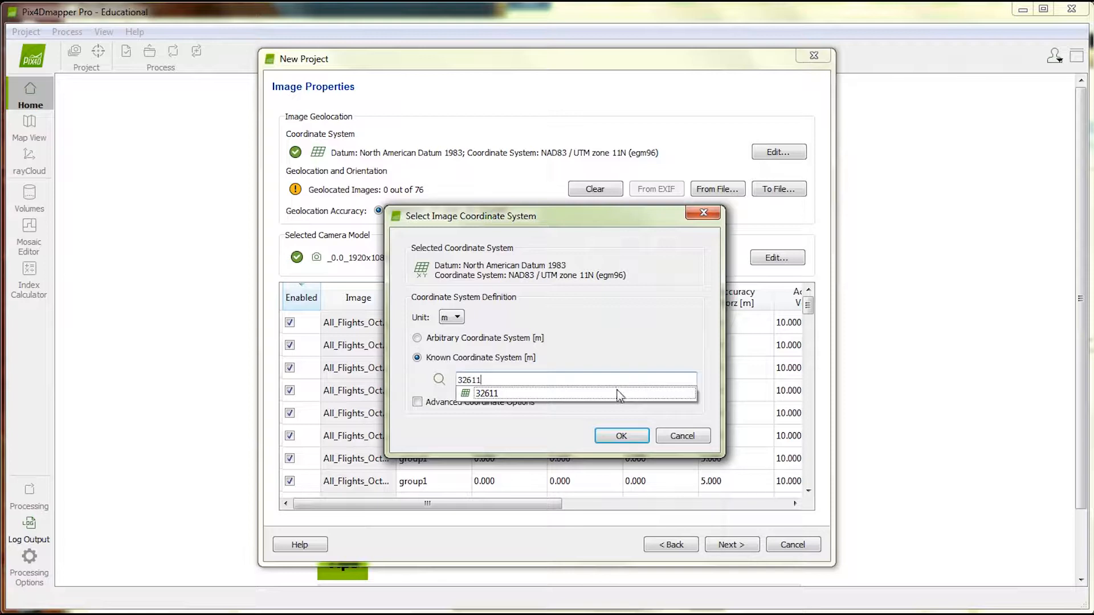
pyautogui.click(617, 392)
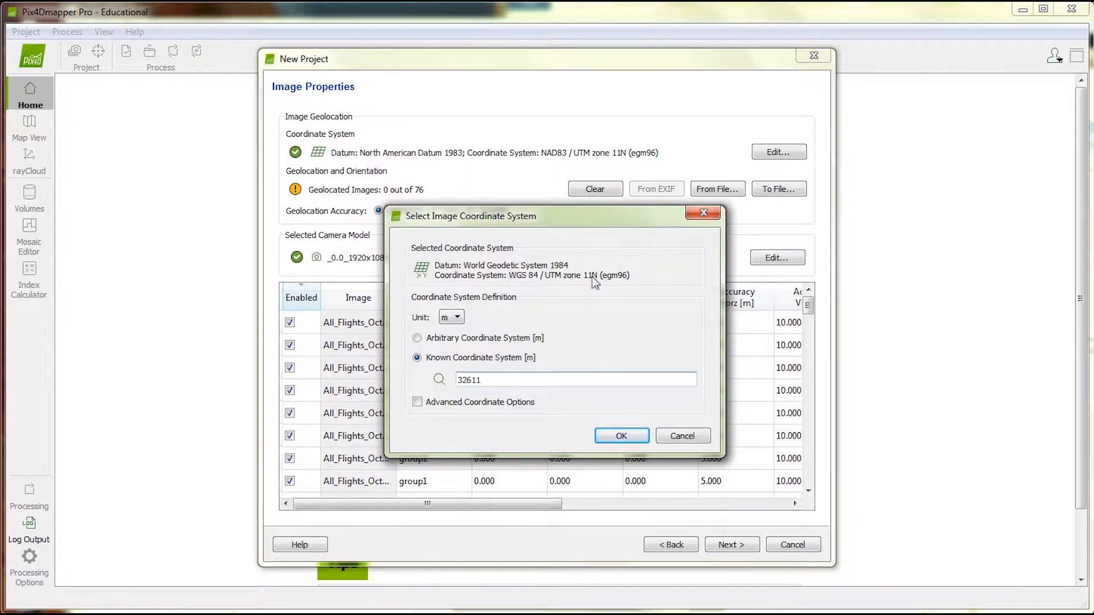
pyautogui.click(620, 433)
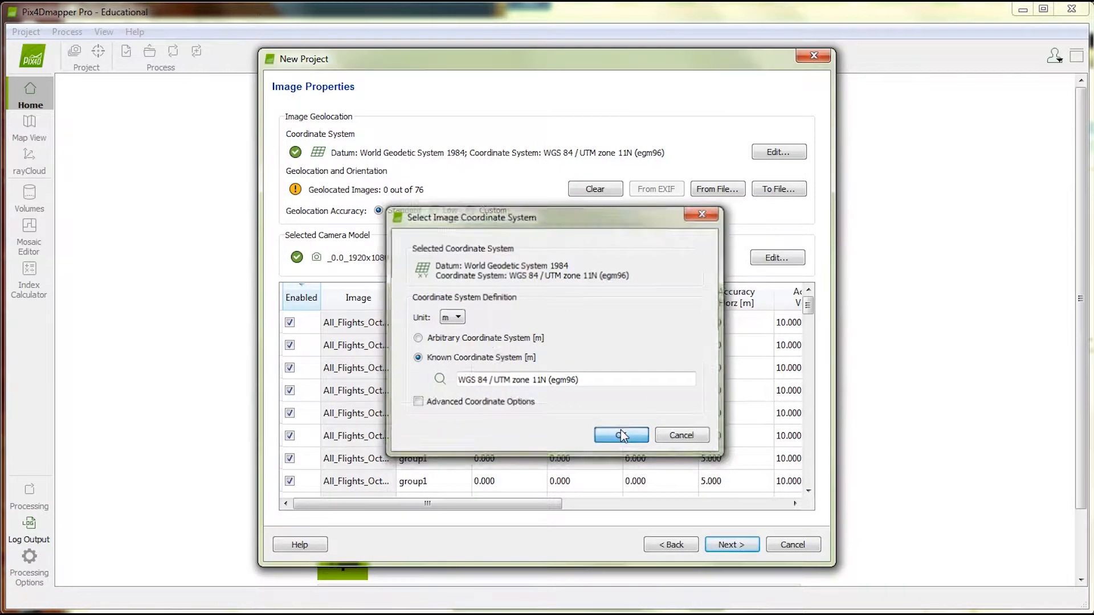
pyautogui.click(729, 544)
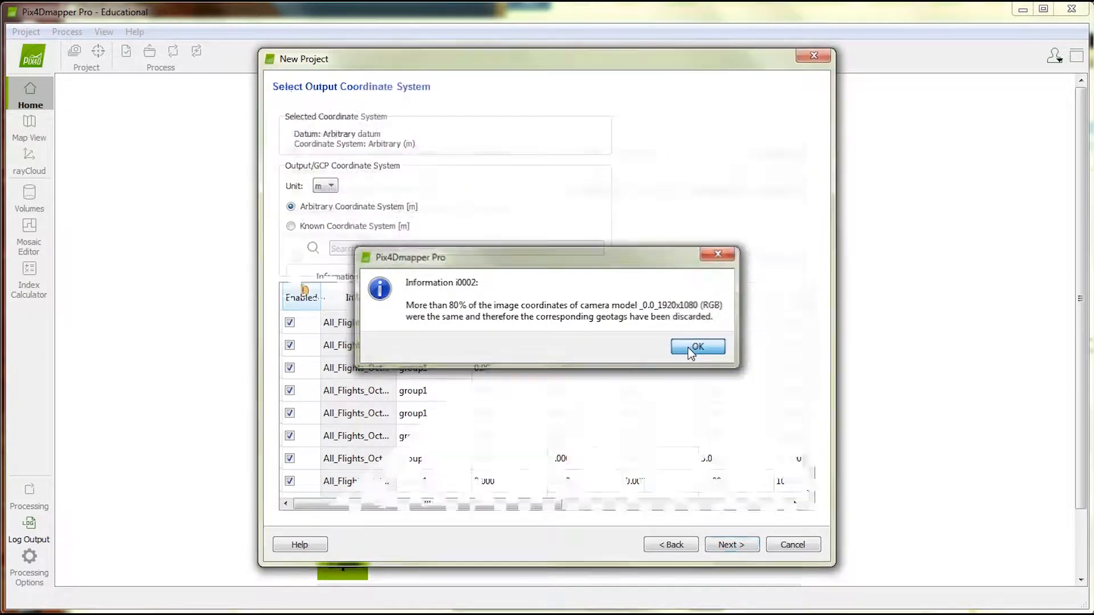
pyautogui.click(697, 347)
# Set the output coordinate system to EPSG 32611 (WGS 84 / UTM zone 11N) and continue in the project wizard.
pyautogui.tripleClick(447, 254)
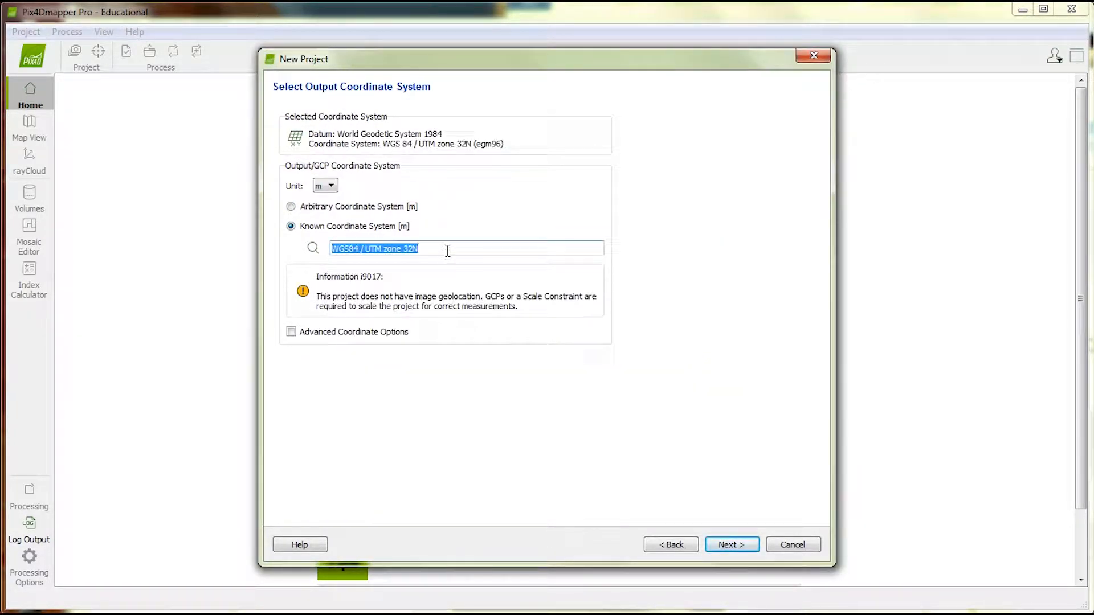
pyautogui.write('32611')
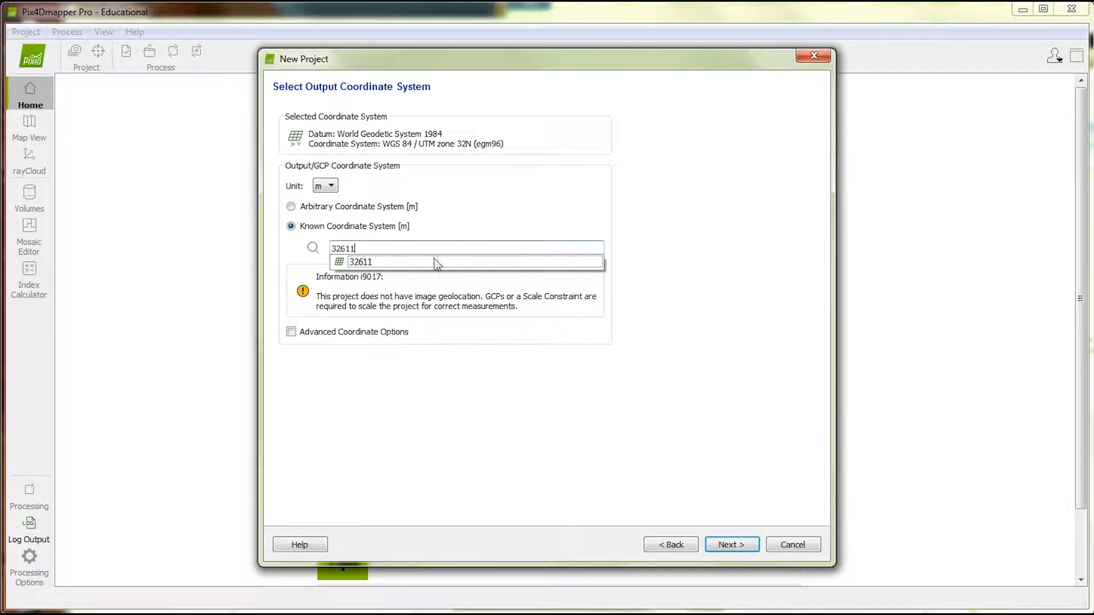
pyautogui.click(438, 265)
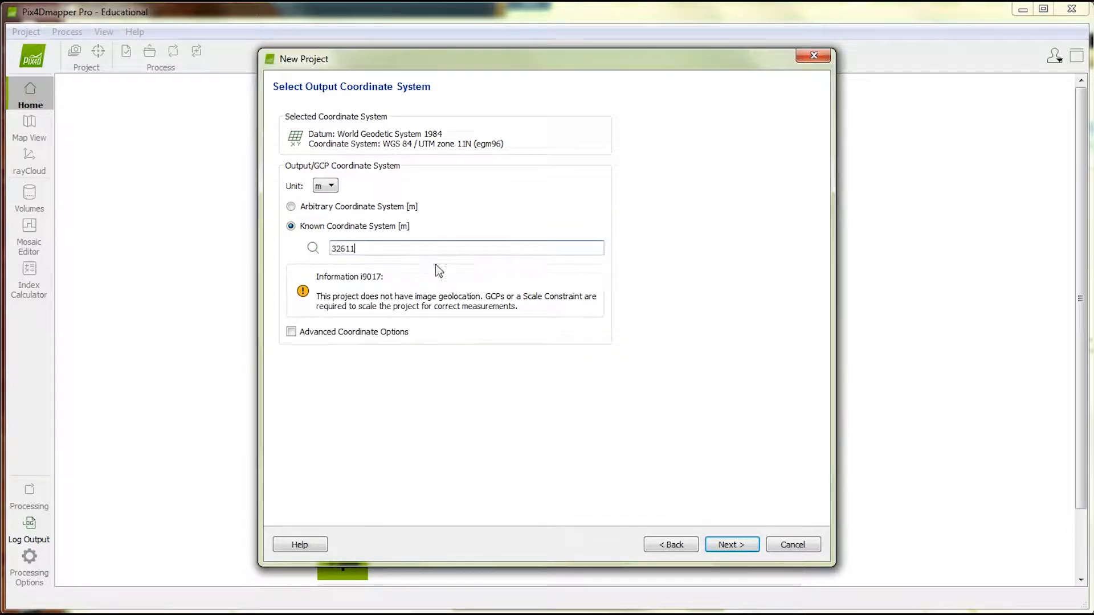
pyautogui.click(732, 545)
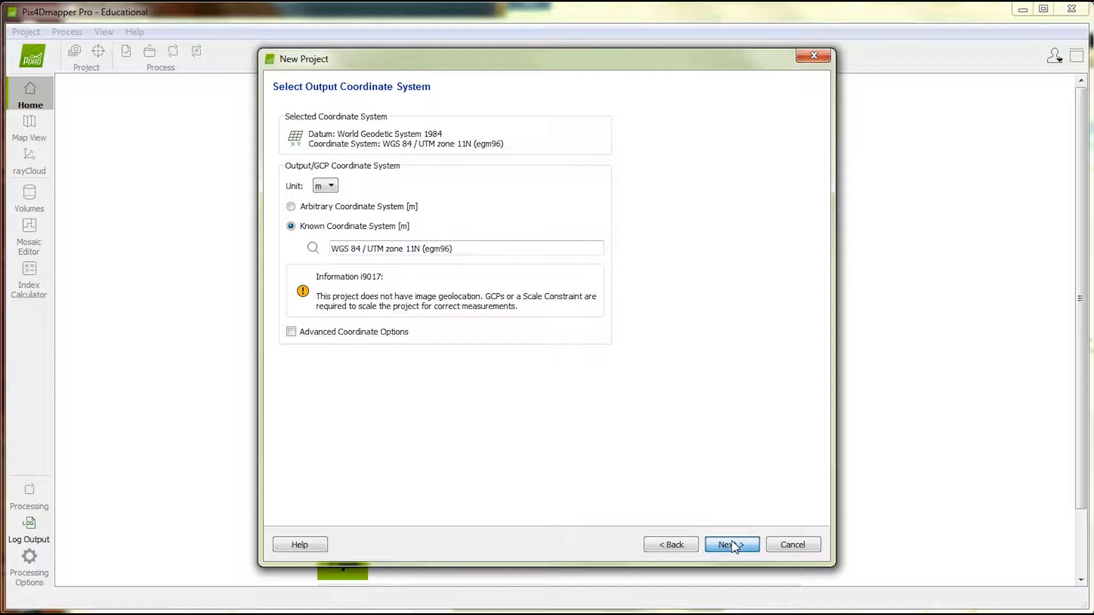
pyautogui.click(732, 545)
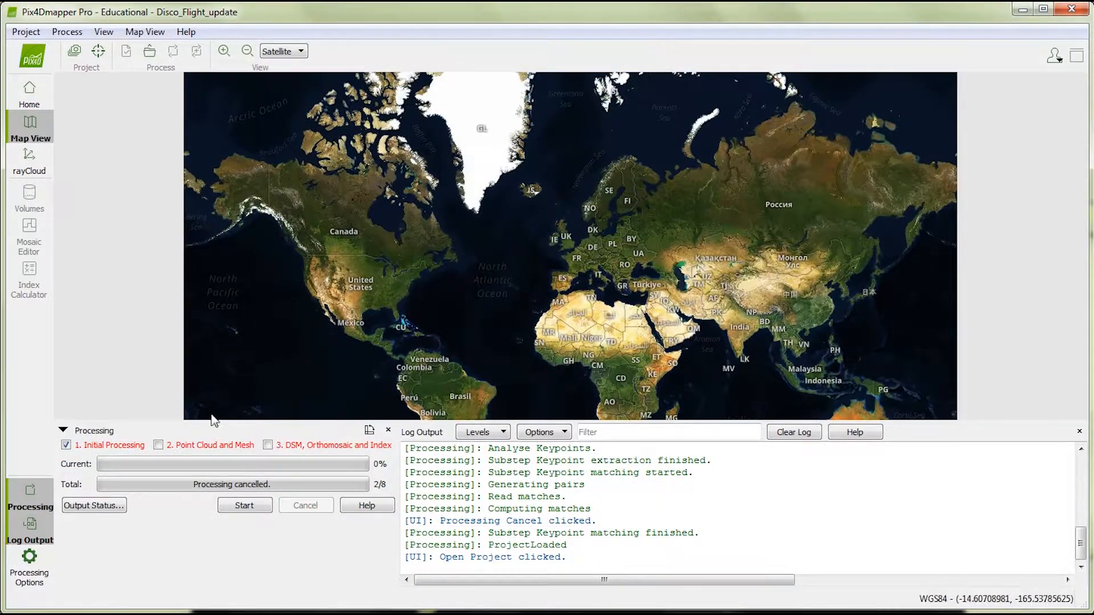
# Enable Point Cloud and Mesh alongside Initial Processing and start processing the project.
pyautogui.click(158, 445)
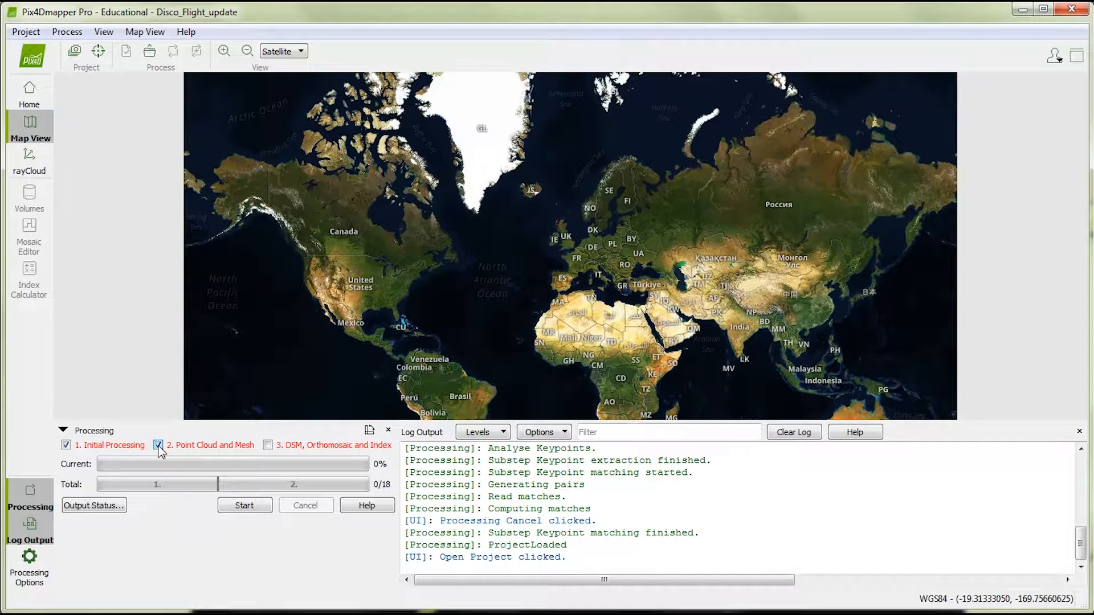
pyautogui.click(238, 509)
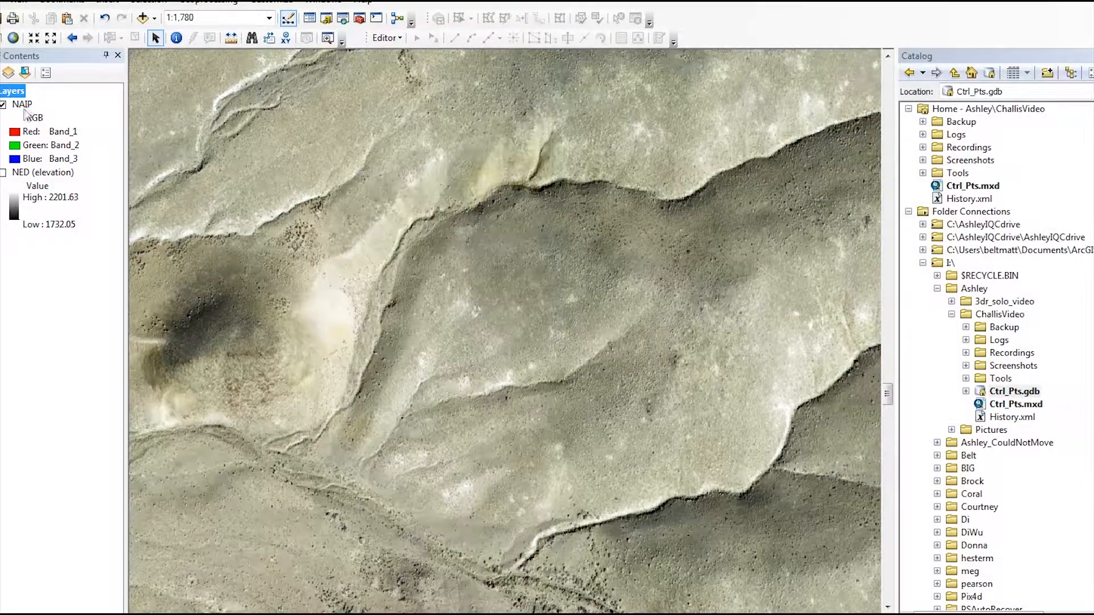
# In ArcMap, set up a new point feature class in Ctrl_Pts.gdb named Control_Points with the alias Ctrl_Pts.
pyautogui.click(34, 174)
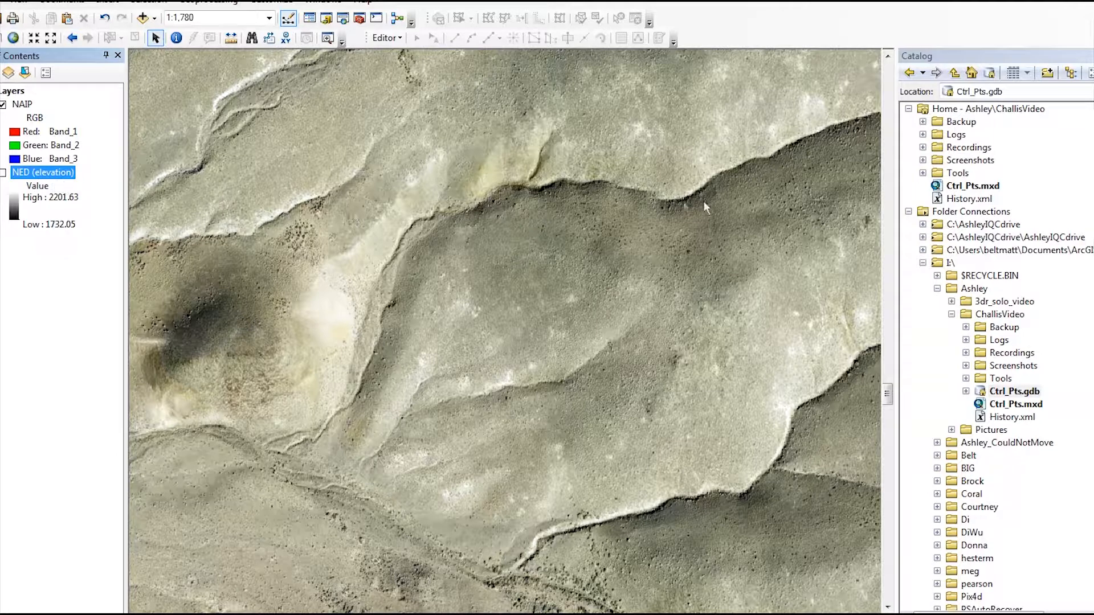
pyautogui.rightClick(1017, 393)
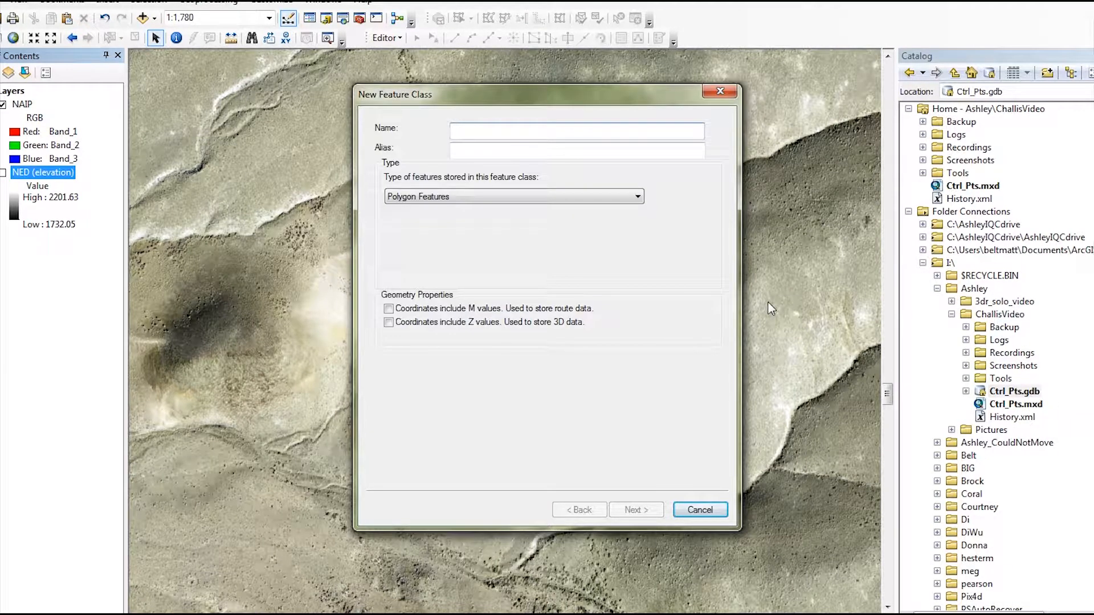
pyautogui.write('Ct')
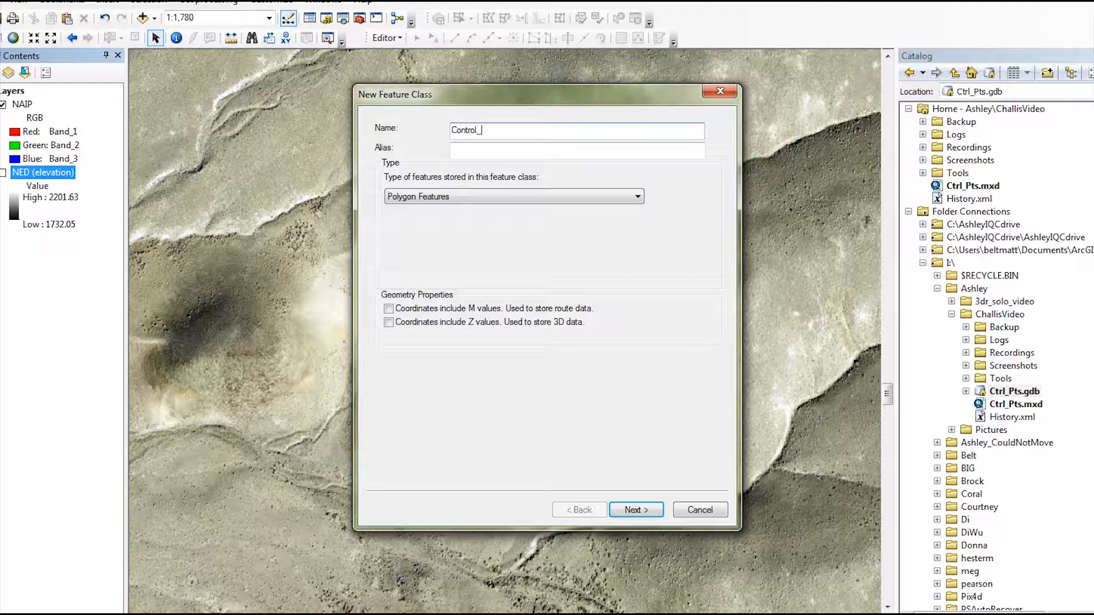
pyautogui.write('Ctrl_Pts')
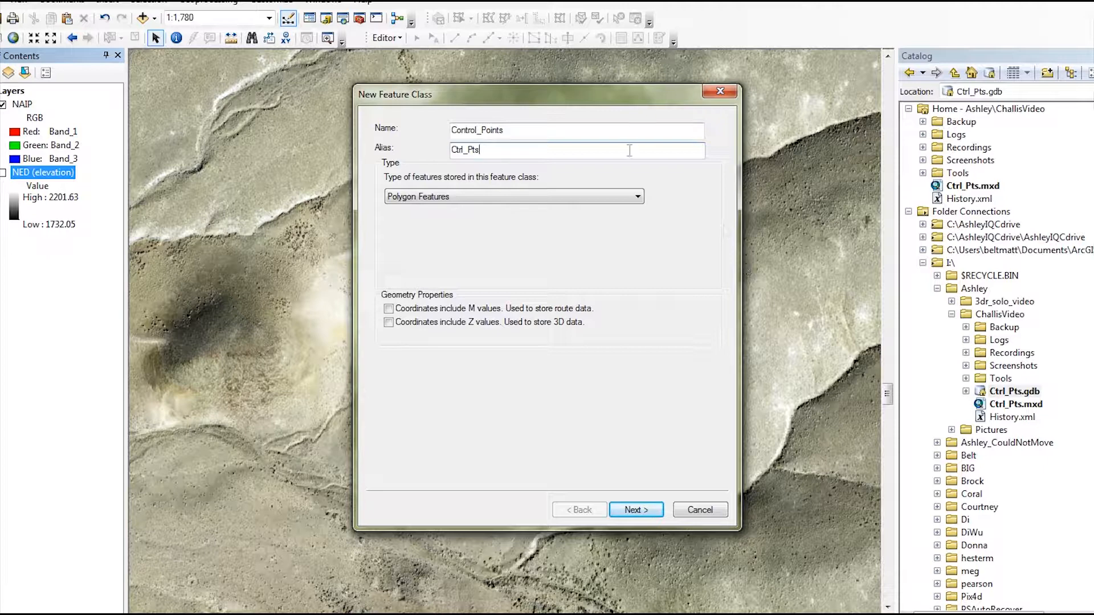
pyautogui.click(609, 198)
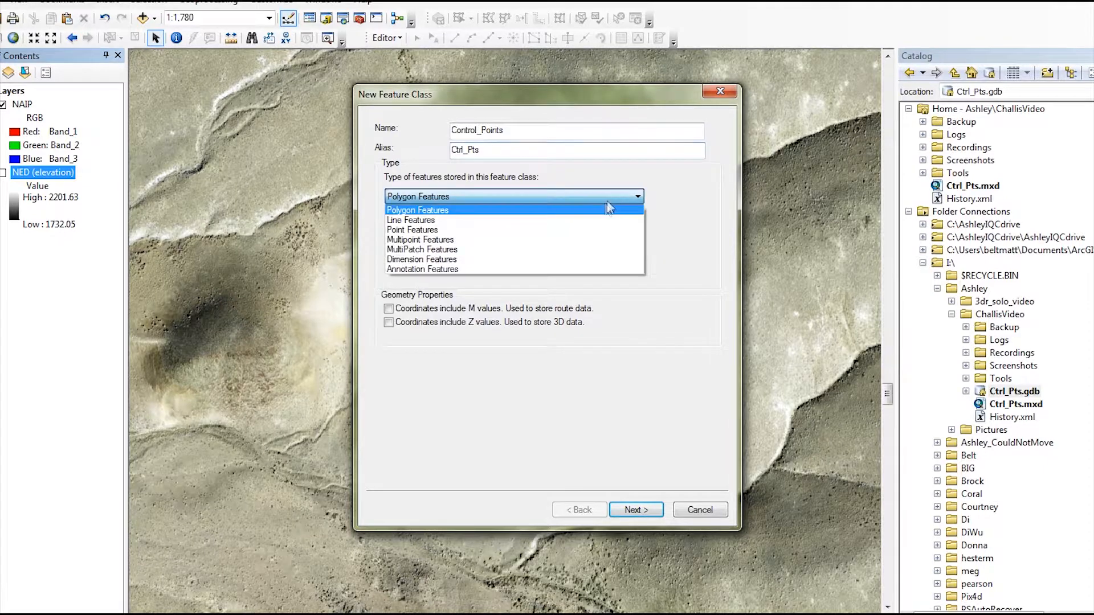
pyautogui.click(604, 230)
pyautogui.click(636, 510)
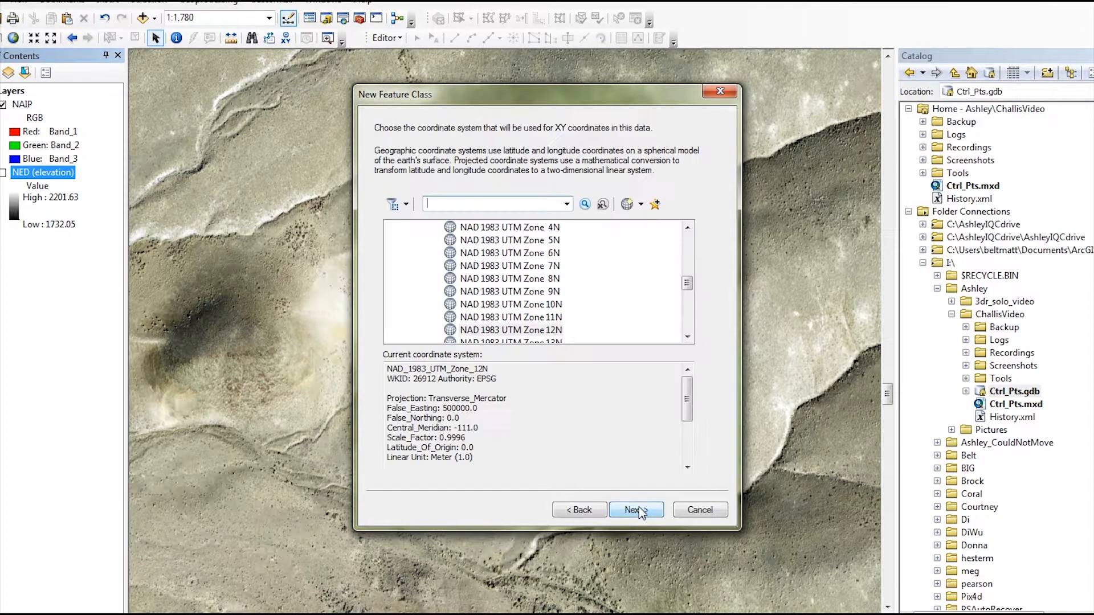
# Assign NAD 1983 UTM Zone 12N to the feature class and create it with the default XY tolerance and storage configuration.
pyautogui.click(534, 330)
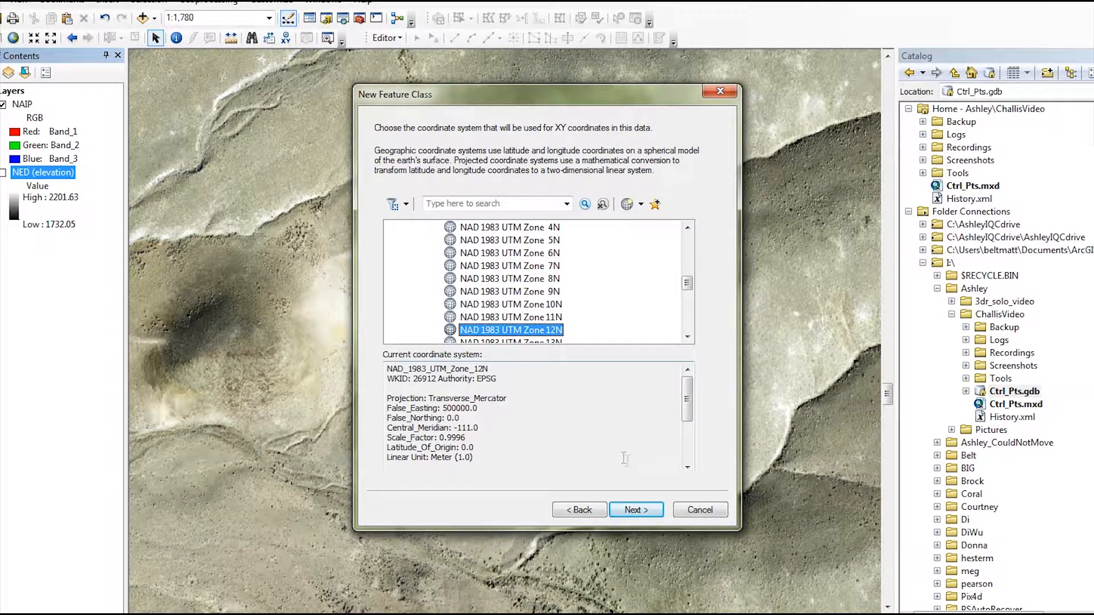
pyautogui.click(658, 512)
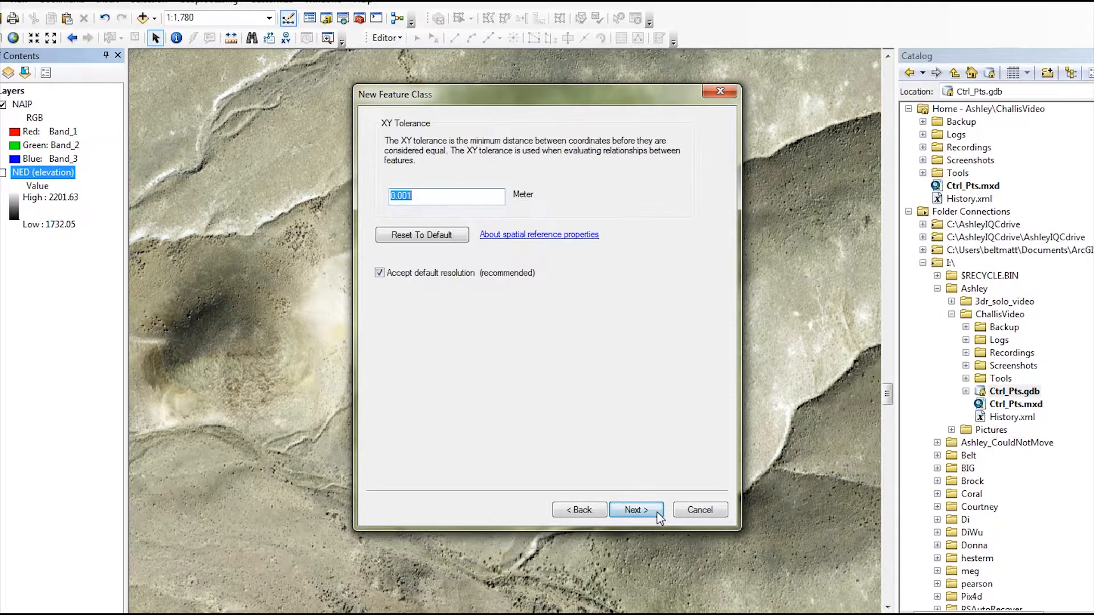
pyautogui.click(658, 512)
pyautogui.click(658, 512)
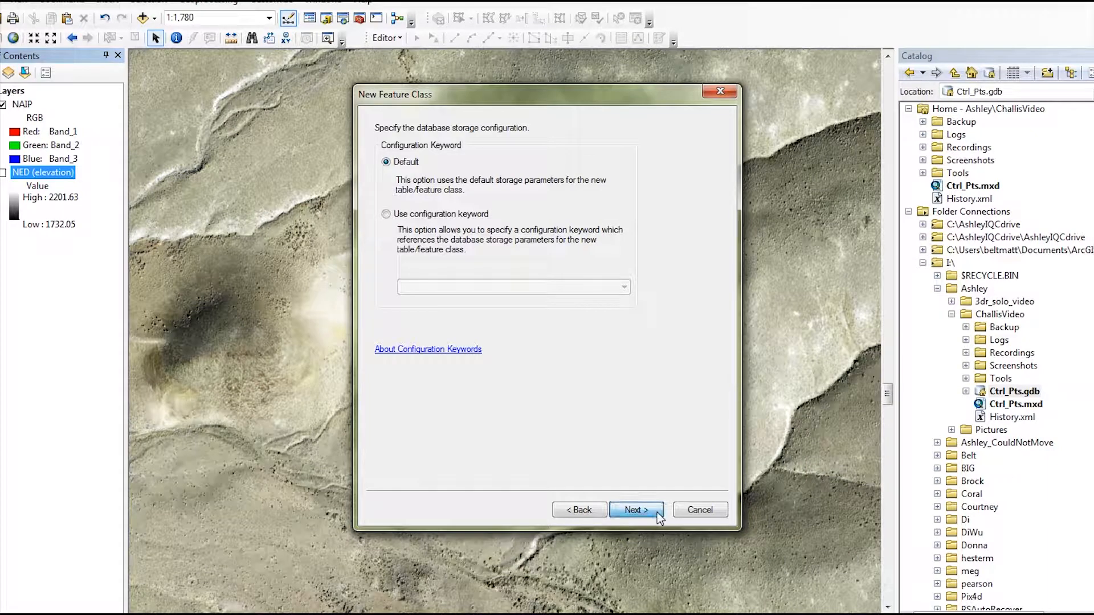
pyautogui.click(657, 512)
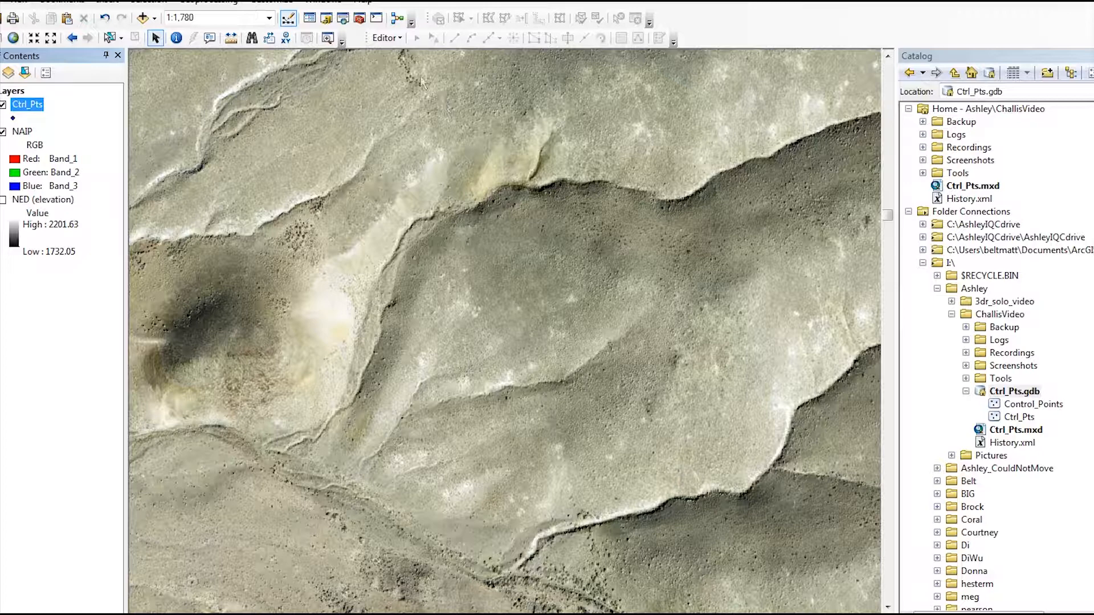
# Start an edit session for the Ctrl_Pts layer and continue despite the spatial reference warning.
pyautogui.click(388, 38)
pyautogui.click(397, 54)
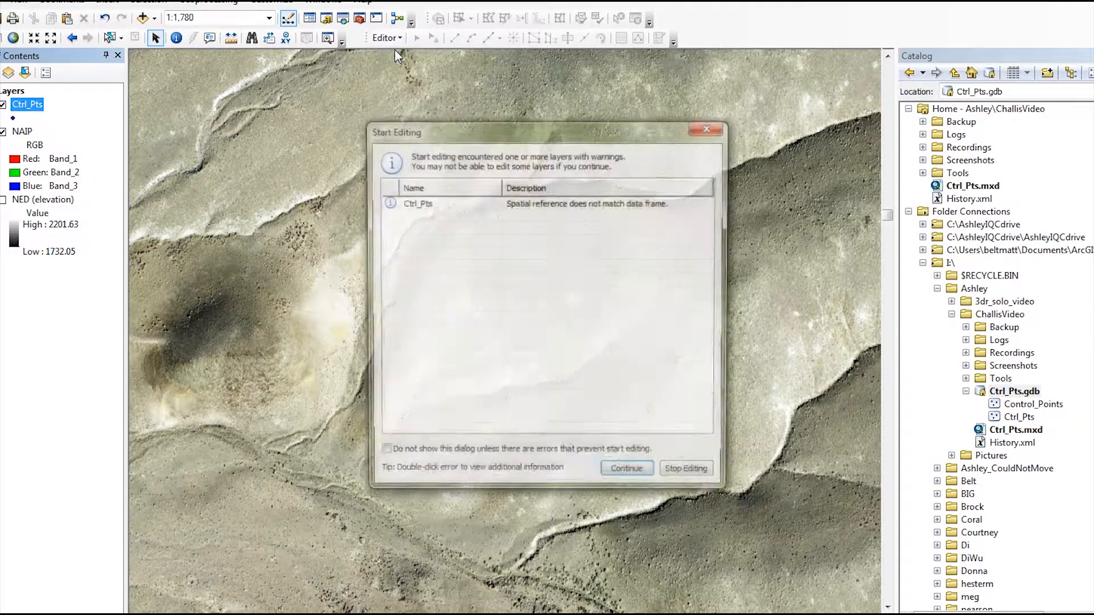
pyautogui.click(430, 204)
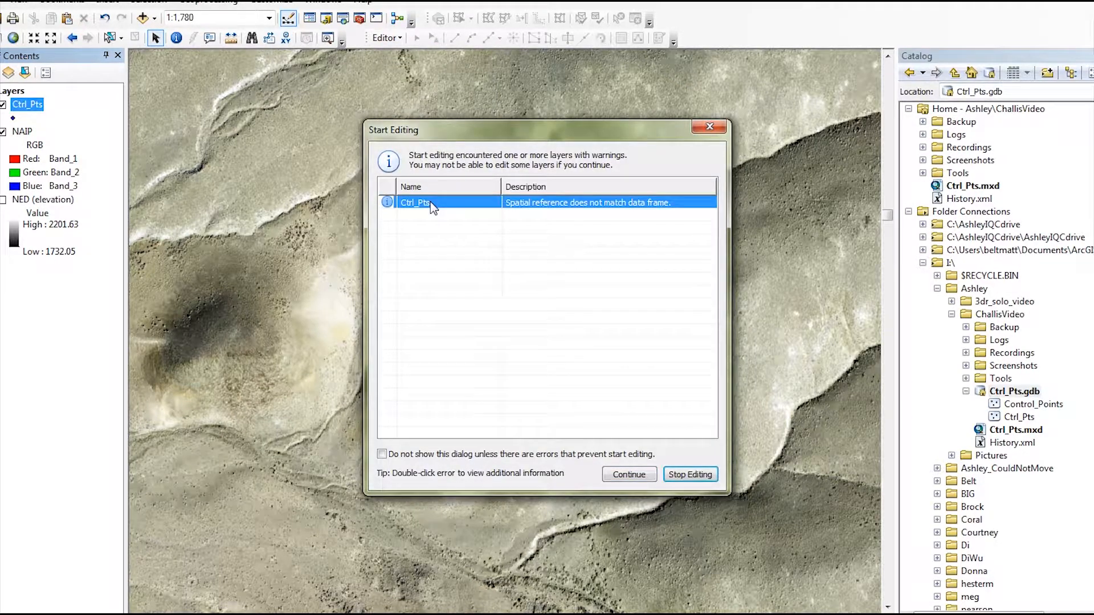
pyautogui.moveTo(689, 476); pyautogui.dragTo(646, 479)
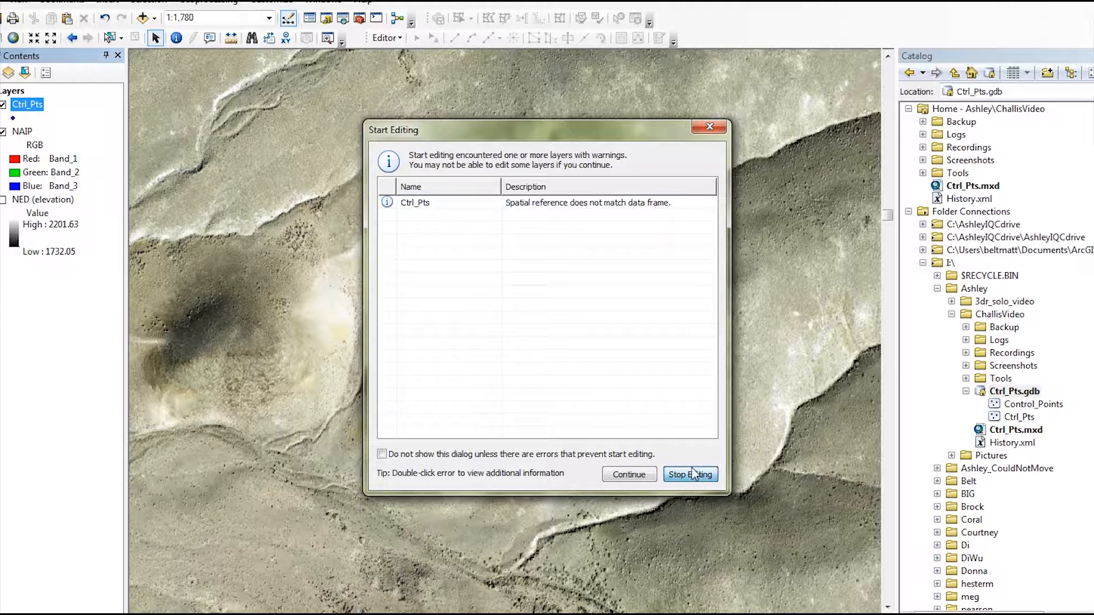
pyautogui.click(630, 475)
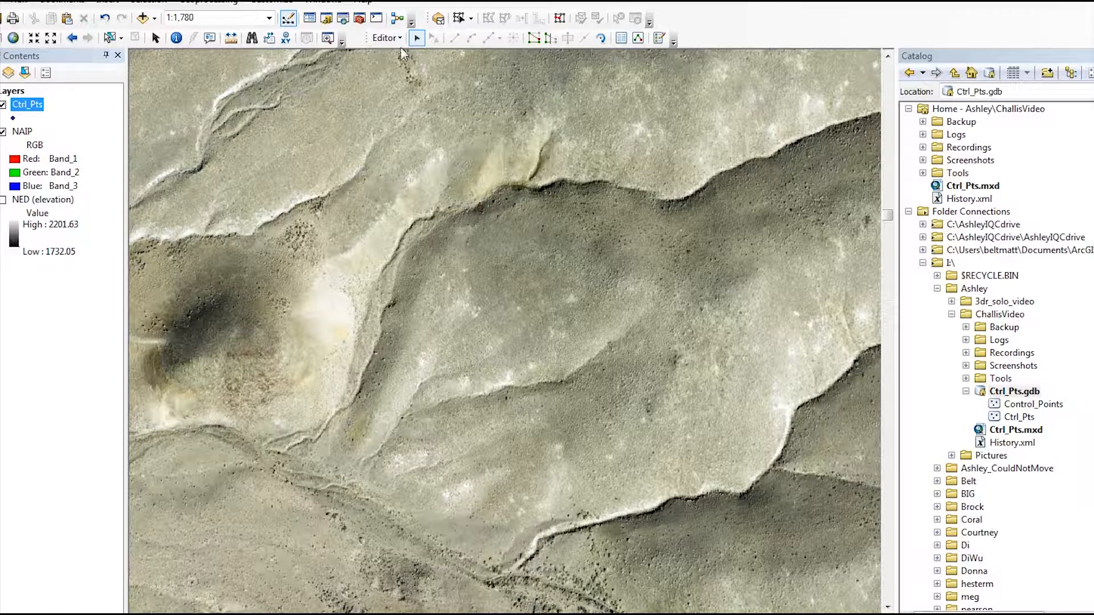
# Close the Catalog and place control points with the Ctrl_Pts template at distinct channel junctions in the NAIP imagery.
pyautogui.click(660, 39)
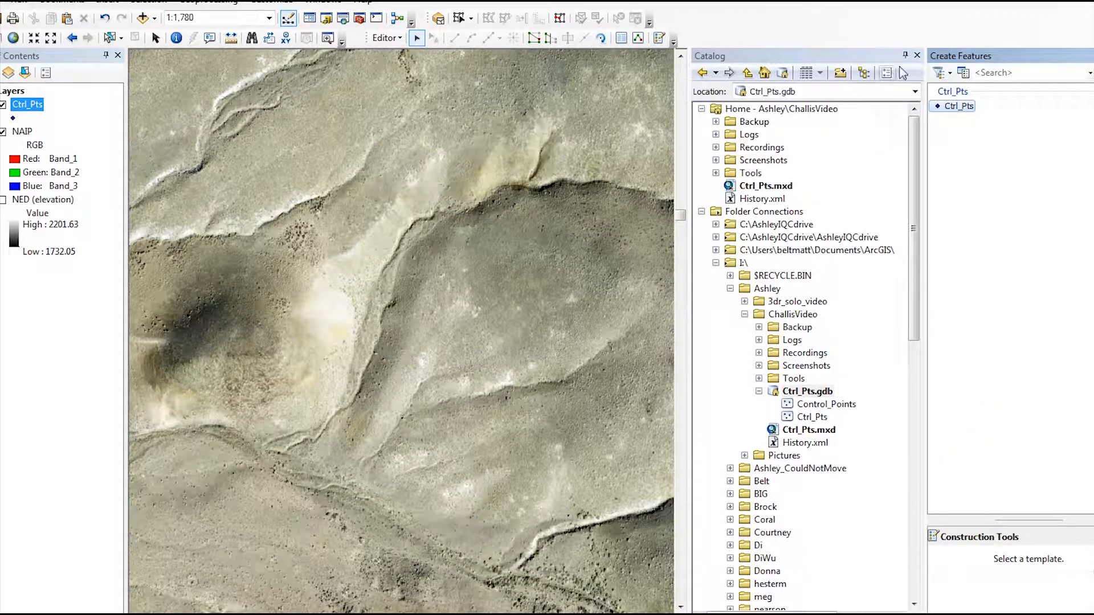
pyautogui.click(918, 56)
pyautogui.click(959, 107)
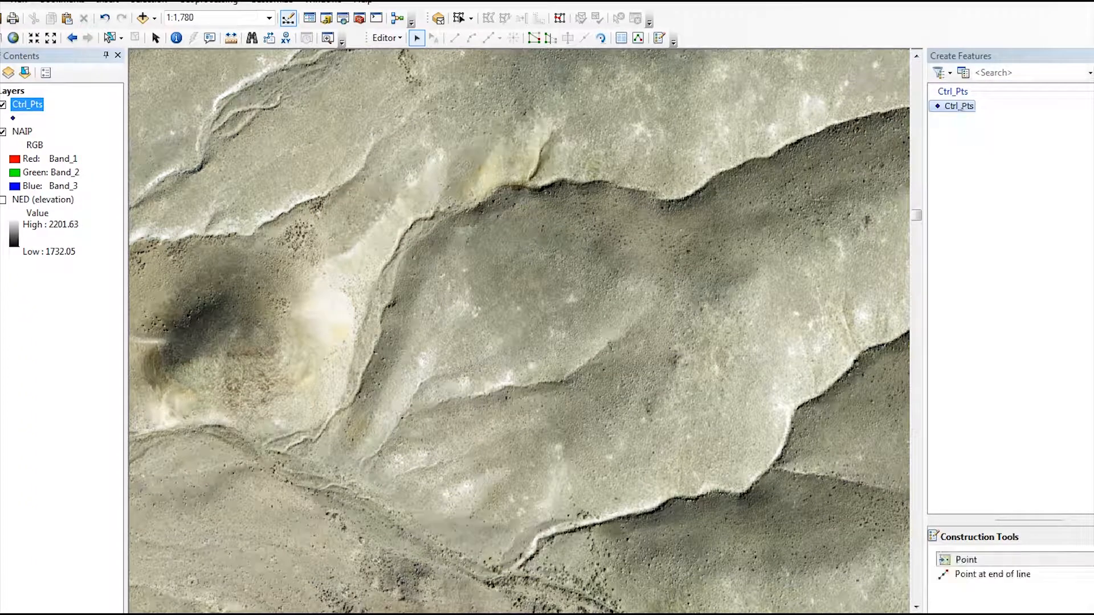
pyautogui.click(774, 467)
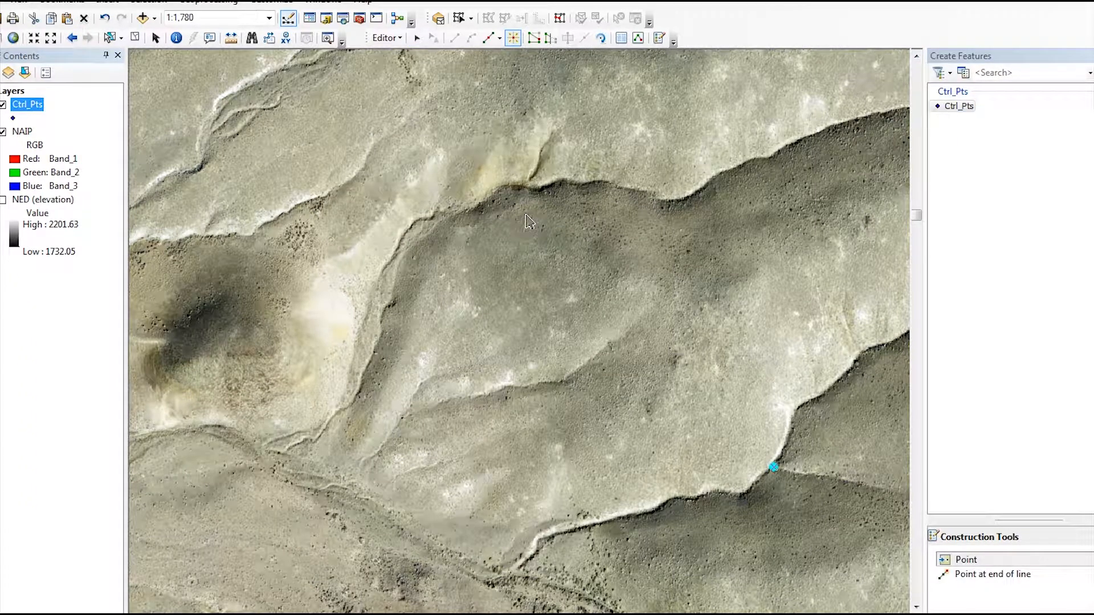
pyautogui.click(528, 183)
# Stop editing the control points layer and save the edits.
pyautogui.click(385, 38)
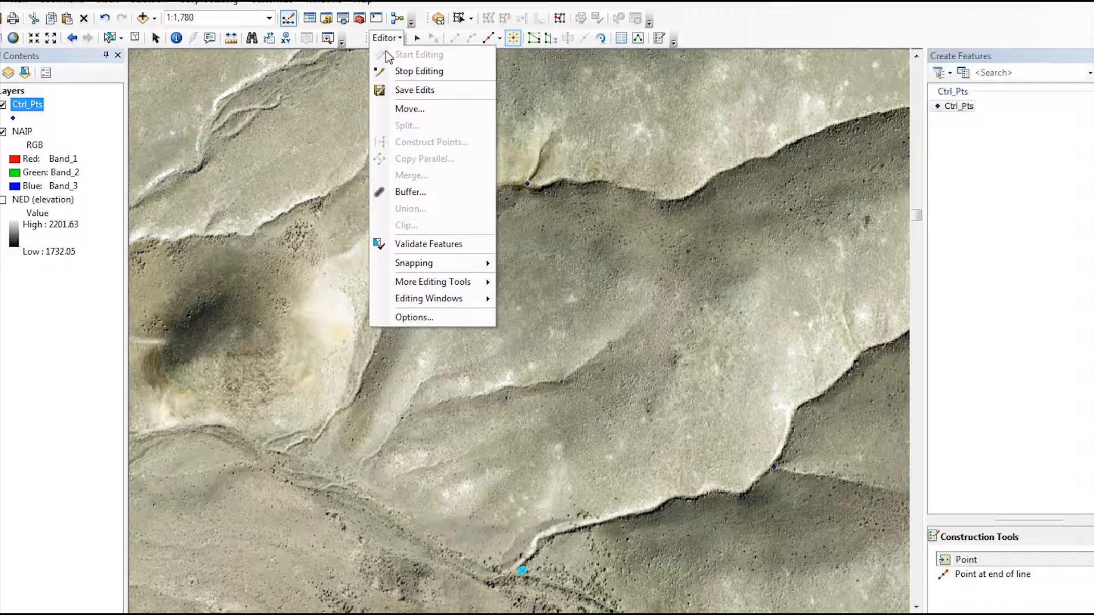
pyautogui.click(392, 71)
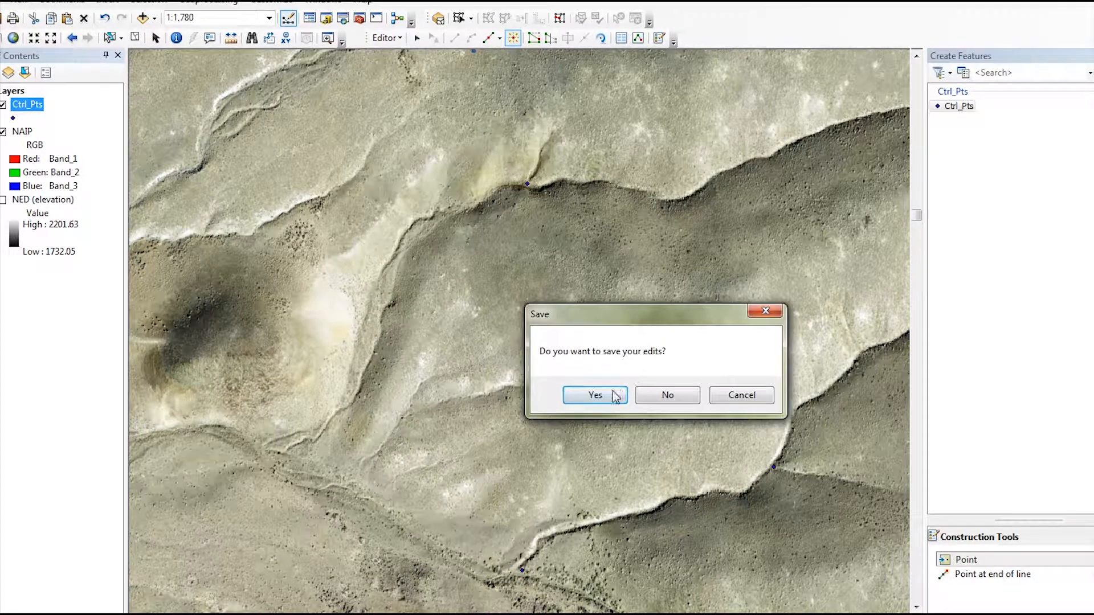
pyautogui.click(593, 396)
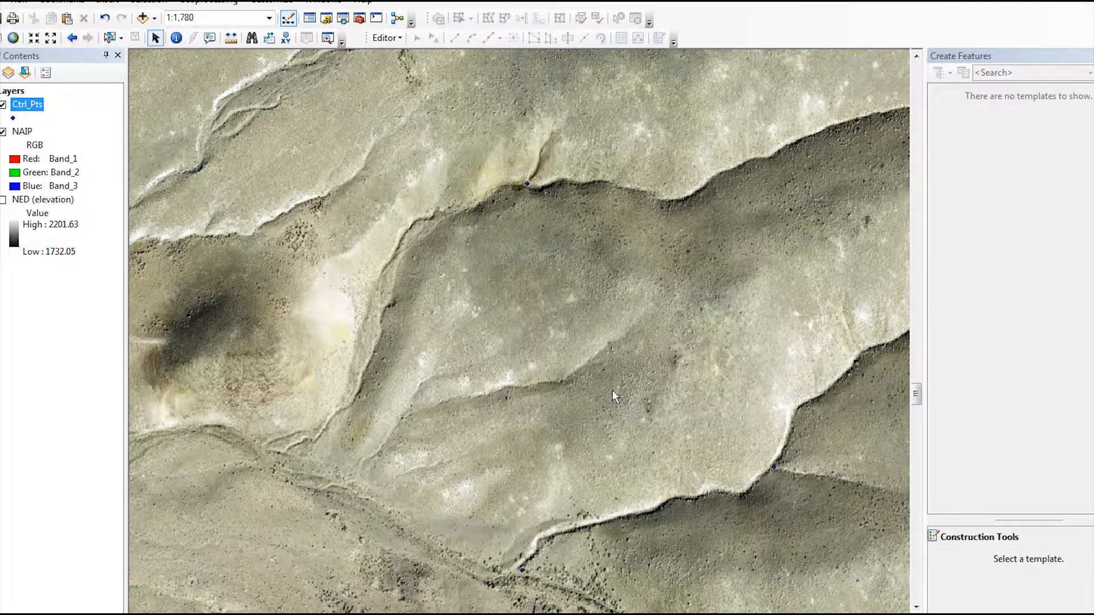
# Change the Ctrl_Pts marker symbol to red with a size of 10.
pyautogui.click(13, 118)
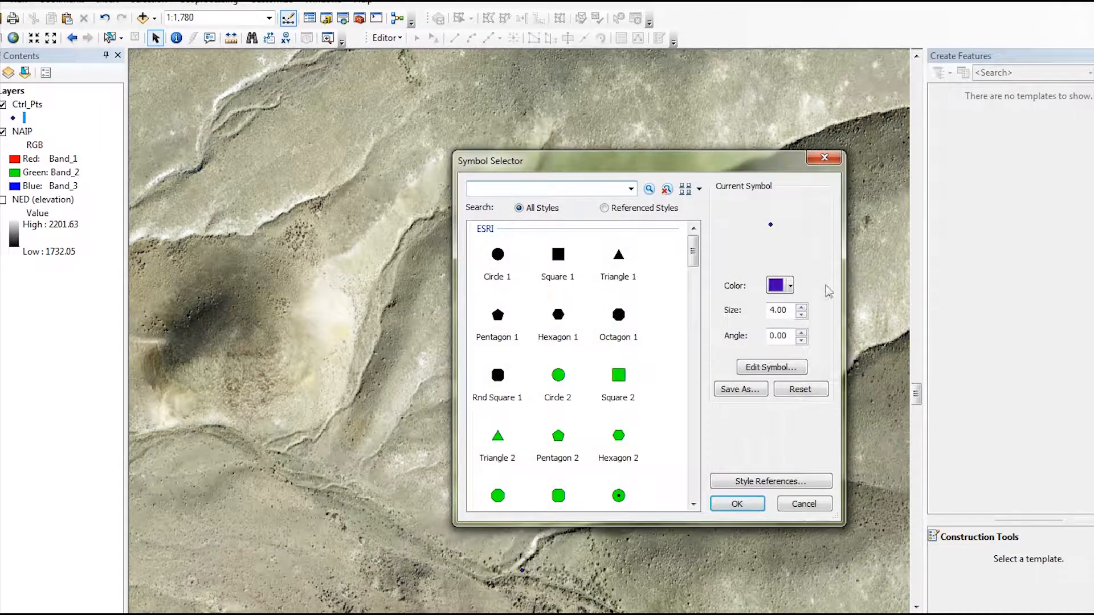
pyautogui.click(790, 285)
pyautogui.click(788, 353)
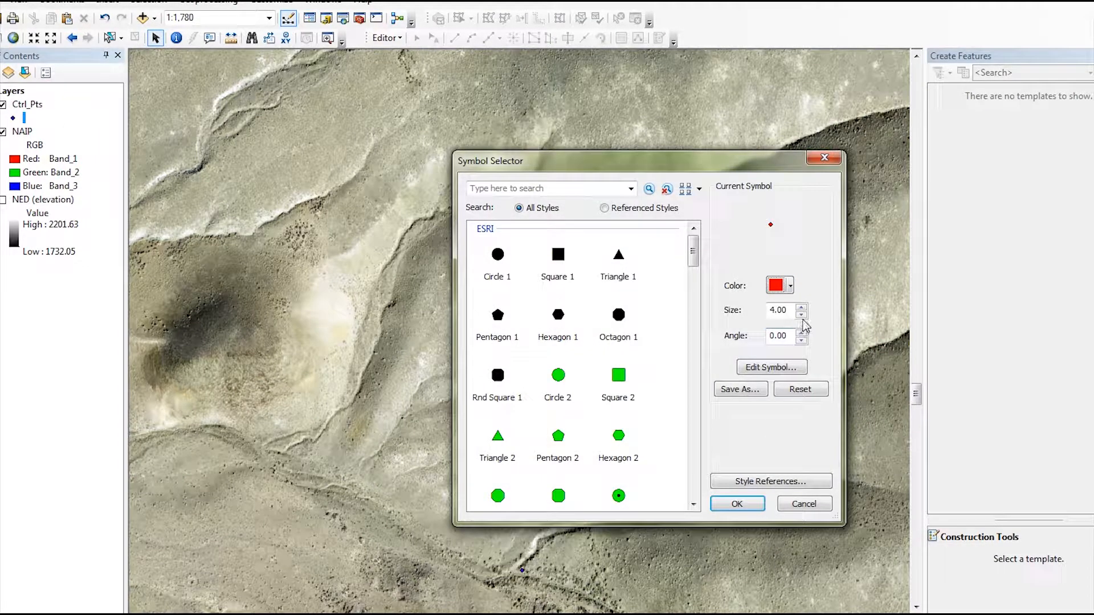
pyautogui.doubleClick(789, 310)
pyautogui.write('7')
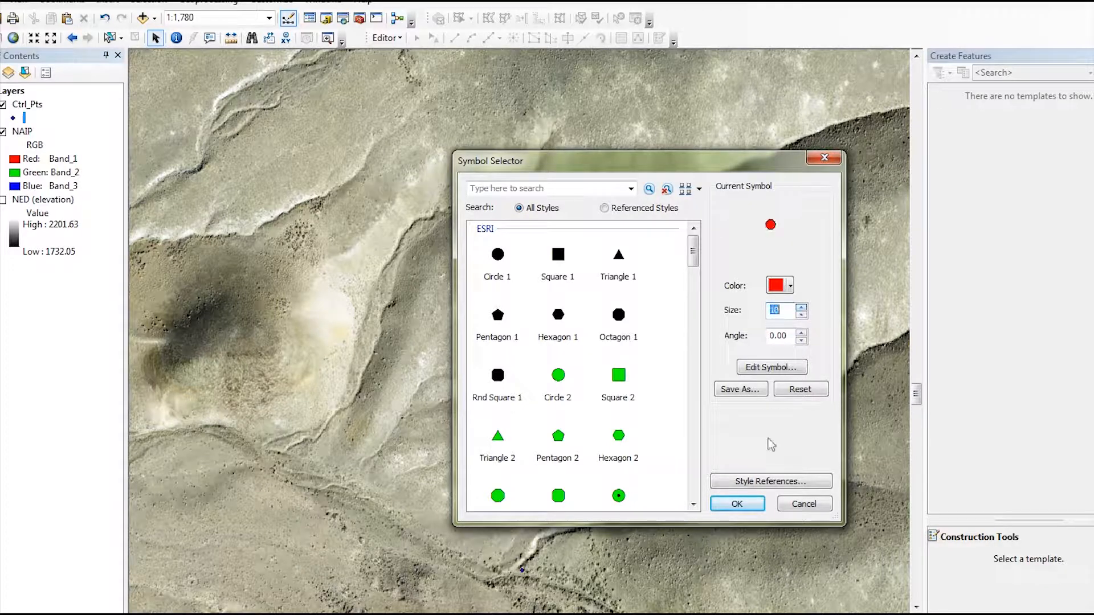
pyautogui.click(741, 504)
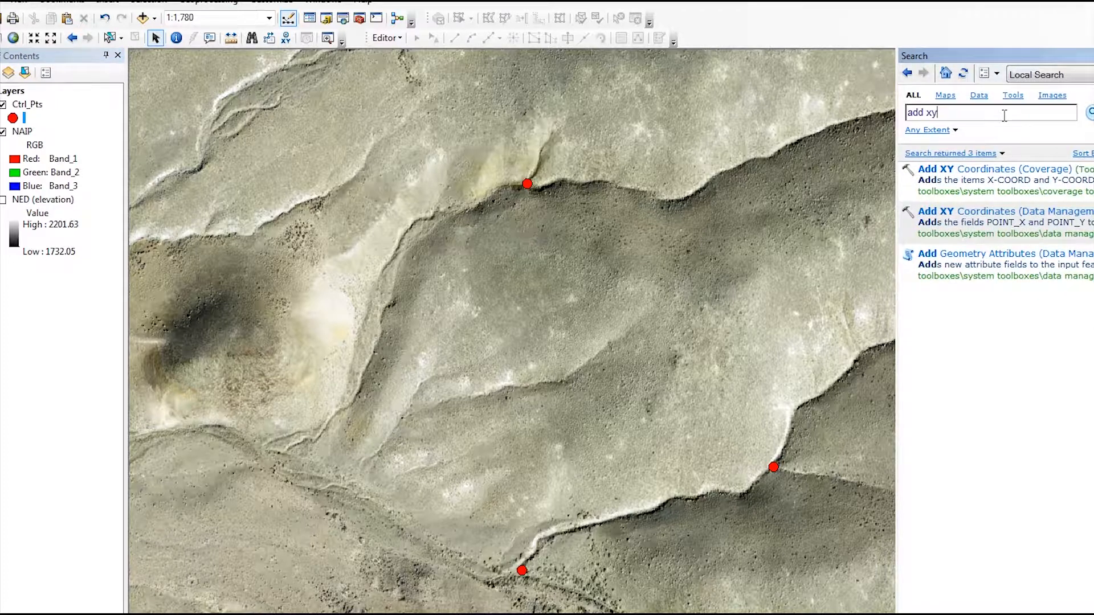
# Run the Add XY Coordinates data management tool on the Ctrl_Pts layer.
pyautogui.click(982, 215)
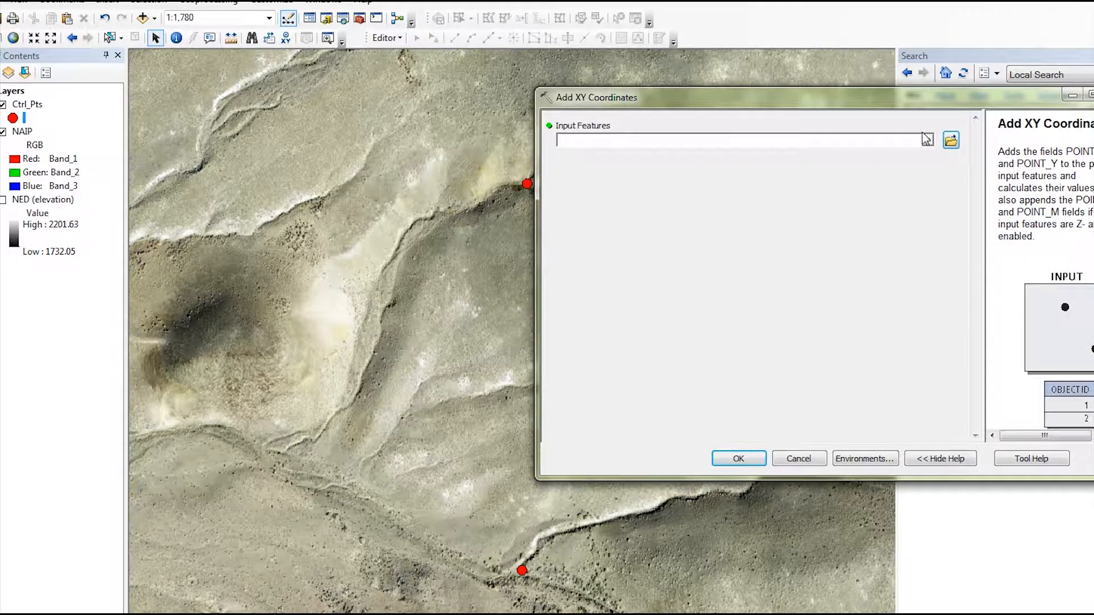
pyautogui.click(927, 141)
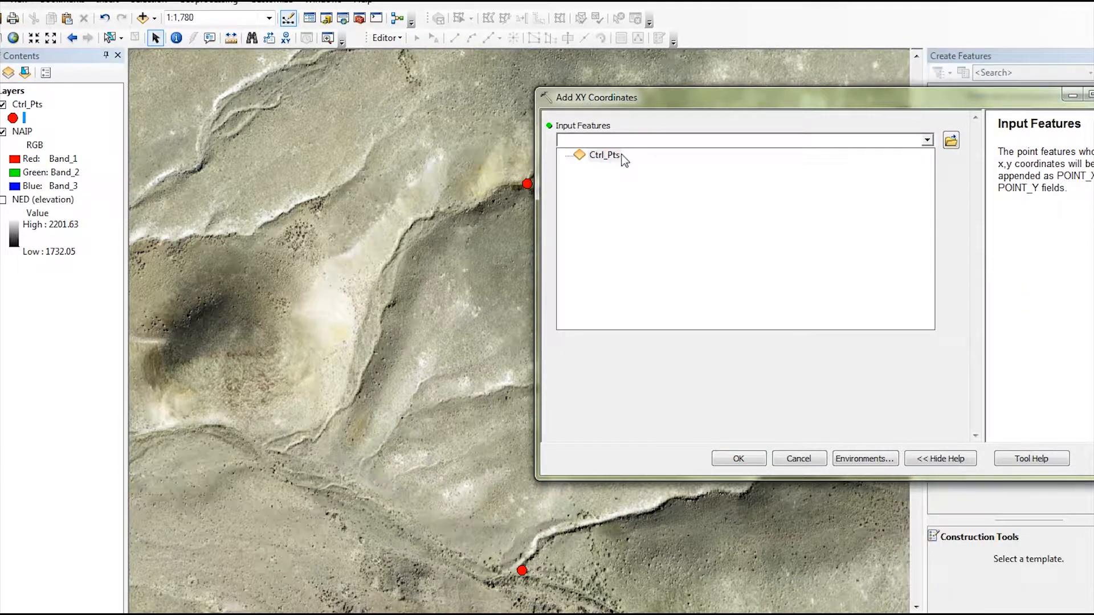
pyautogui.click(622, 161)
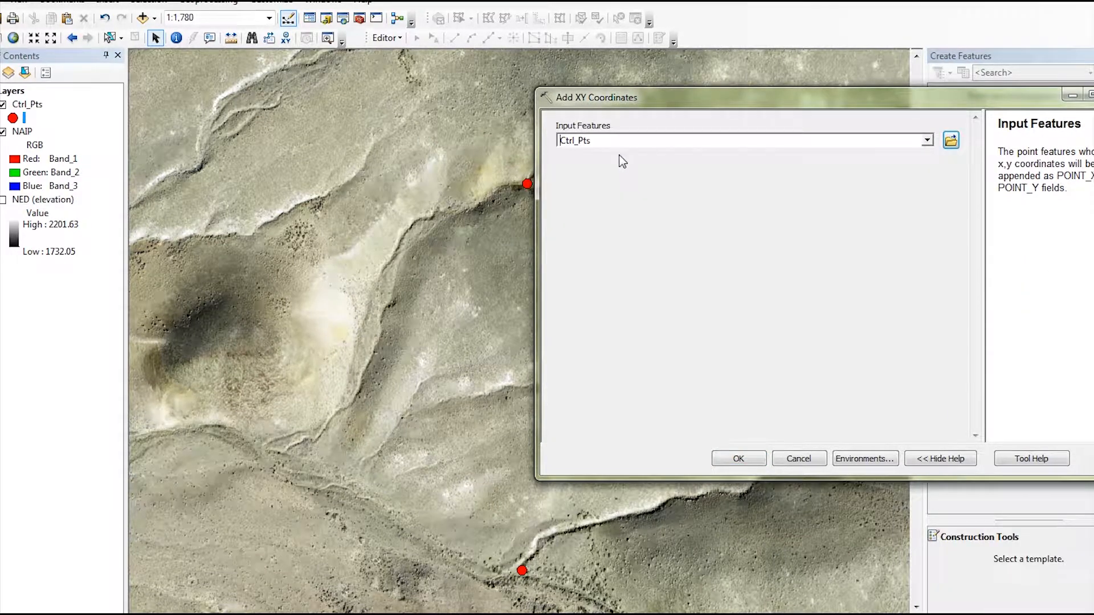
pyautogui.click(739, 458)
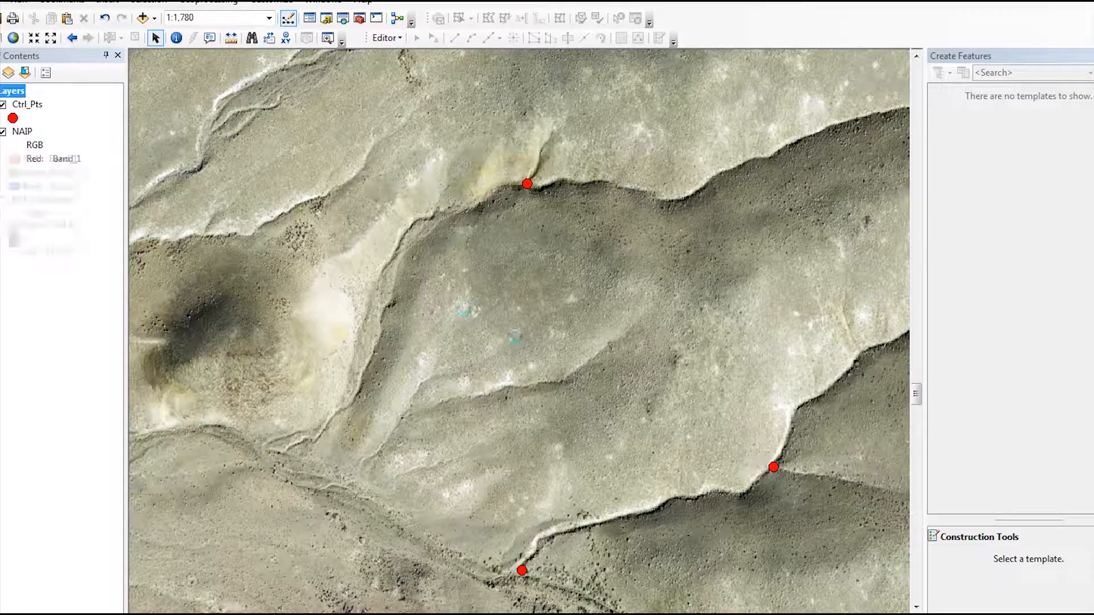
# Open the Ctrl_Pts attribute table, resize it over the map and examine the POINT_X and POINT_Y columns.
pyautogui.rightClick(22, 107)
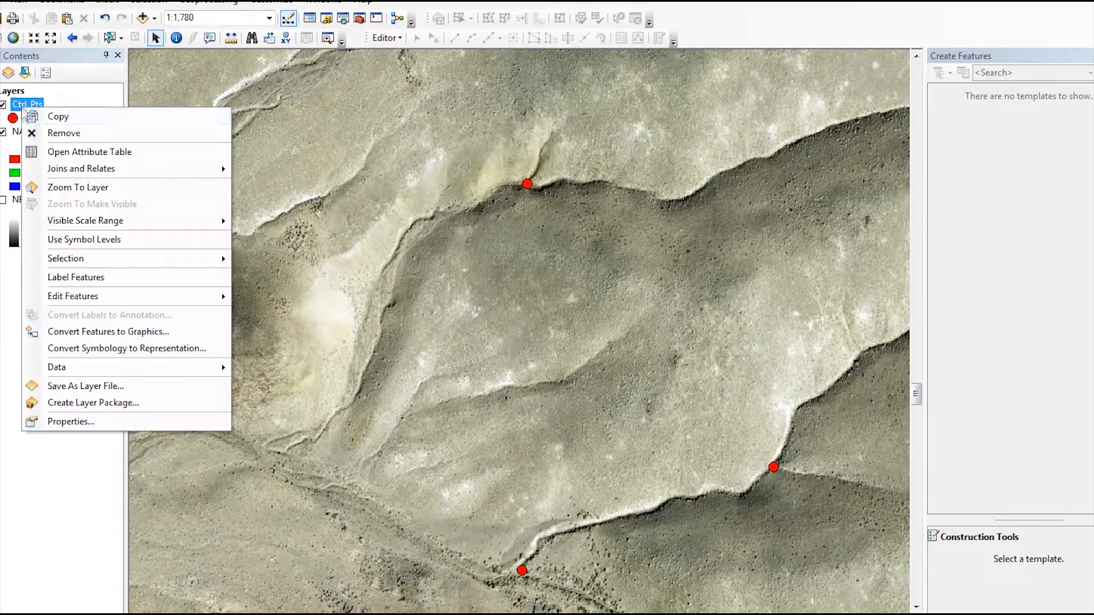
pyautogui.click(59, 150)
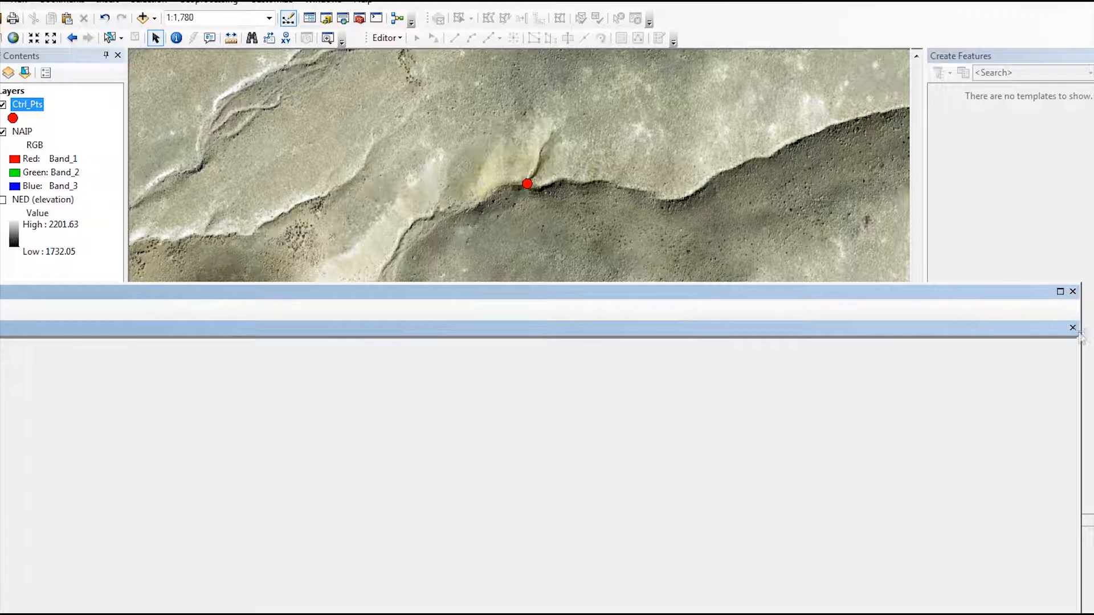
pyautogui.moveTo(946, 291); pyautogui.dragTo(963, 202)
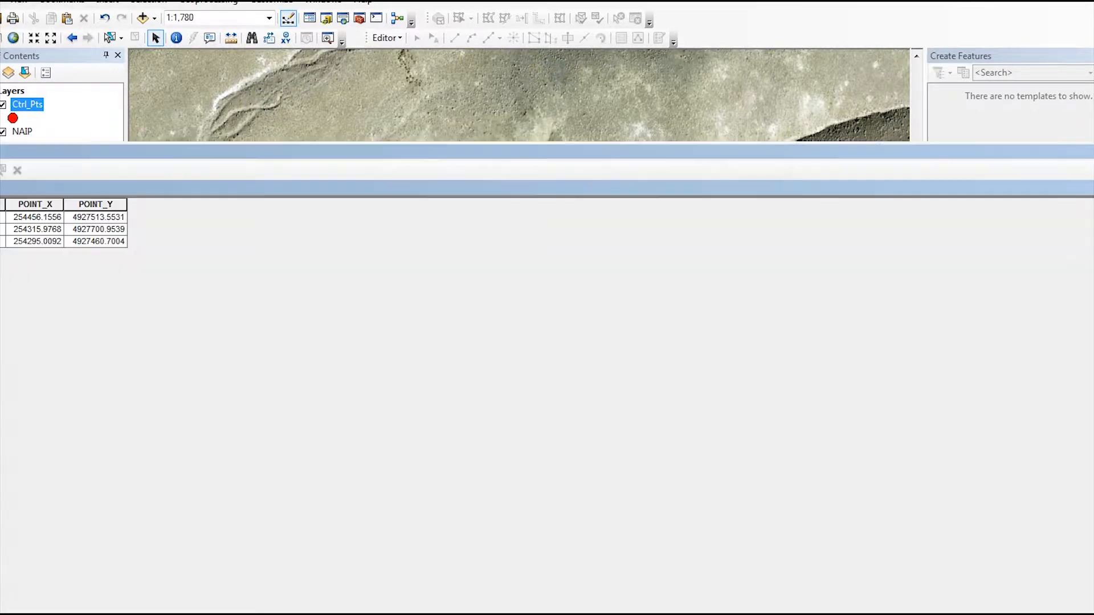
pyautogui.moveTo(1092, 143); pyautogui.dragTo(407, 484)
pyautogui.moveTo(337, 497); pyautogui.dragTo(693, 390)
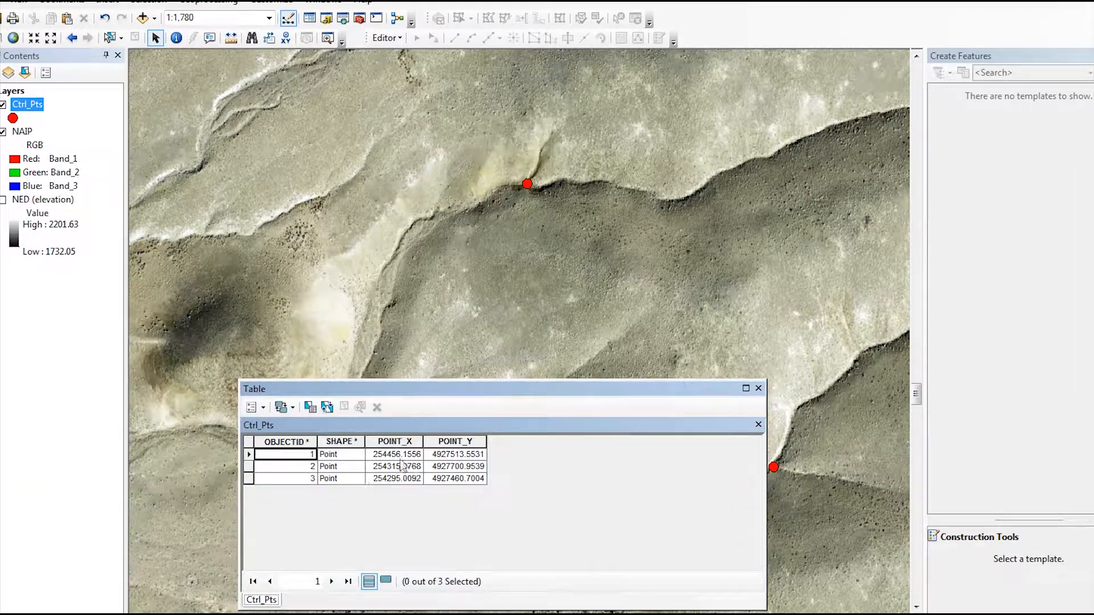
pyautogui.click(405, 441)
pyautogui.click(452, 442)
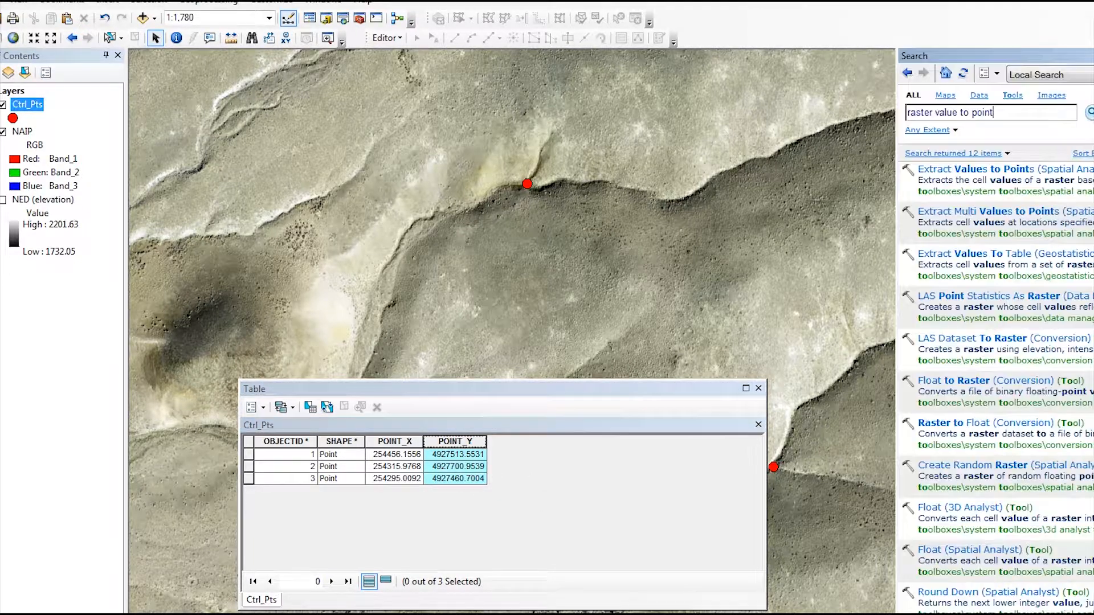
# Run Extract Values to Points on Ctrl_Pts with the NED (elevation) raster, naming the output GCP in Ctrl_Pts.gdb.
pyautogui.click(1017, 170)
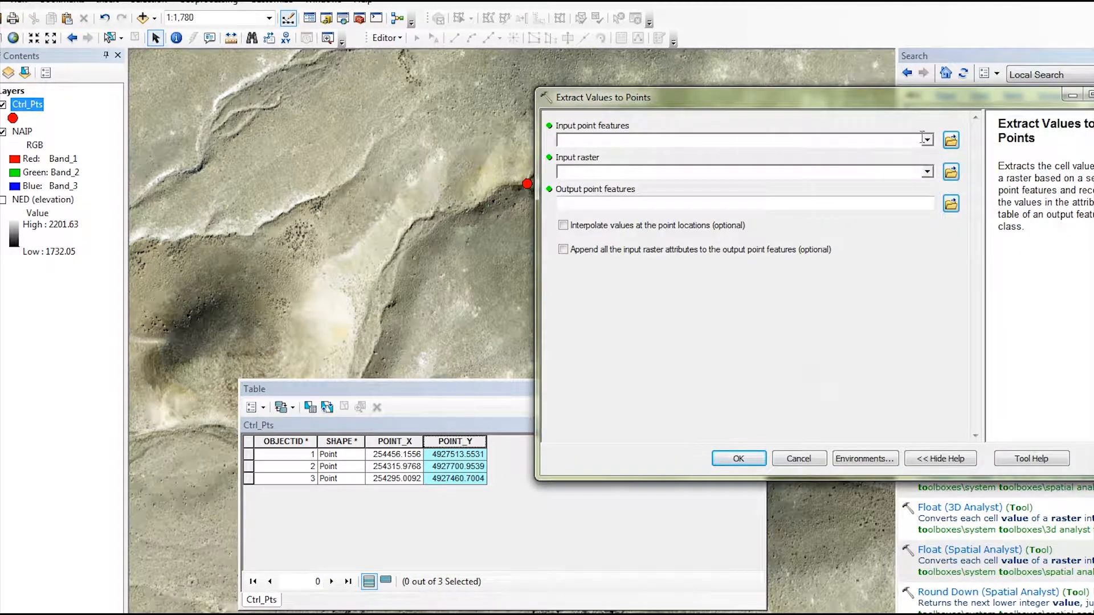
pyautogui.click(927, 140)
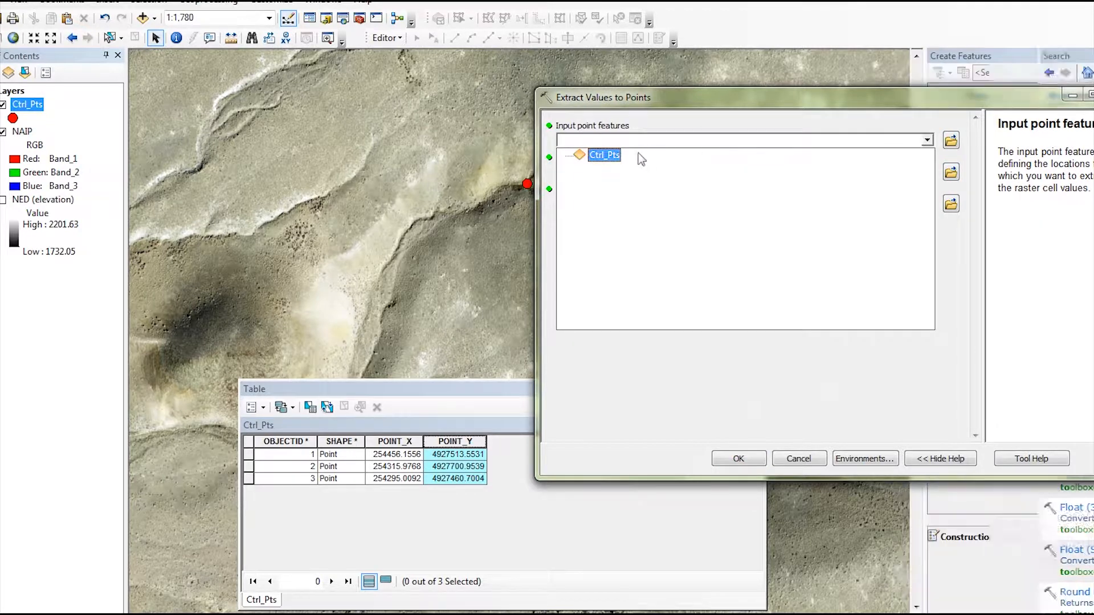
pyautogui.click(604, 154)
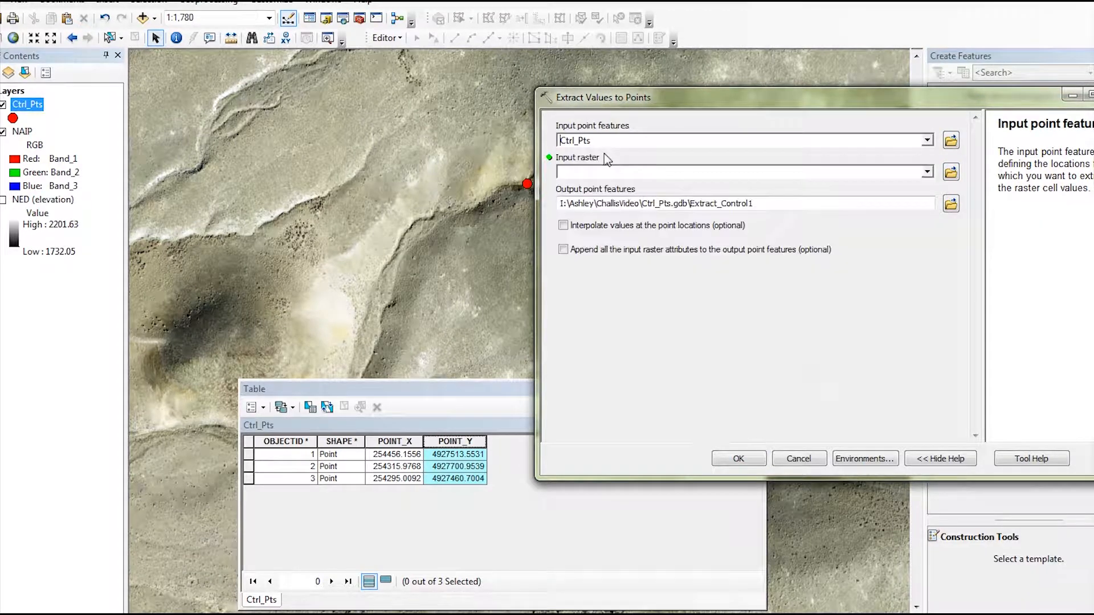
pyautogui.click(927, 172)
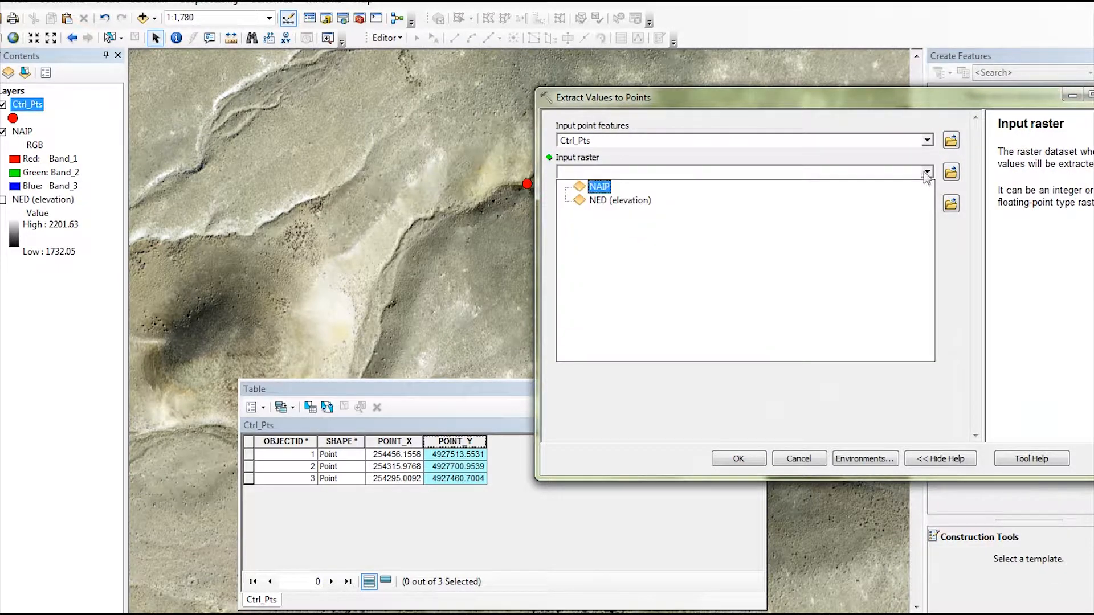
pyautogui.click(875, 201)
pyautogui.click(877, 202)
pyautogui.moveTo(876, 203); pyautogui.dragTo(693, 167)
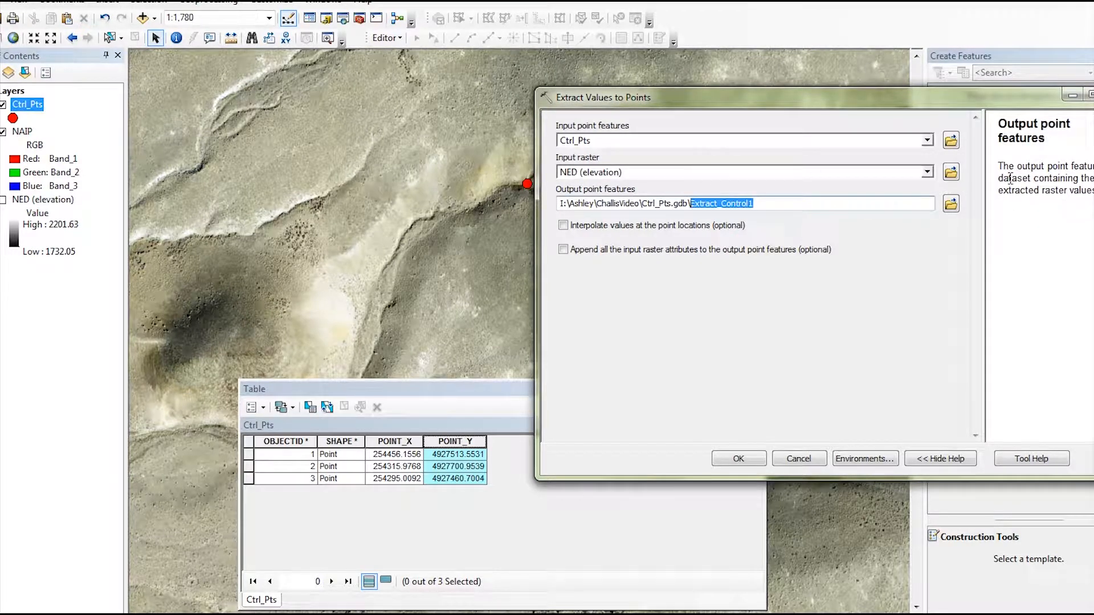
pyautogui.write('GA')
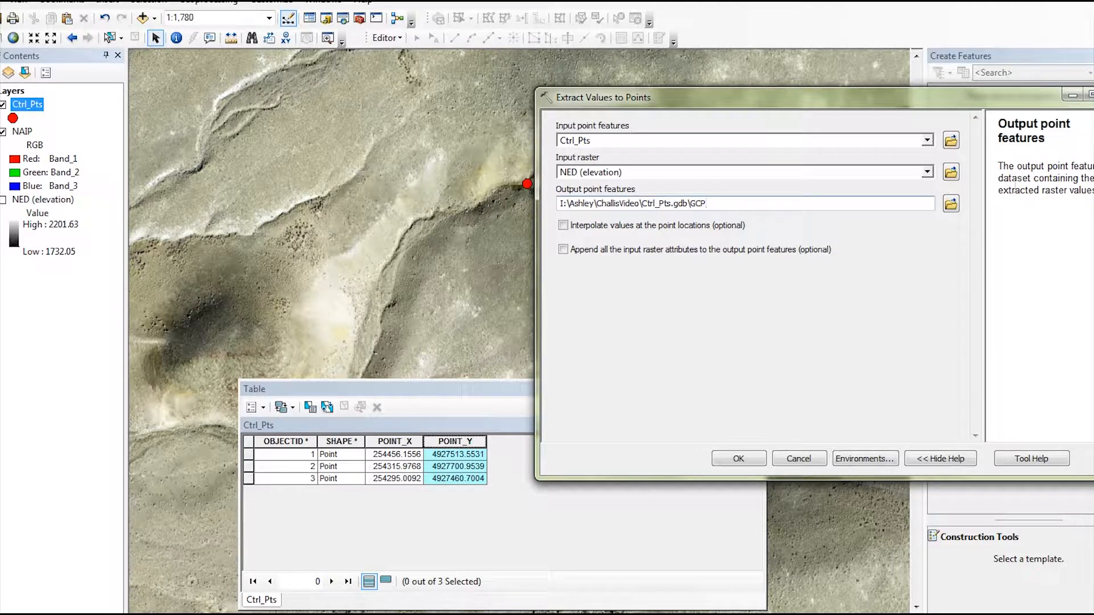
pyautogui.click(754, 459)
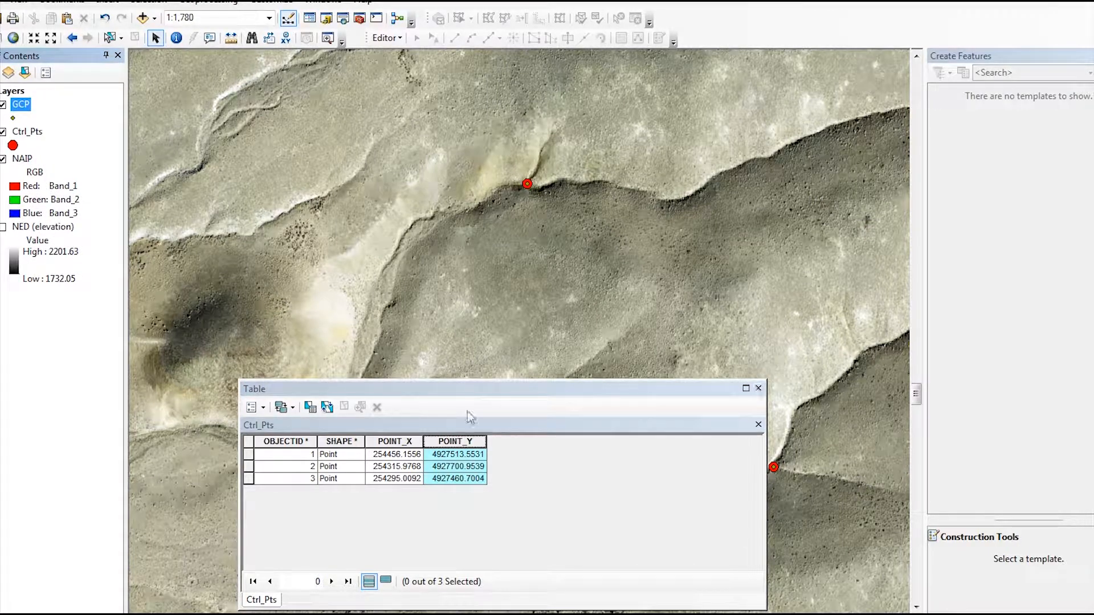
# Remove the Ctrl_Pts layer from the map and open the GCP layer's attribute table.
pyautogui.click(758, 388)
pyautogui.rightClick(23, 132)
pyautogui.click(52, 152)
pyautogui.rightClick(20, 105)
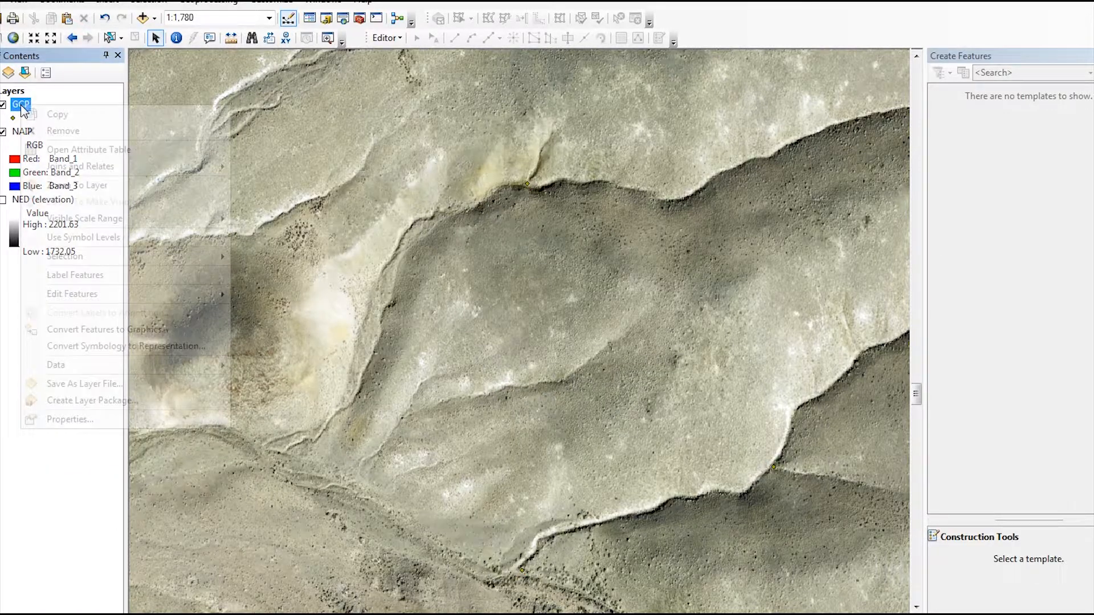
pyautogui.click(64, 150)
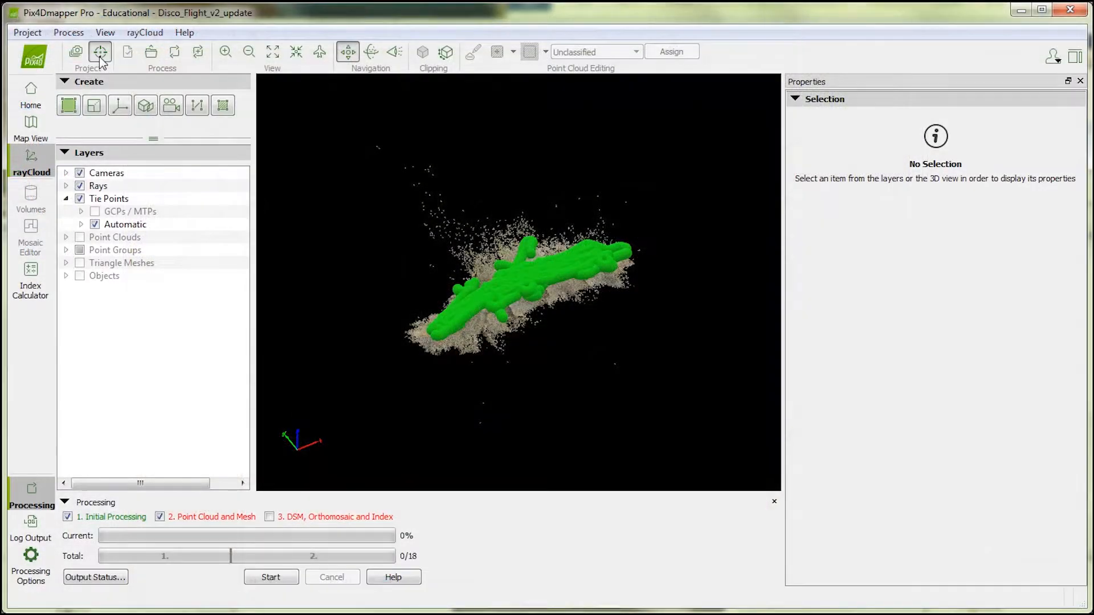
# In Pix4Dmapper, open the GCP/MTP Manager and set the GCP coordinate system to the known system WGS 84.
pyautogui.click(100, 53)
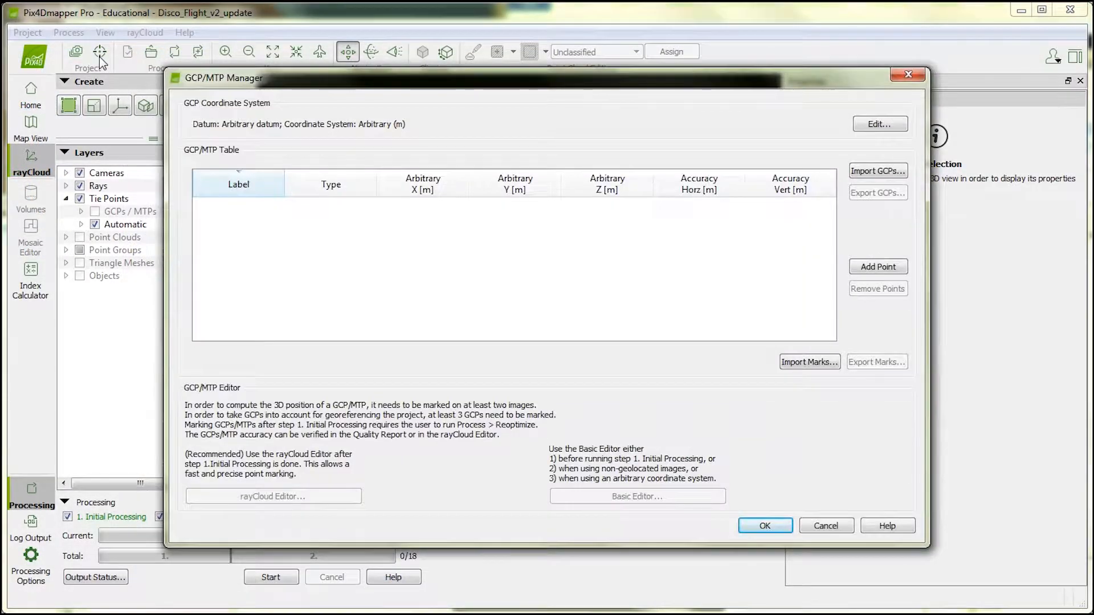
pyautogui.click(875, 124)
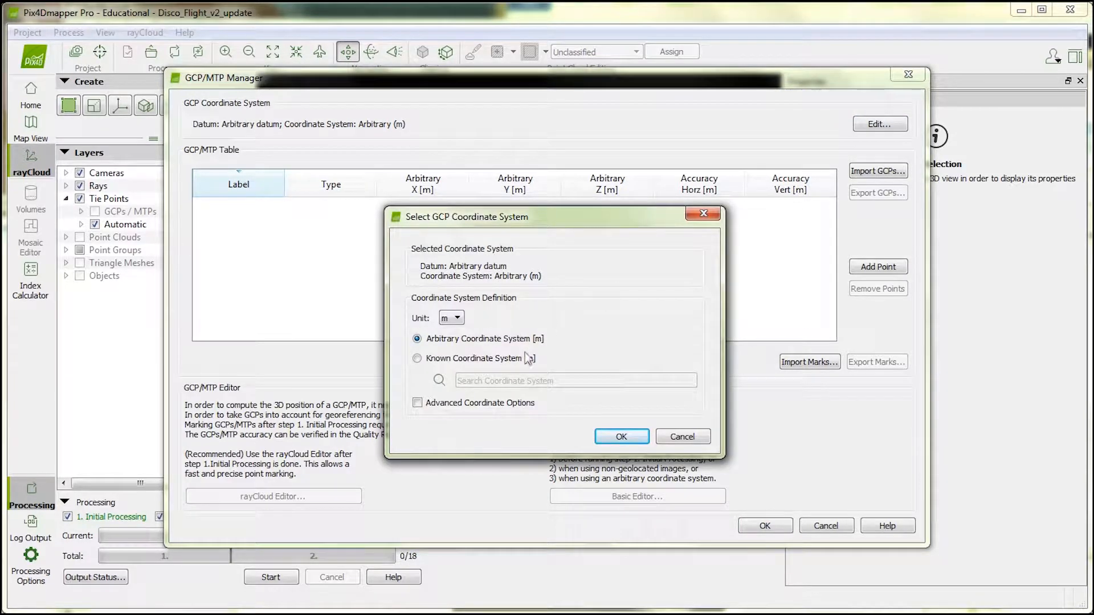
pyautogui.click(528, 358)
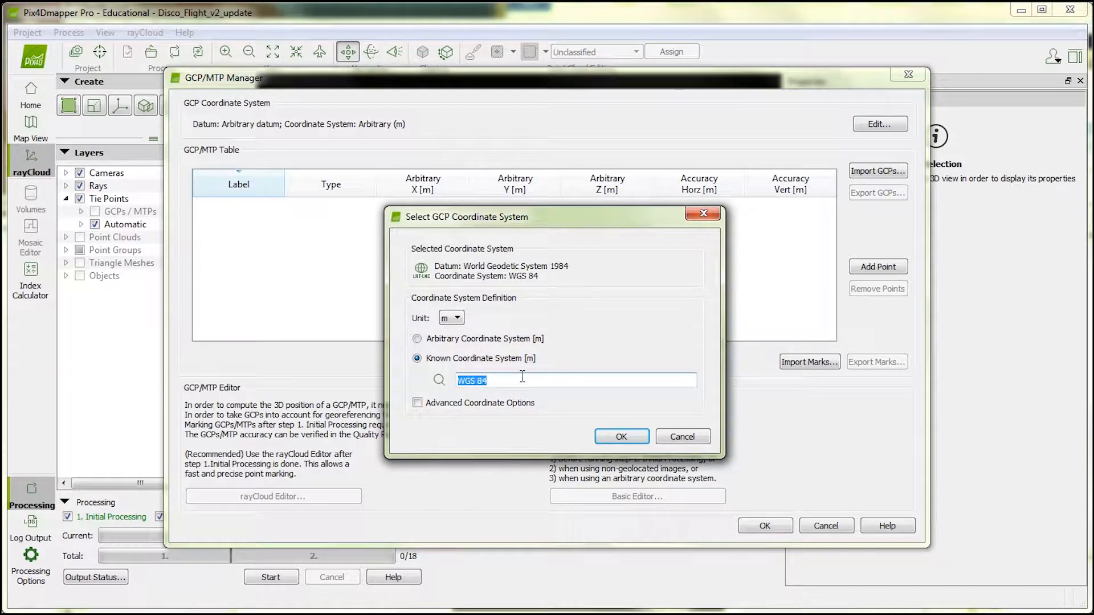
pyautogui.write('36211')
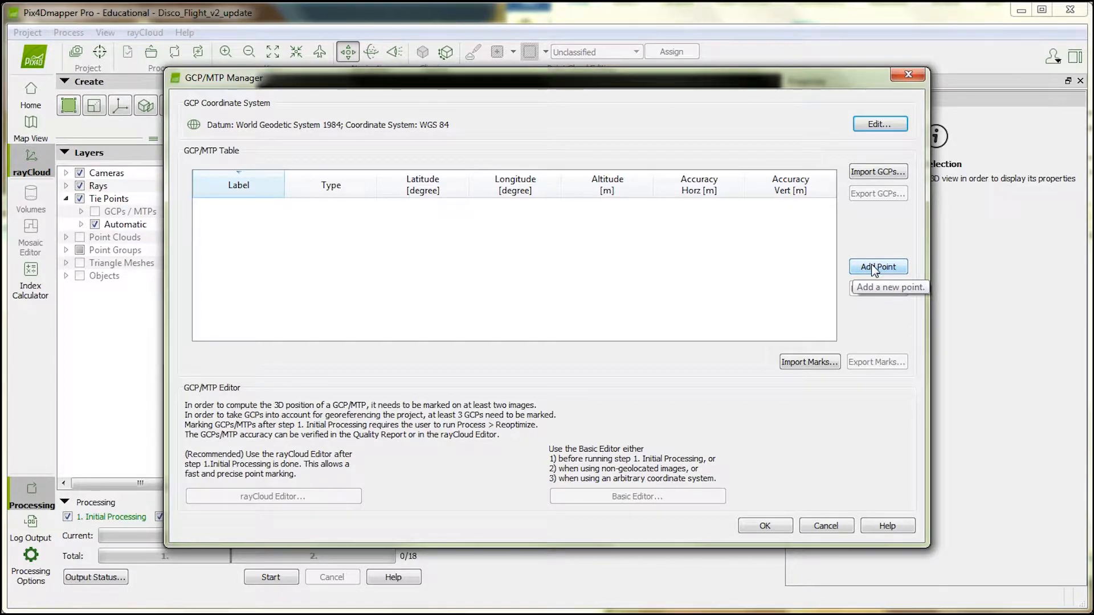
pyautogui.click(875, 267)
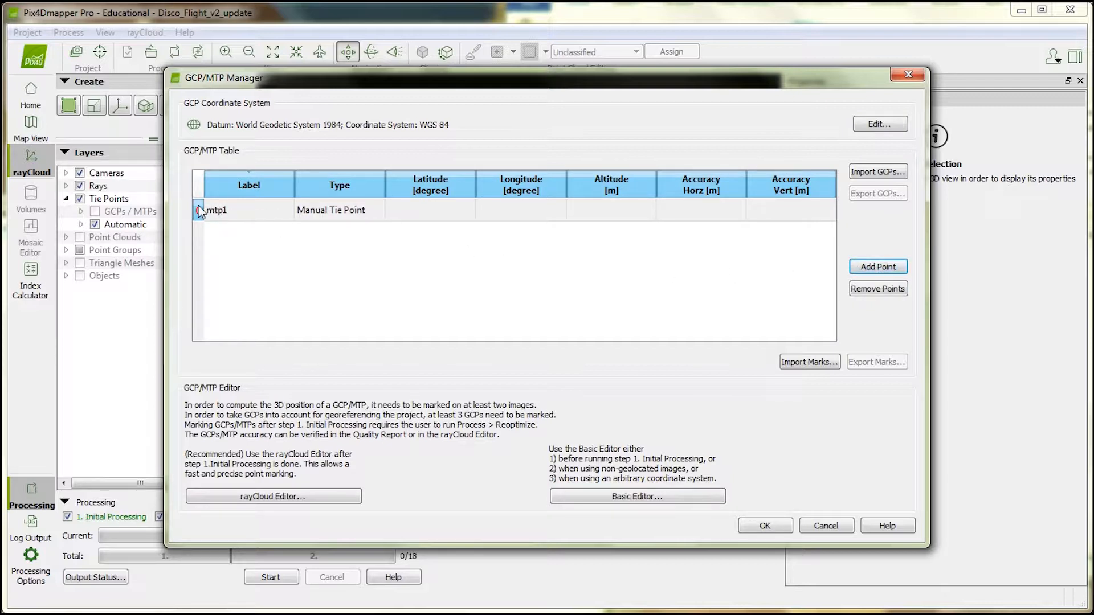
pyautogui.moveTo(200, 212)
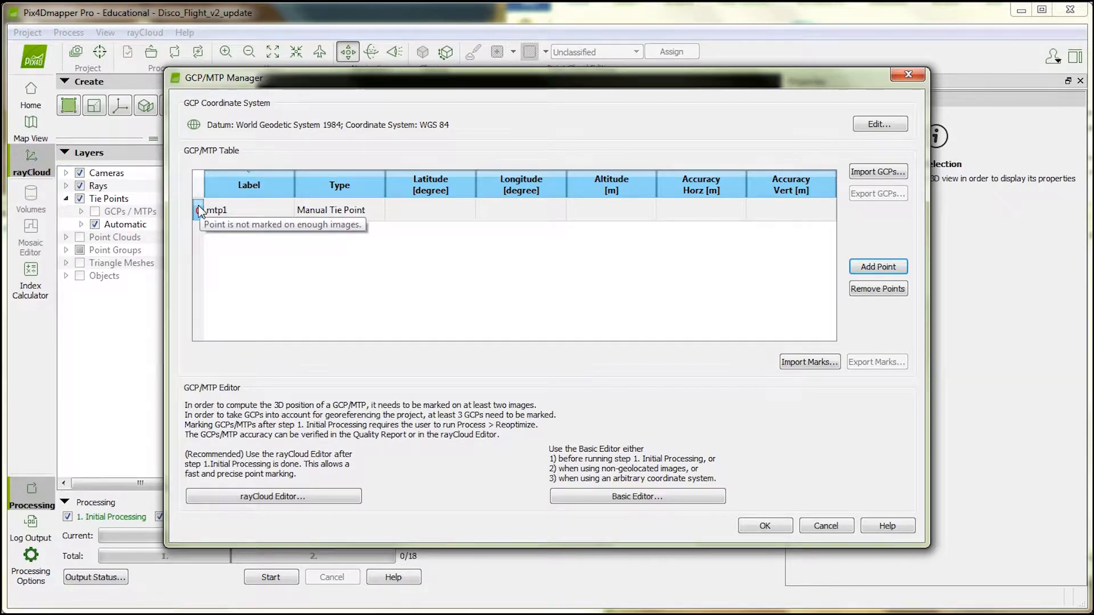
pyautogui.rightClick(201, 210)
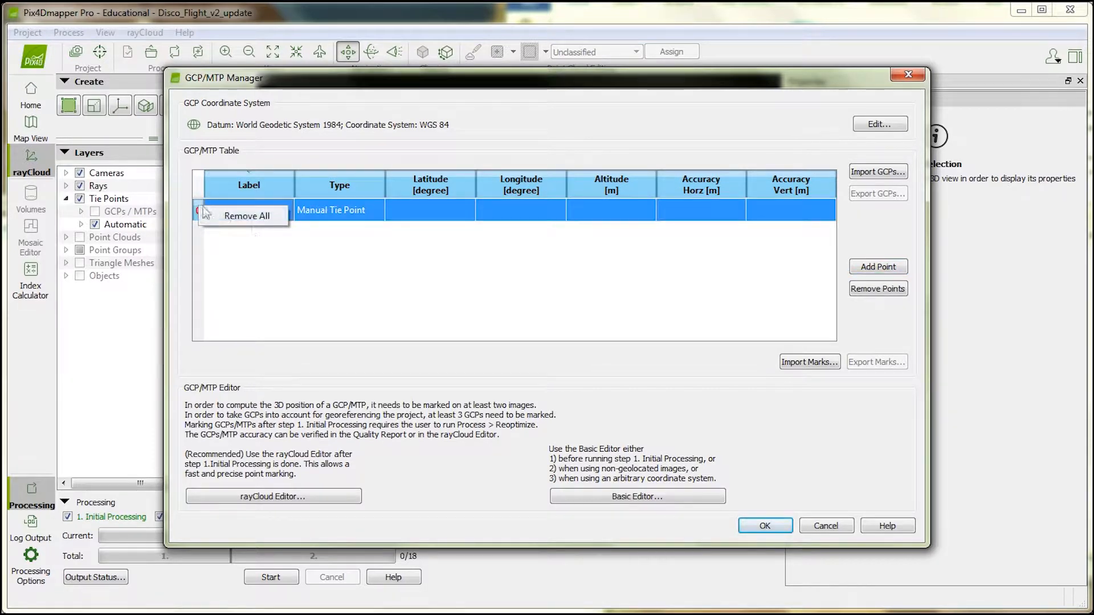
pyautogui.click(249, 217)
pyautogui.click(563, 343)
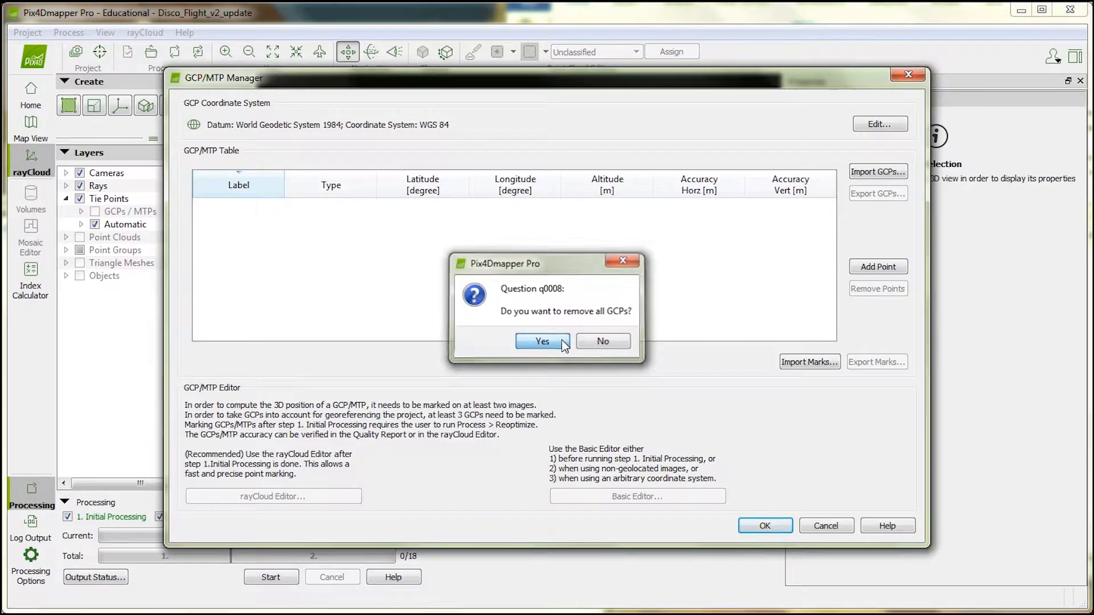
pyautogui.click(563, 342)
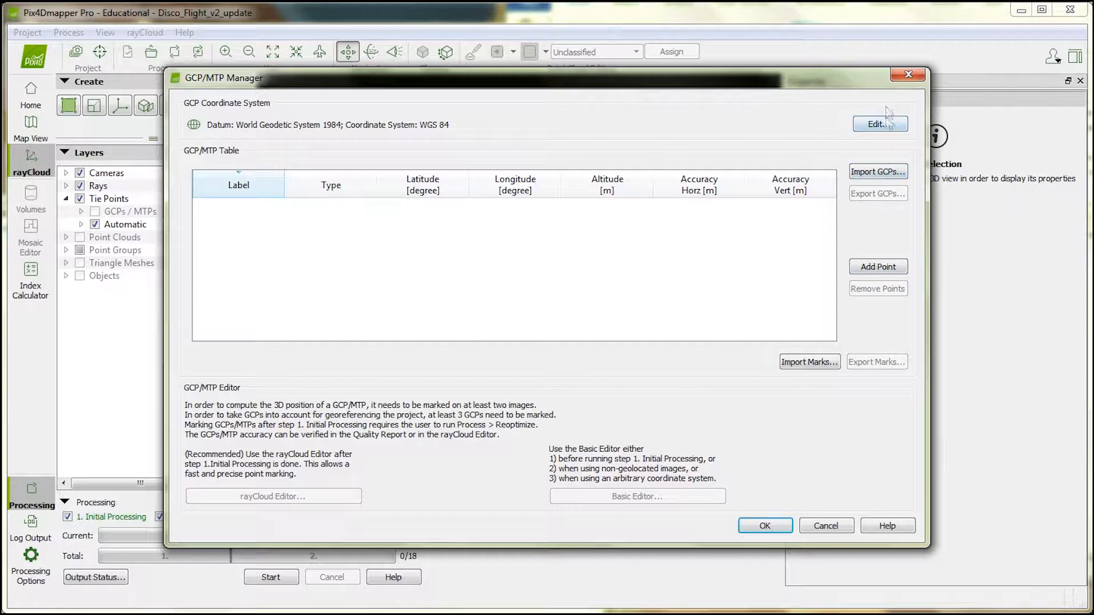
# Add a point to the GCP/MTP table, set its type to 3D GCP, and switch to ArcMap with the GCP attribute table.
pyautogui.click(885, 274)
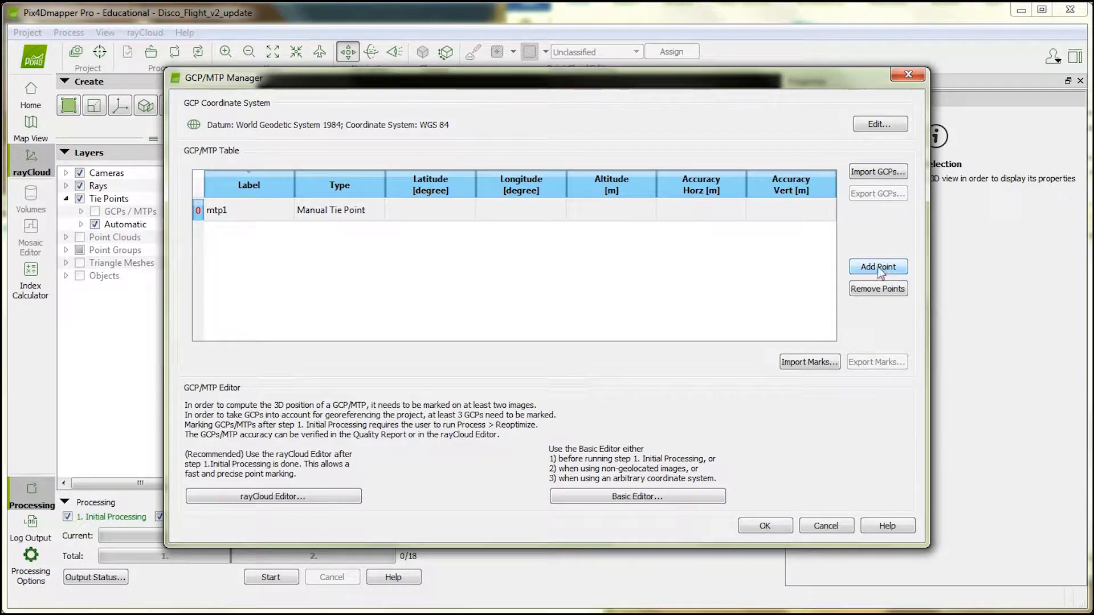
pyautogui.click(340, 209)
pyautogui.click(340, 209)
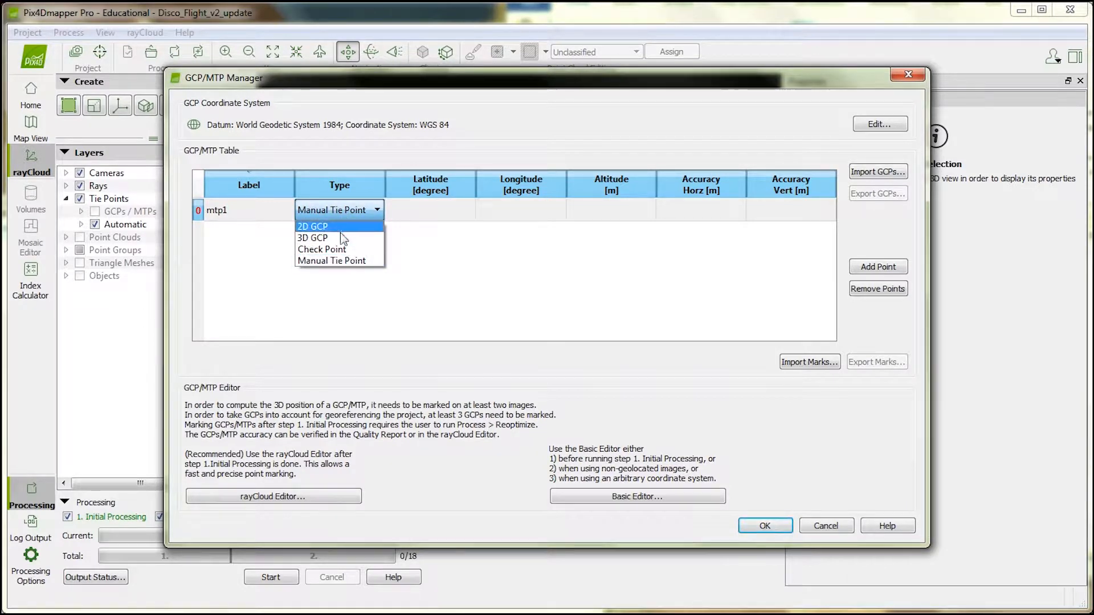
pyautogui.click(340, 234)
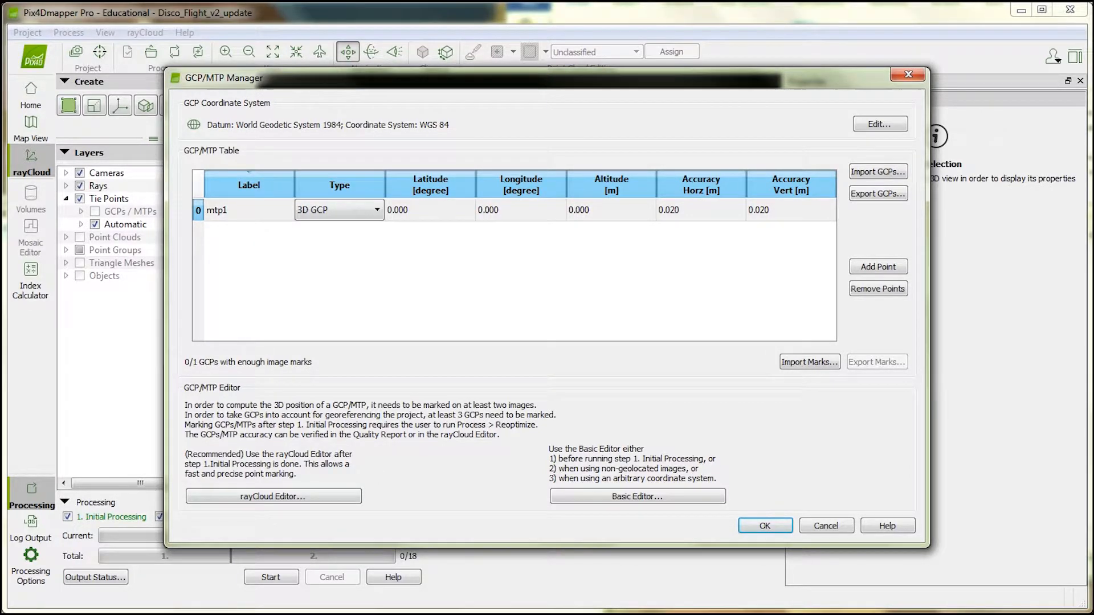
pyautogui.hotkey('alt', 'Tab')
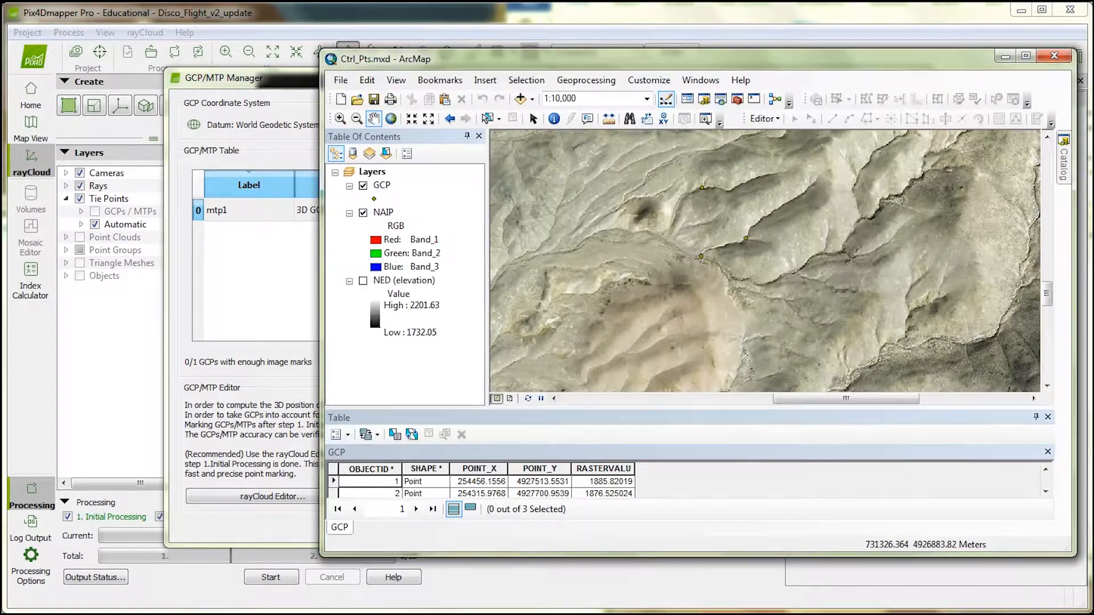
# Select the first record in the GCP attribute table and copy its POINT_X value.
pyautogui.click(479, 481)
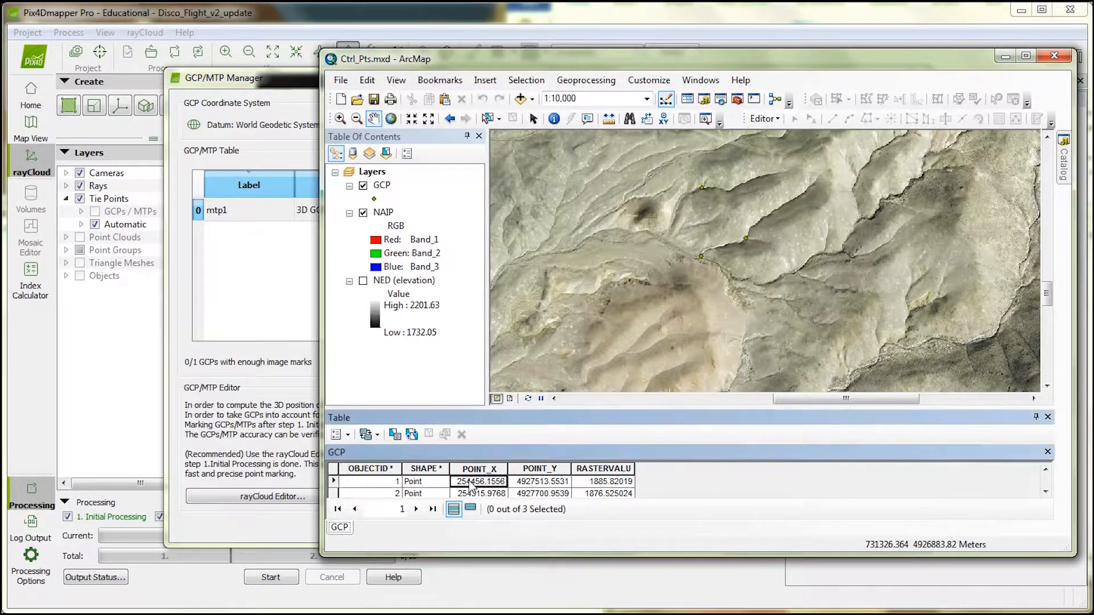
pyautogui.click(333, 482)
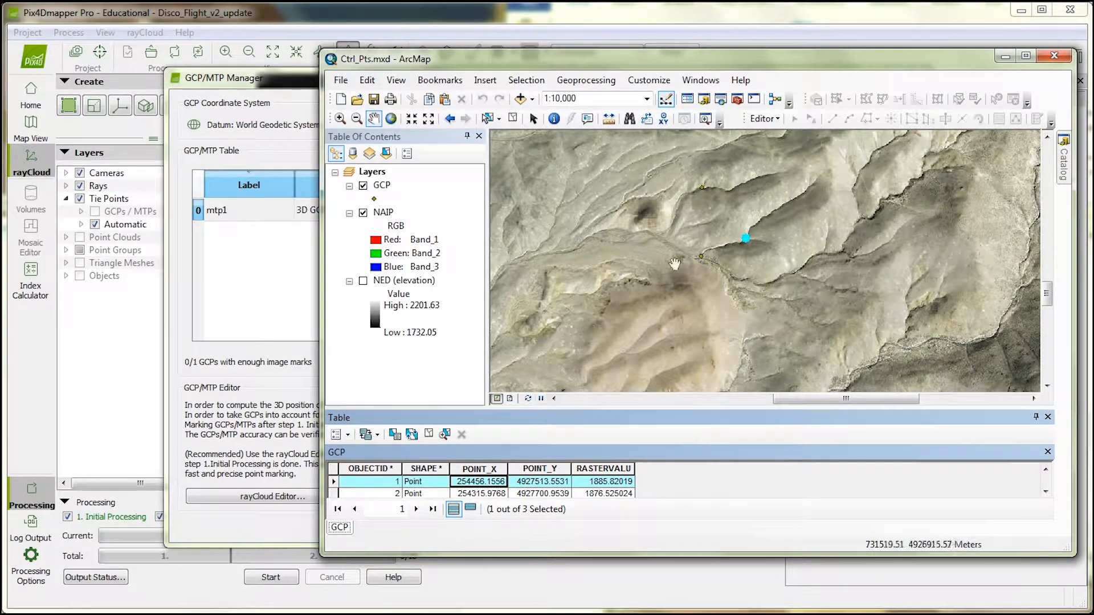
pyautogui.click(480, 482)
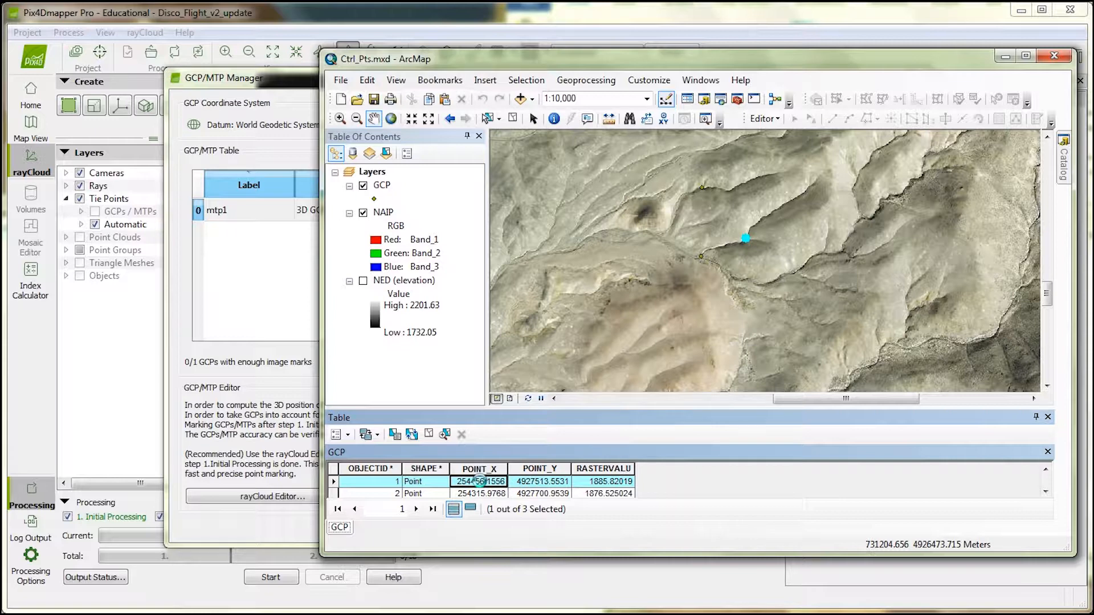
pyautogui.rightClick(481, 481)
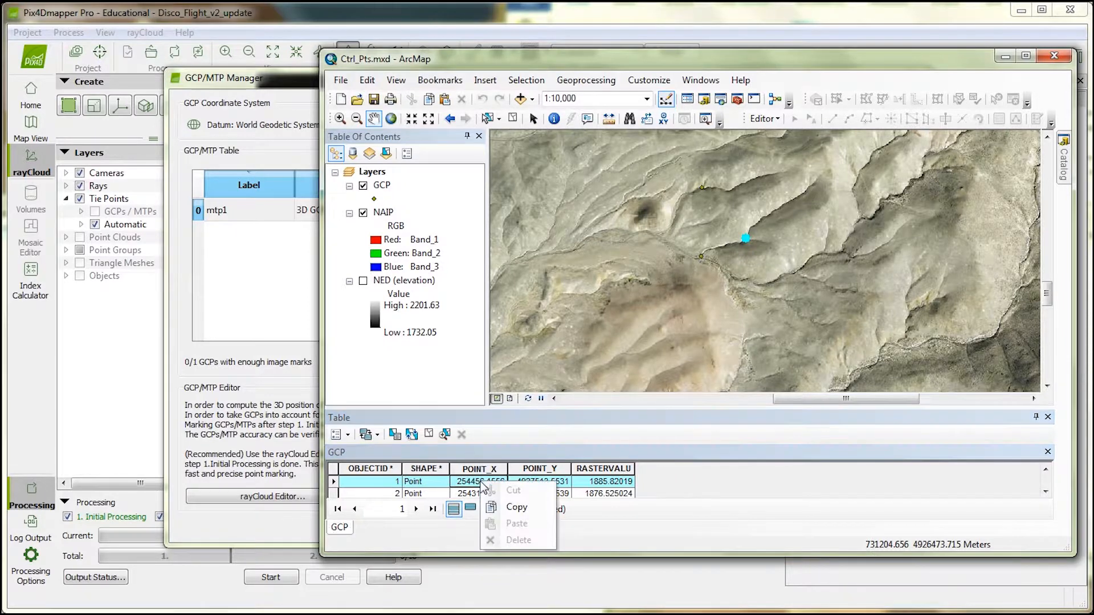
pyautogui.click(500, 508)
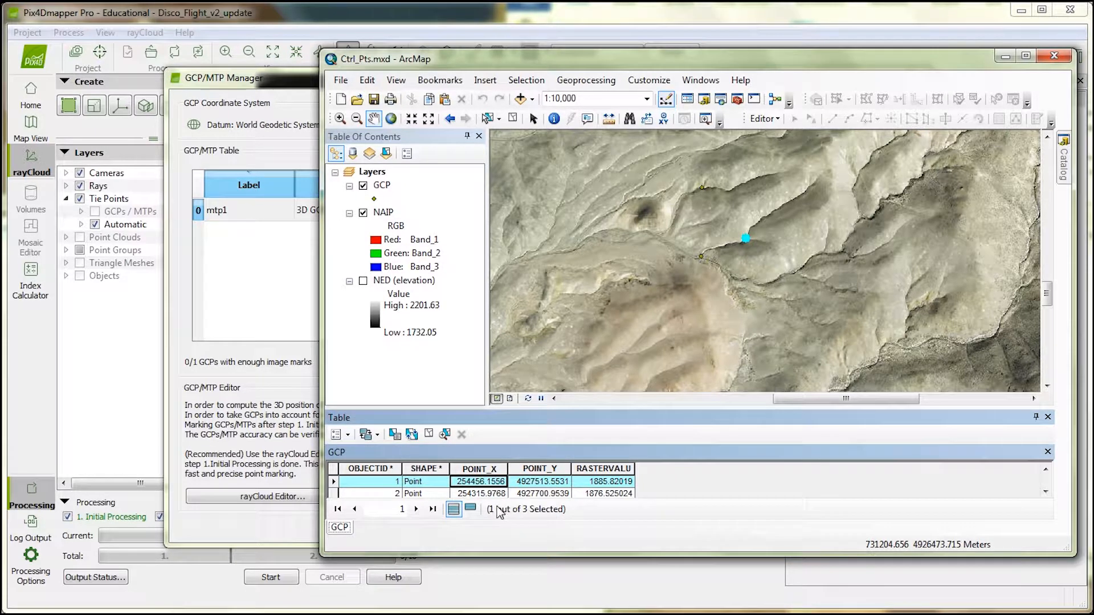
# Switch to Pix4Dmapper and paste the copied value 254456.1556 as the longitude of mtp1.
pyautogui.click(189, 385)
pyautogui.click(512, 218)
pyautogui.doubleClick(511, 219)
pyautogui.moveTo(483, 211); pyautogui.dragTo(573, 224)
pyautogui.hotkey('ctrl', 'a')
pyautogui.rightClick(537, 213)
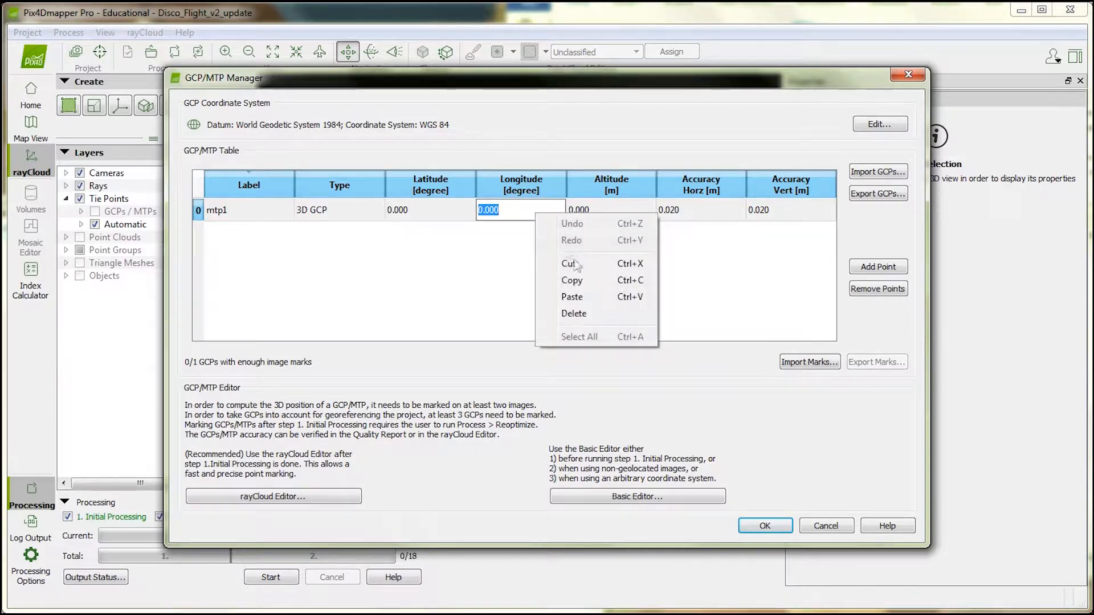
pyautogui.click(589, 298)
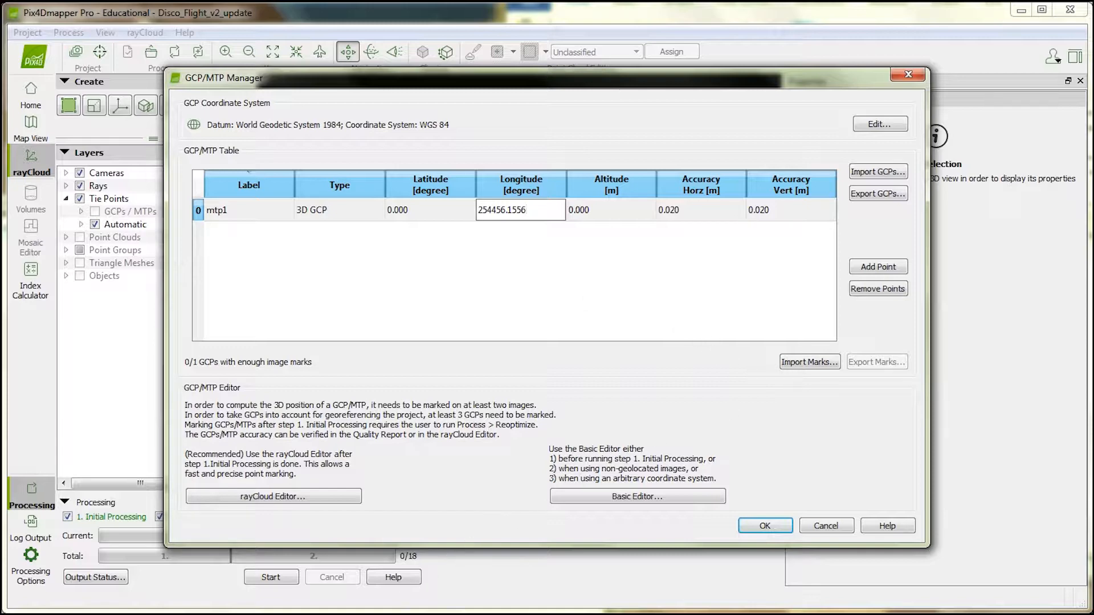
# Copy the first record's POINT_Y value from ArcMap and paste 4927513.5531 as mtp1's latitude in Pix4Dmapper.
pyautogui.hotkey('alt', 'Tab')
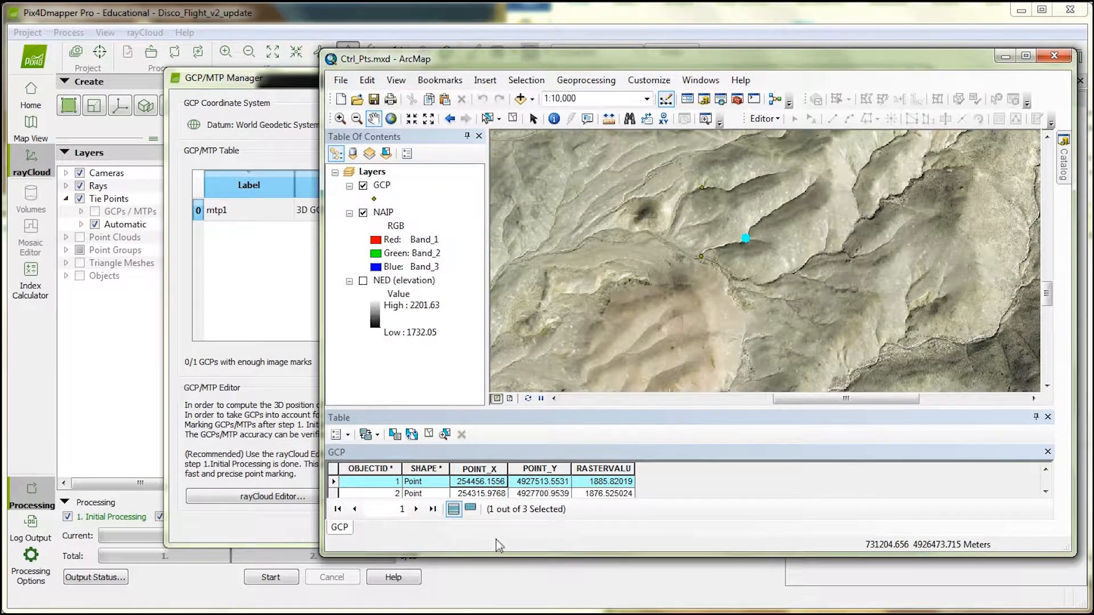
pyautogui.click(531, 482)
pyautogui.rightClick(532, 482)
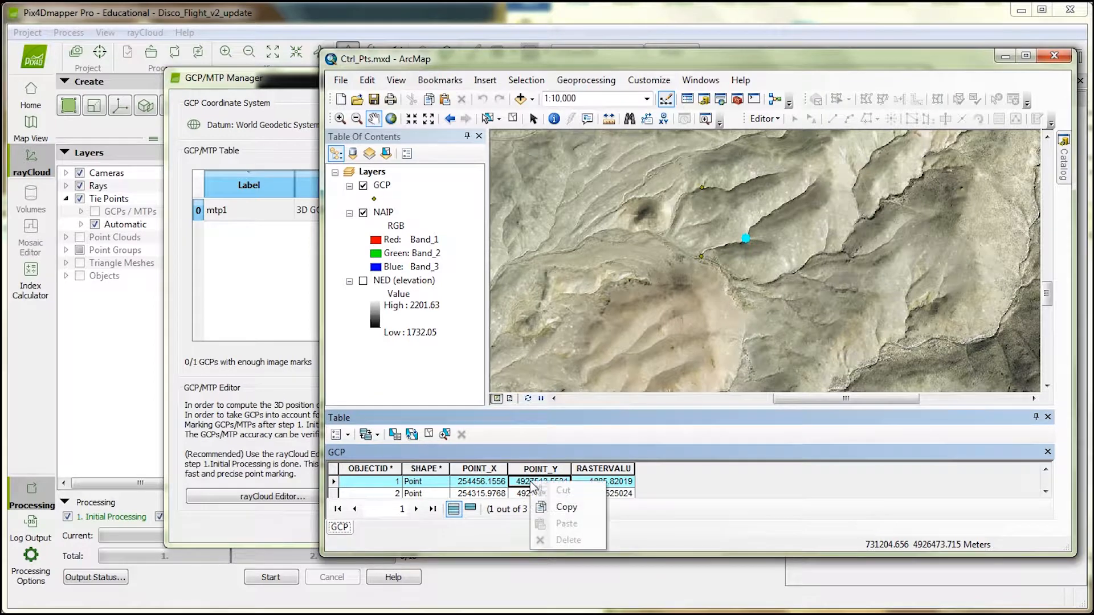
pyautogui.click(567, 507)
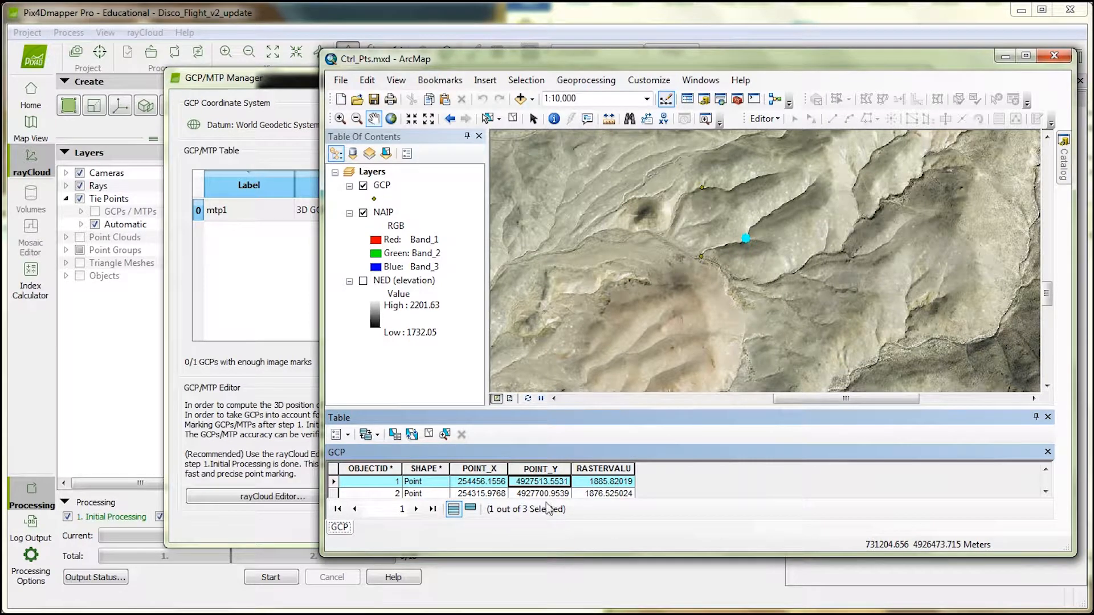
pyautogui.click(292, 330)
pyautogui.click(418, 216)
pyautogui.click(419, 218)
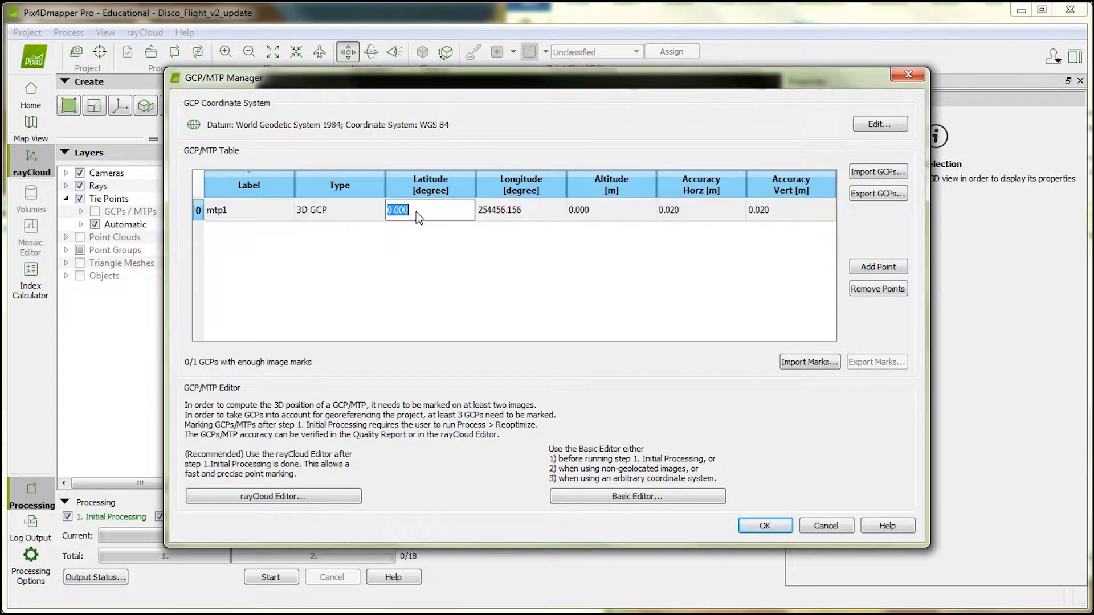
pyautogui.rightClick(417, 212)
pyautogui.click(459, 293)
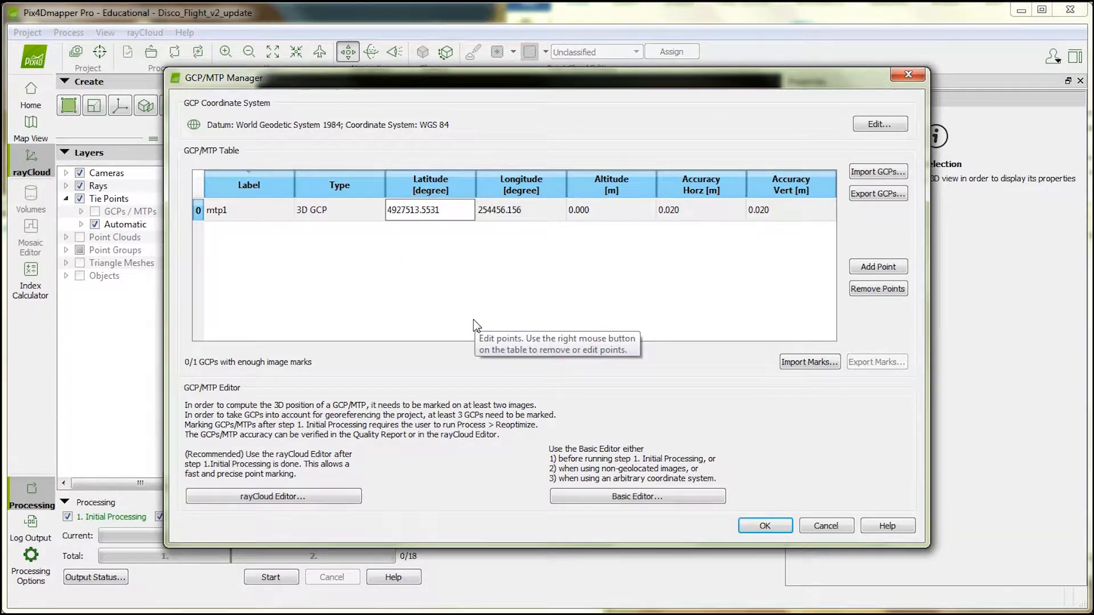
pyautogui.click(474, 320)
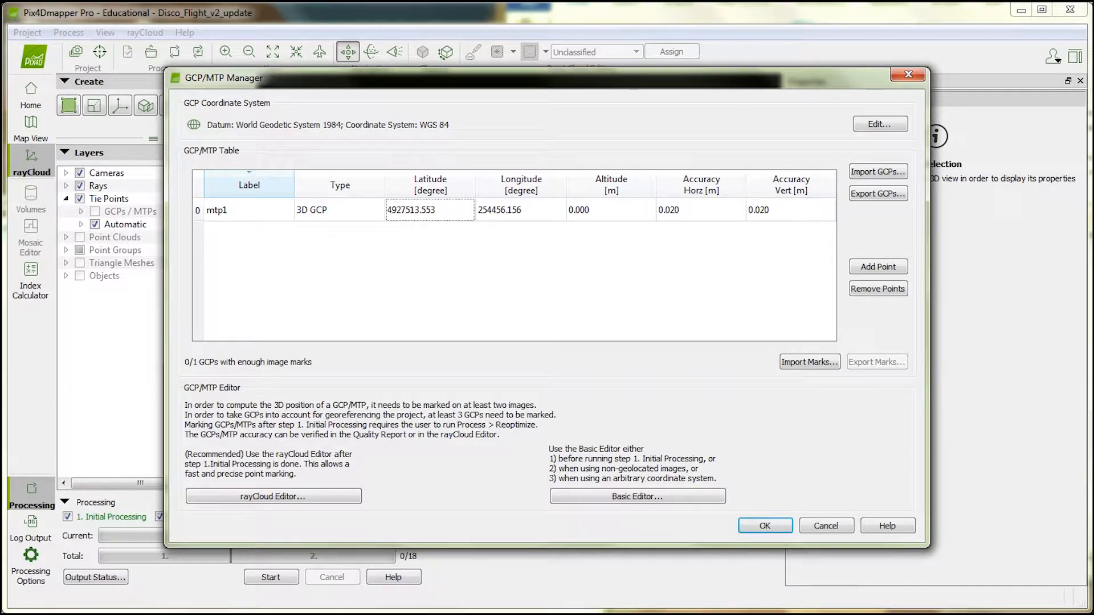
# Copy the first record's RASTERVALU from ArcMap, paste 1885.82019 as mtp1's altitude in Pix4Dmapper, and accept the GCP/MTP table.
pyautogui.hotkey('alt', 'Tab')
pyautogui.rightClick(617, 483)
pyautogui.click(653, 509)
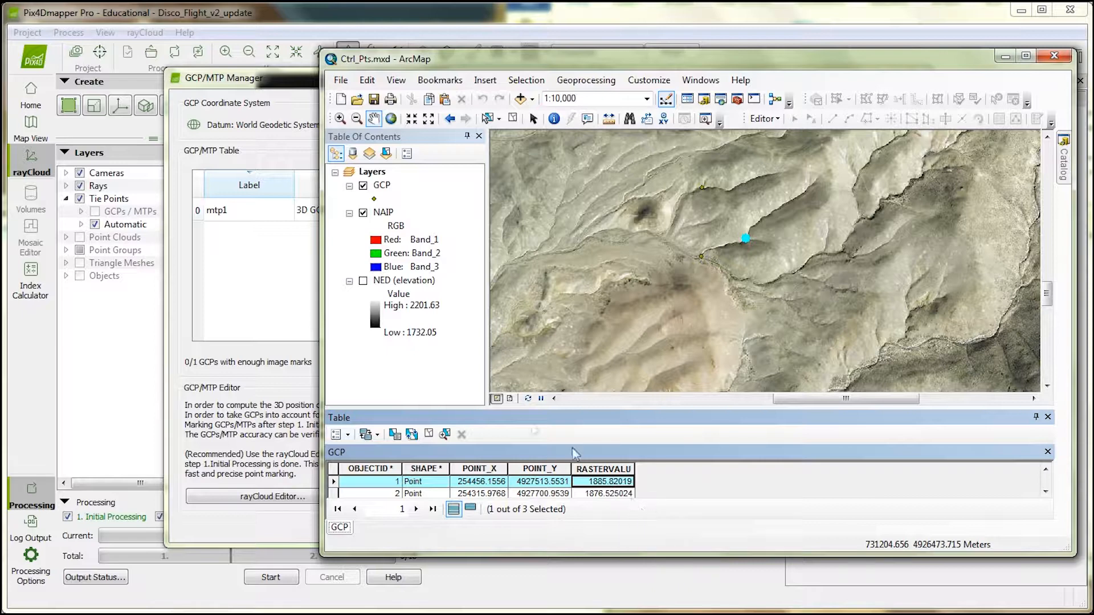
pyautogui.click(273, 308)
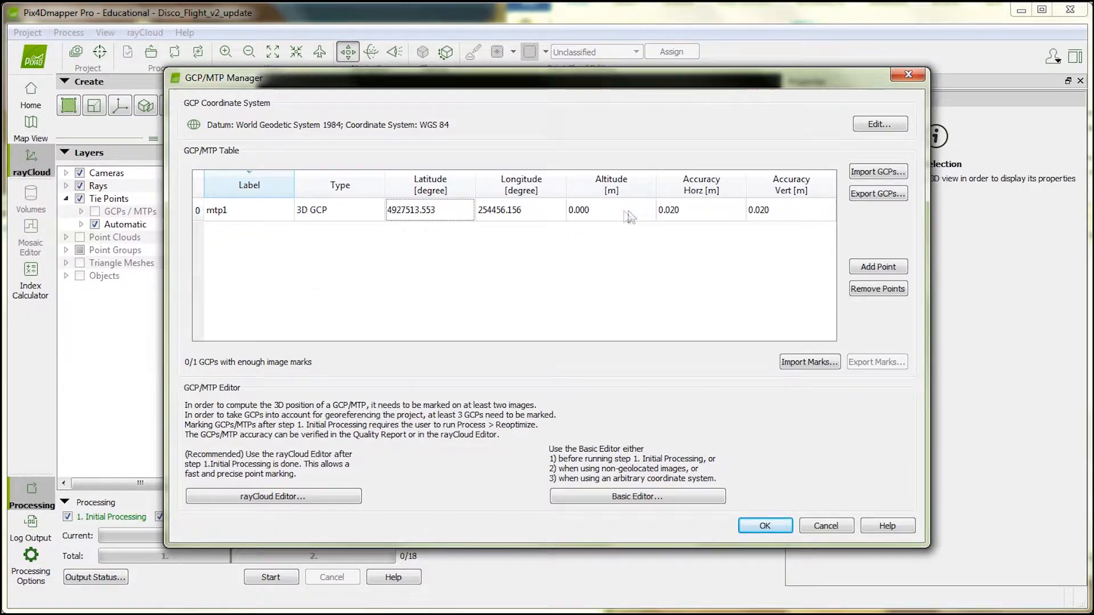
pyautogui.doubleClick(625, 210)
pyautogui.click(625, 210)
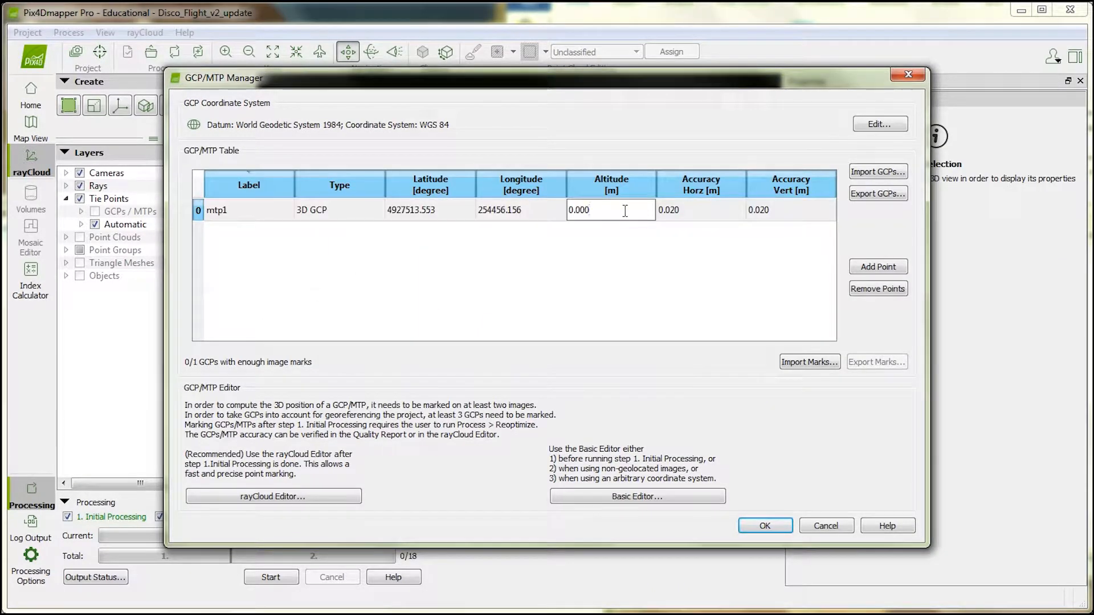
pyautogui.doubleClick(578, 211)
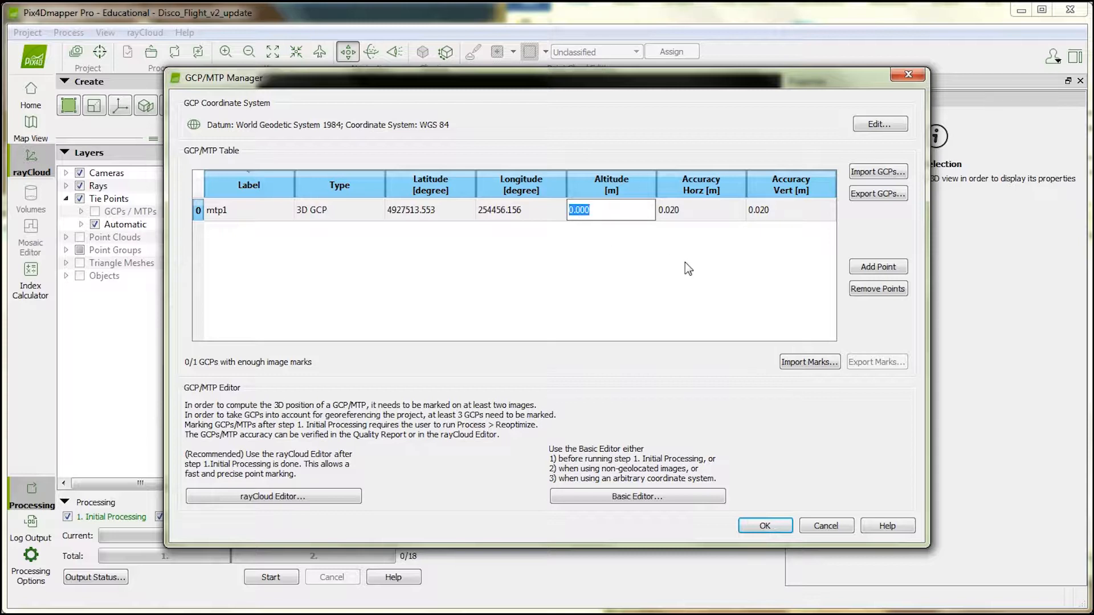
pyautogui.rightClick(642, 213)
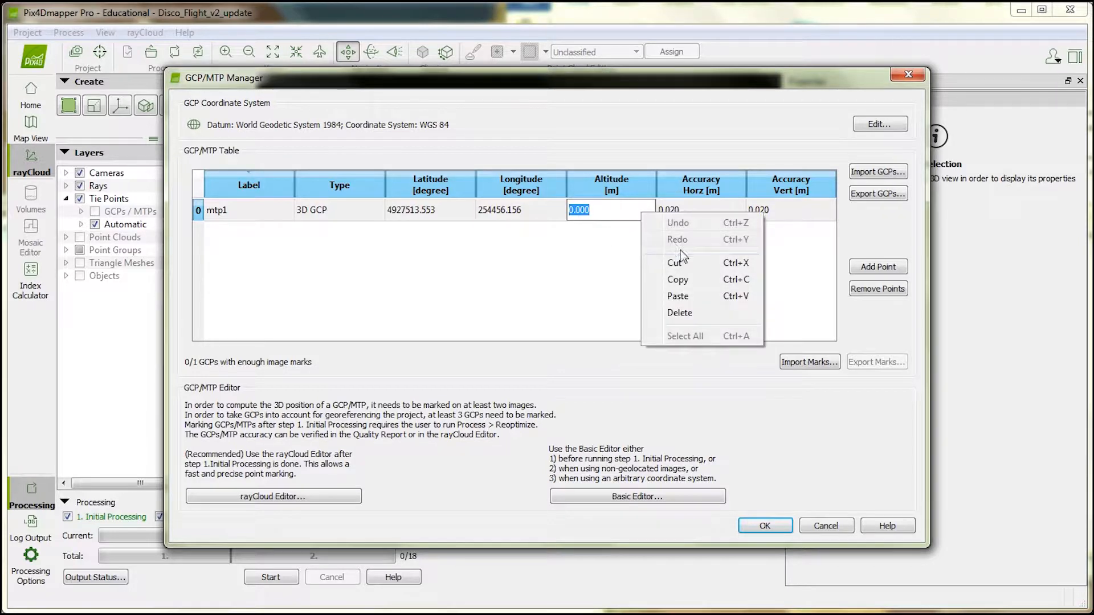
pyautogui.click(679, 296)
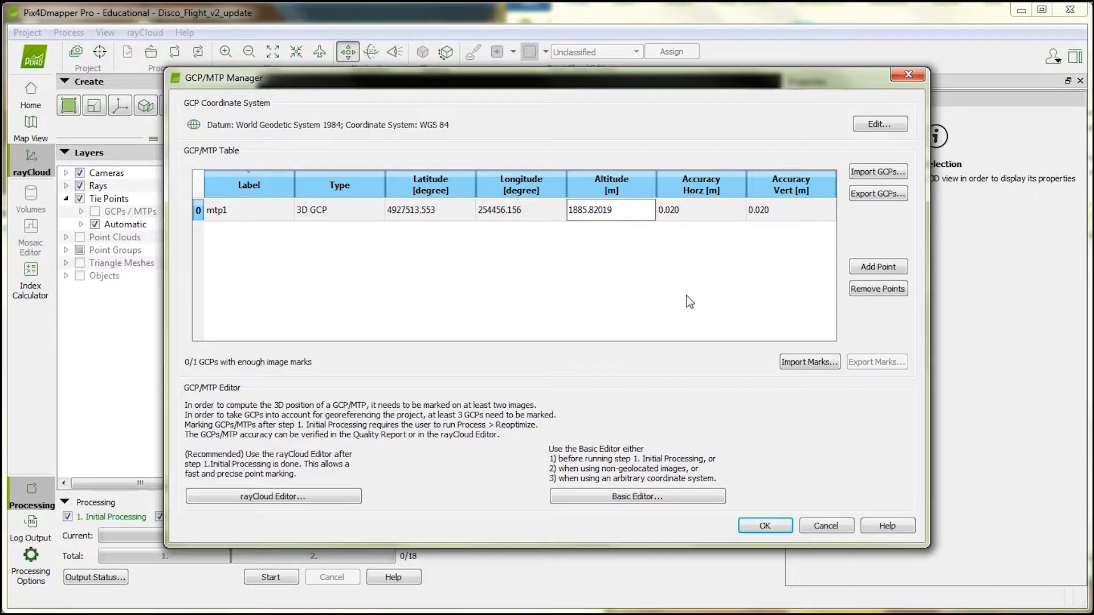
pyautogui.click(690, 302)
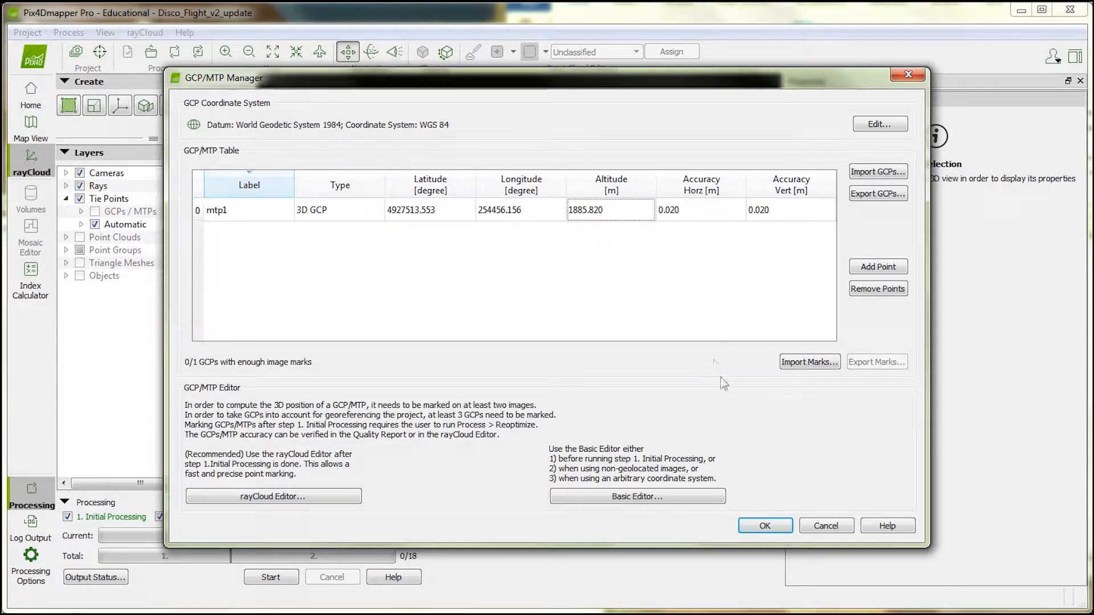
pyautogui.click(752, 524)
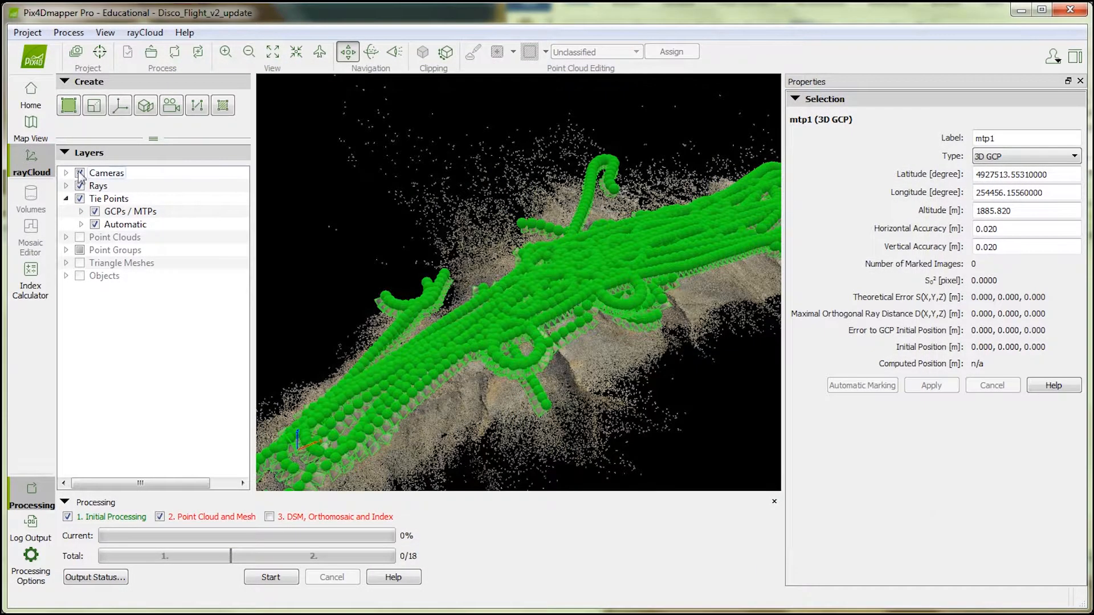
# Hide the Cameras layer in the rayCloud and bring the drainage junction of the point cloud into close view.
pyautogui.click(80, 173)
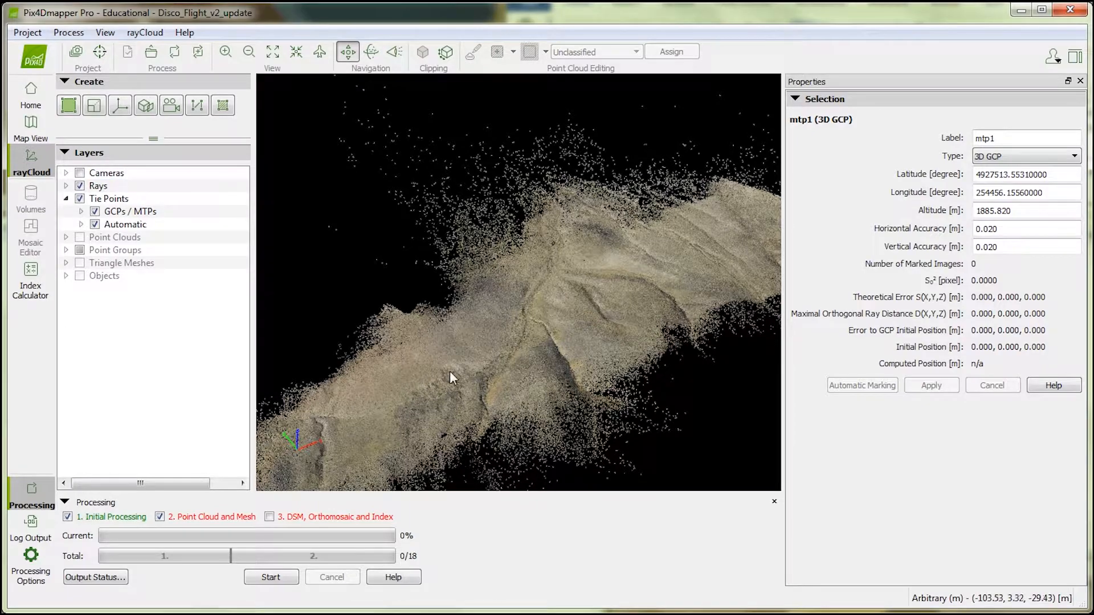
pyautogui.moveTo(439, 383); pyautogui.dragTo(473, 345)
pyautogui.moveTo(385, 381); pyautogui.dragTo(457, 383)
pyautogui.scroll(3, 445, 406)
pyautogui.scroll(1, 443, 402)
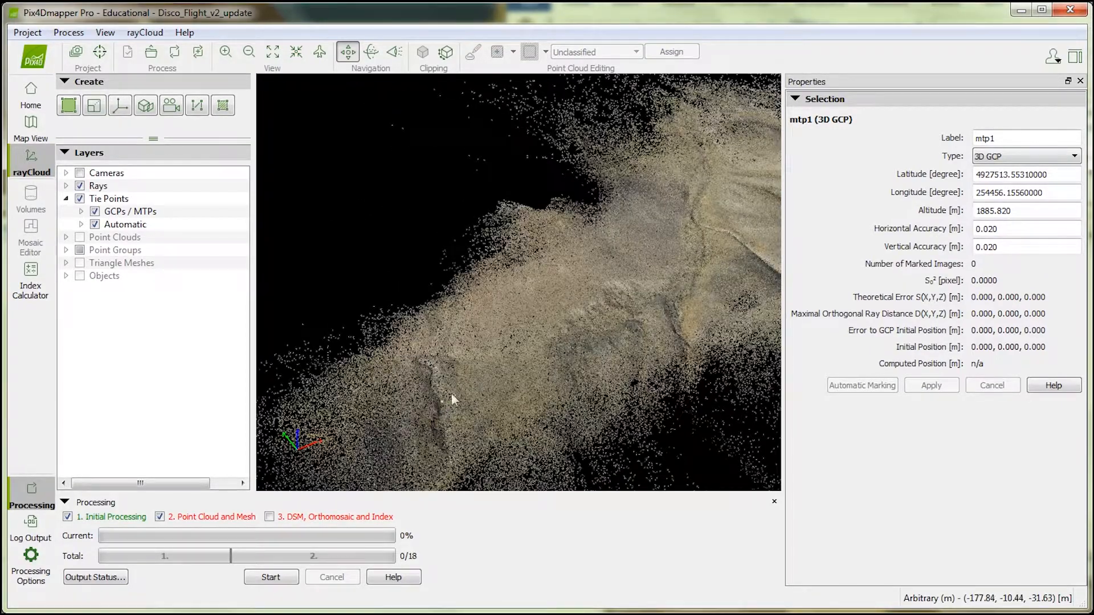
pyautogui.moveTo(559, 365); pyautogui.dragTo(359, 467)
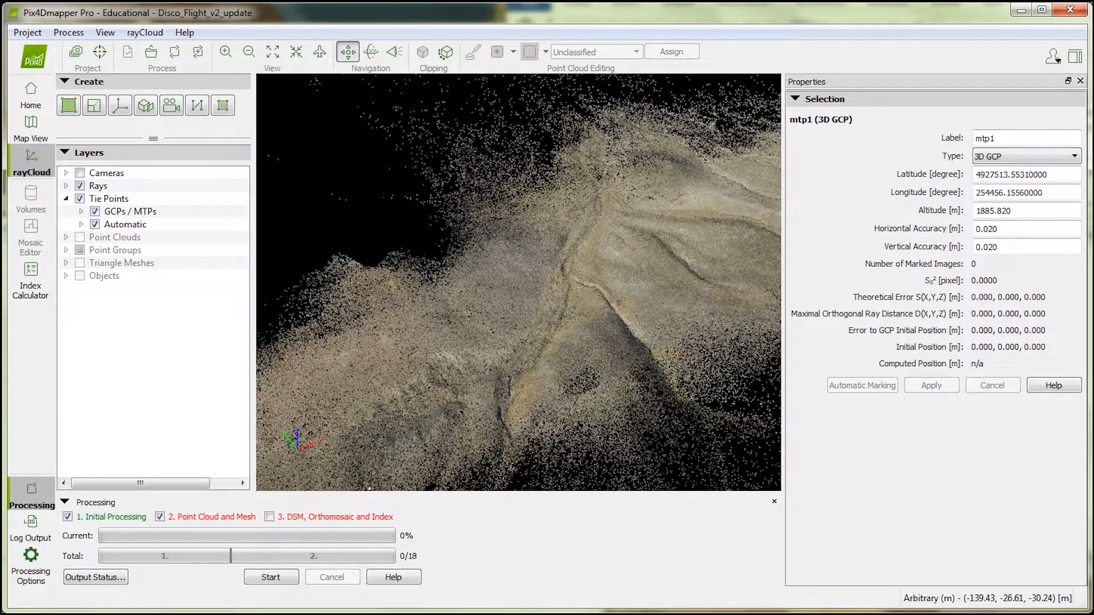
# Check the highlighted GCP's location in ArcMap, return to Pix4Dmapper, and select an automatic tie point at the drainage junction.
pyautogui.hotkey('alt', 'Tab')
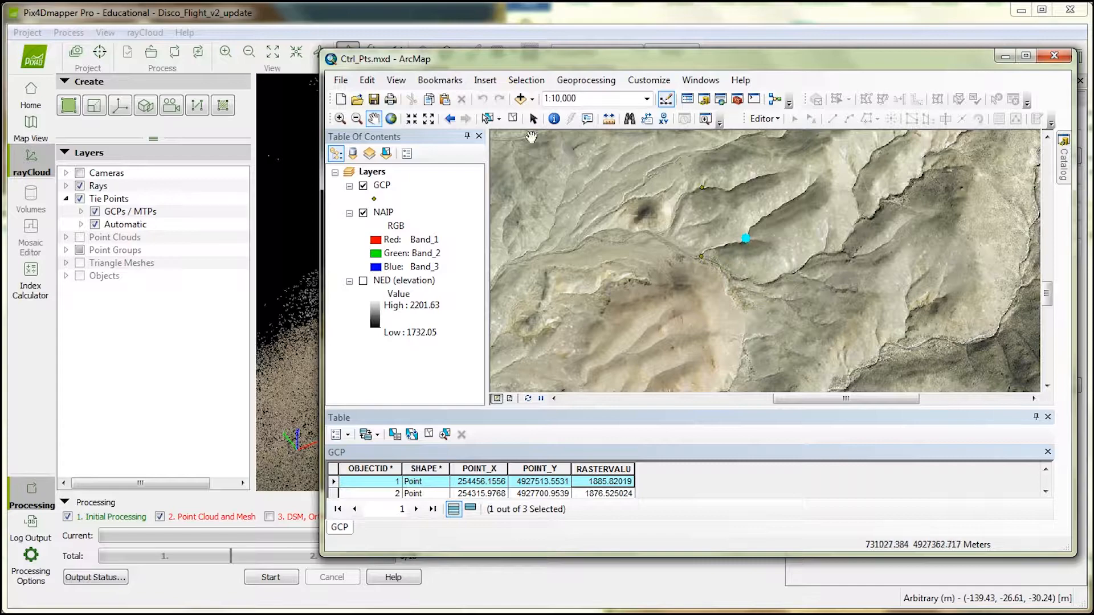
pyautogui.click(426, 17)
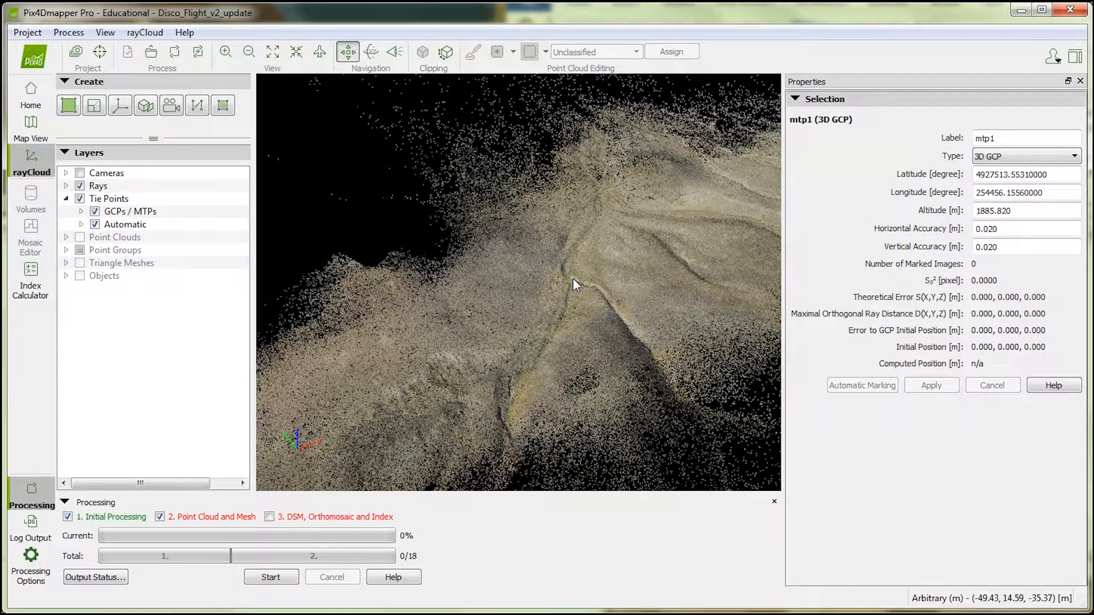
pyautogui.scroll(3, 573, 278)
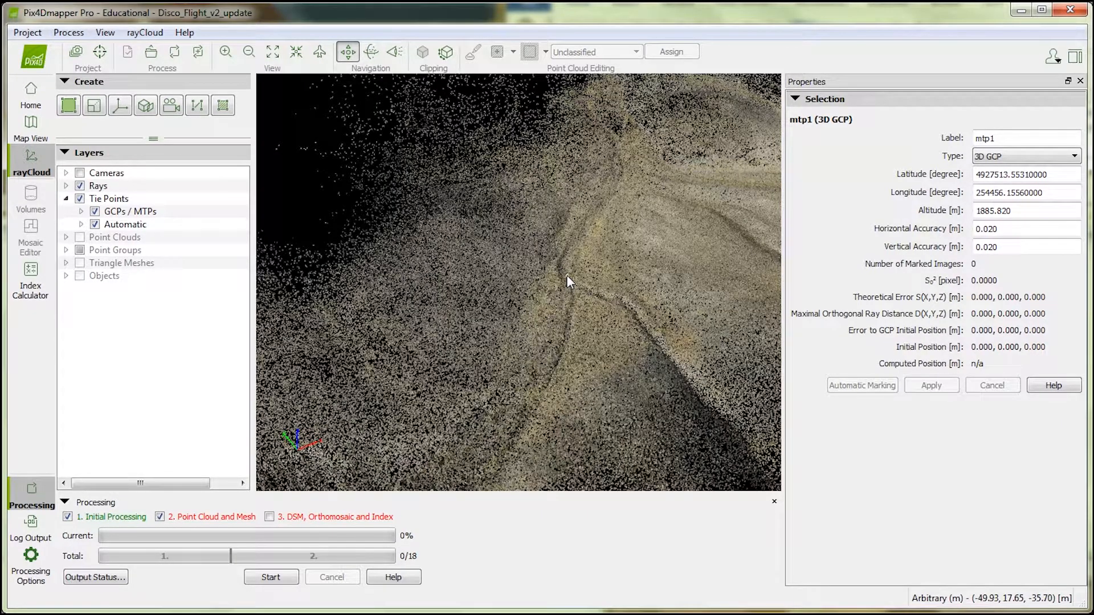
pyautogui.click(566, 274)
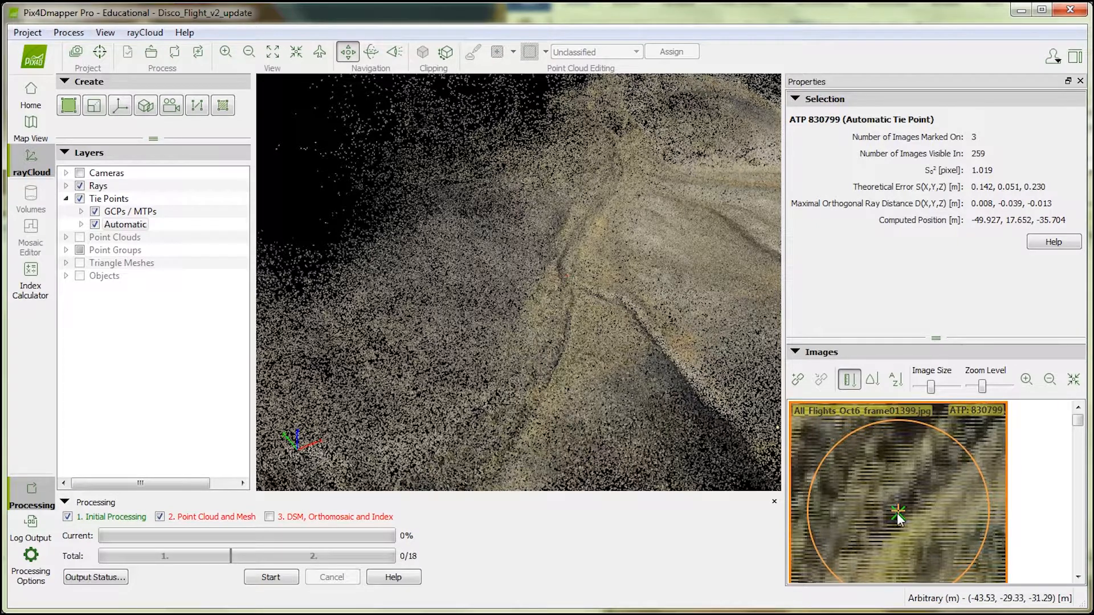
# Examine the terrain around the selected tie point in its source images, including All_Flights_Oct6_frame01399.jpg and All_Flights_Oct6_frame01398.jpg.
pyautogui.scroll(-5, 897, 513)
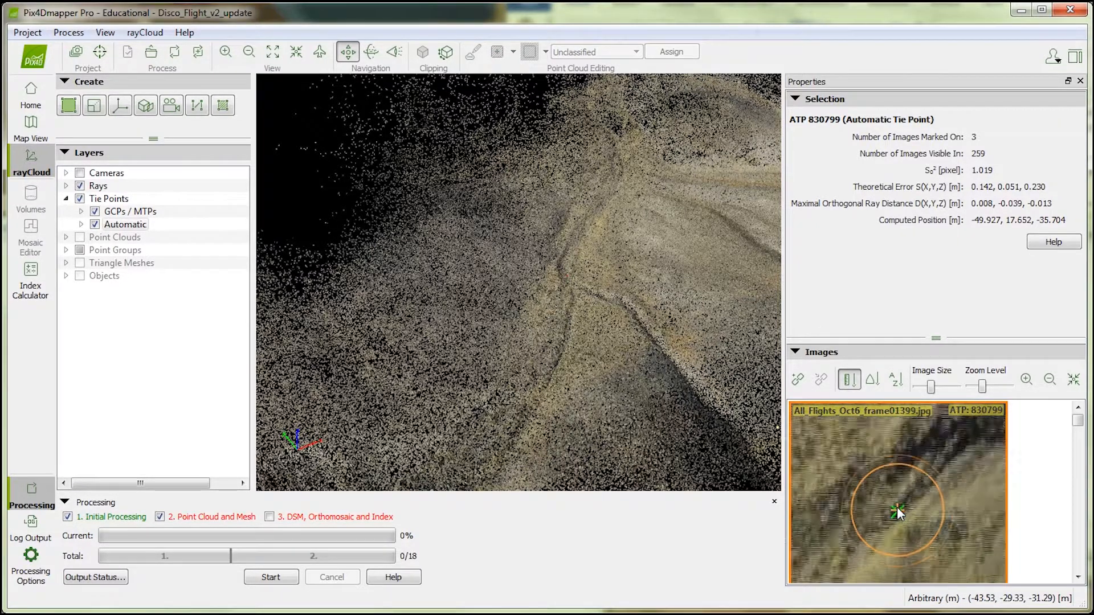
pyautogui.scroll(-2, 905, 503)
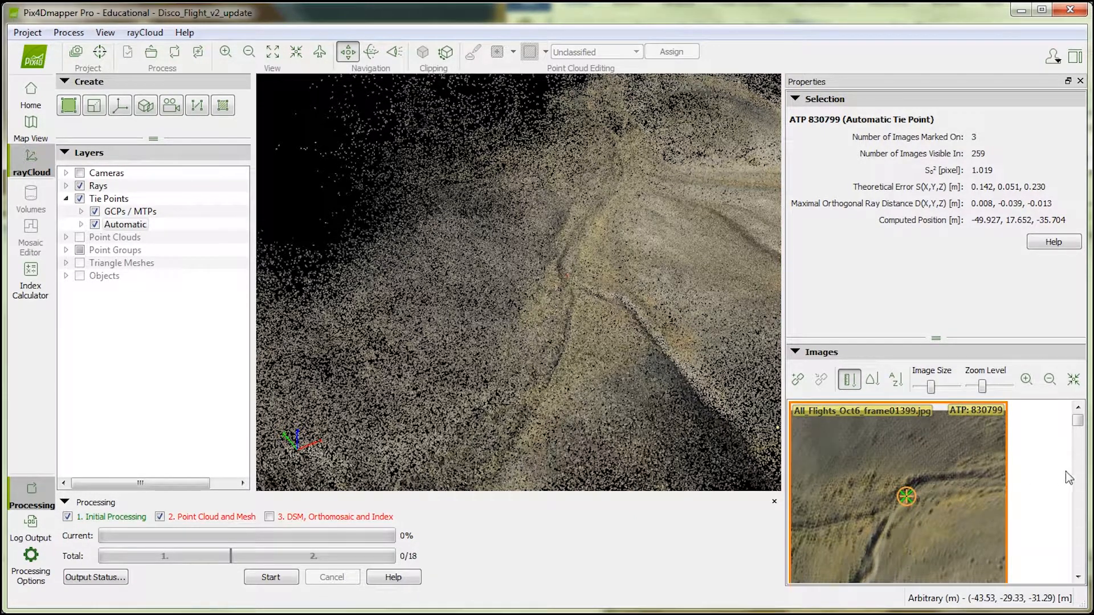
pyautogui.click(1077, 576)
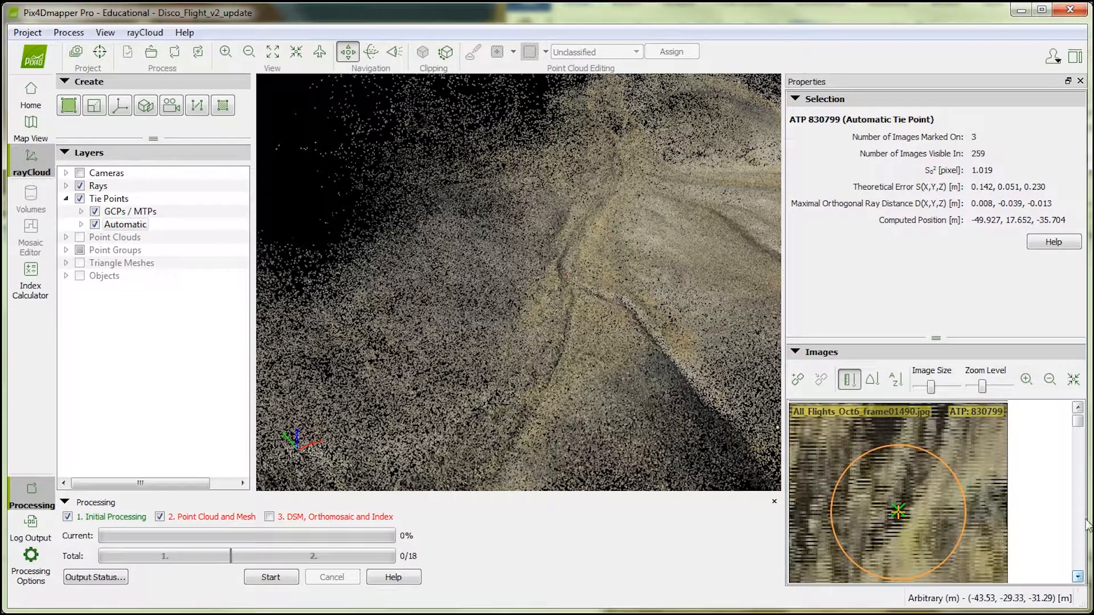
pyautogui.click(1078, 577)
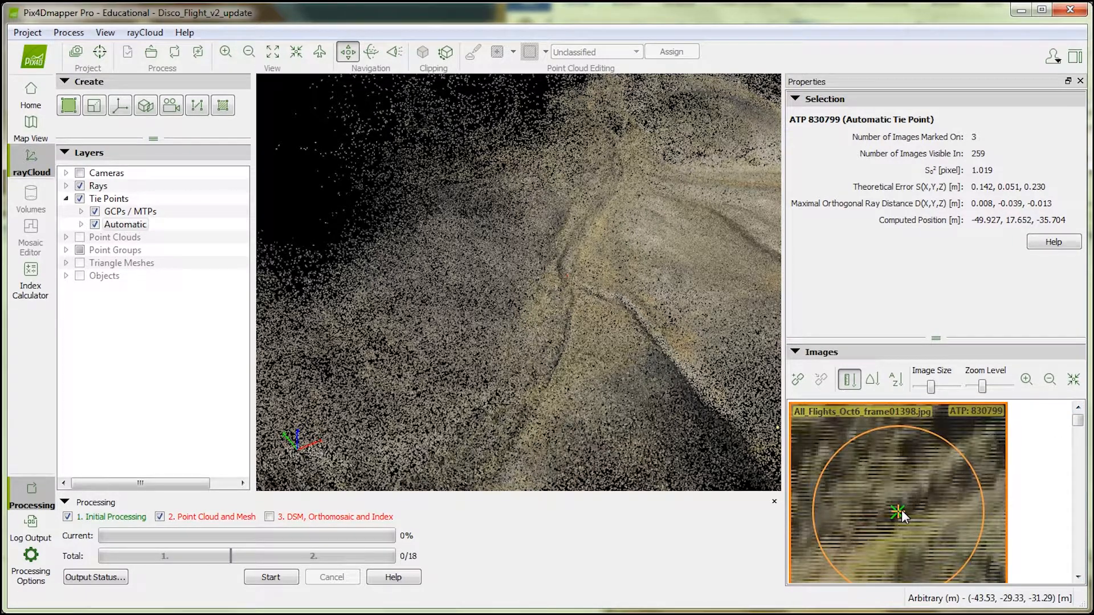
pyautogui.scroll(-4, 900, 511)
pyautogui.scroll(-1, 899, 491)
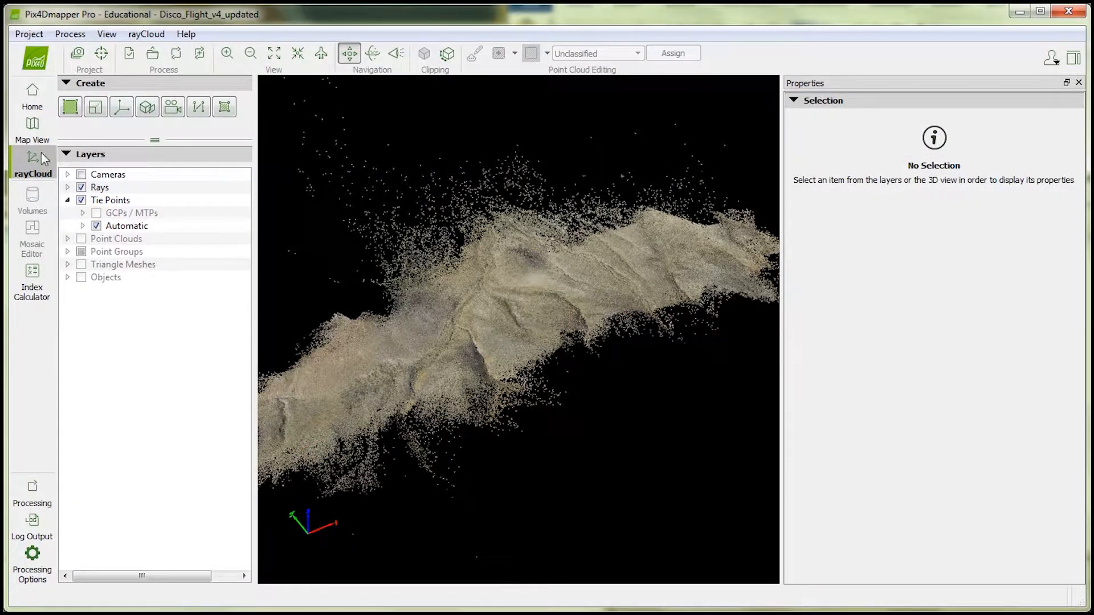
# Show the processing controls of the Disco_Flight_v4_updated project and enable Initial Processing alongside Point Cloud and Mesh and DSM, Orthomosaic and Index.
pyautogui.click(43, 502)
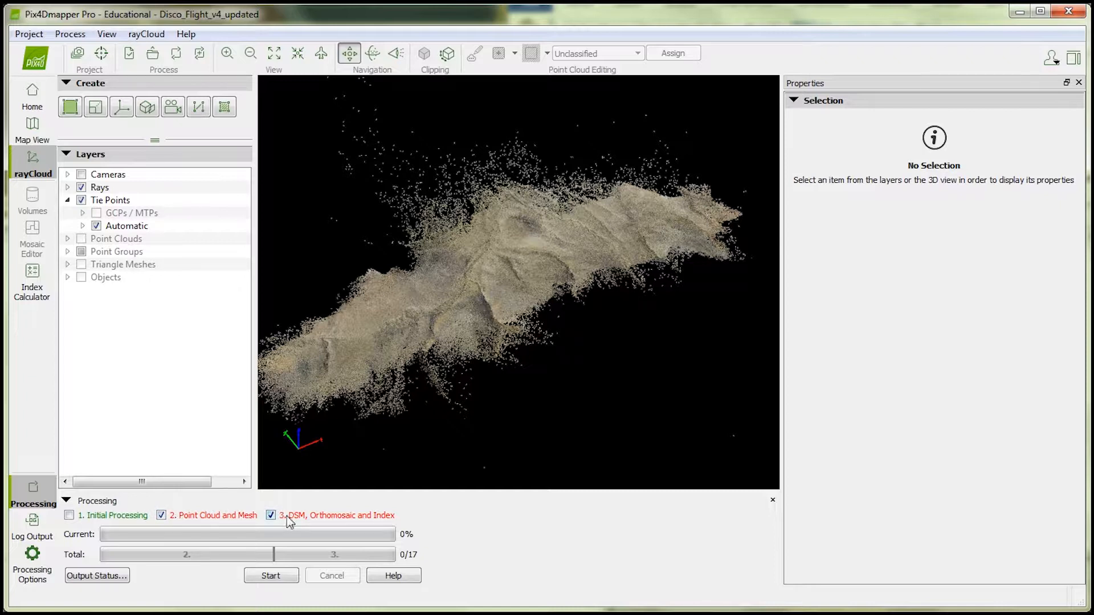
pyautogui.click(70, 516)
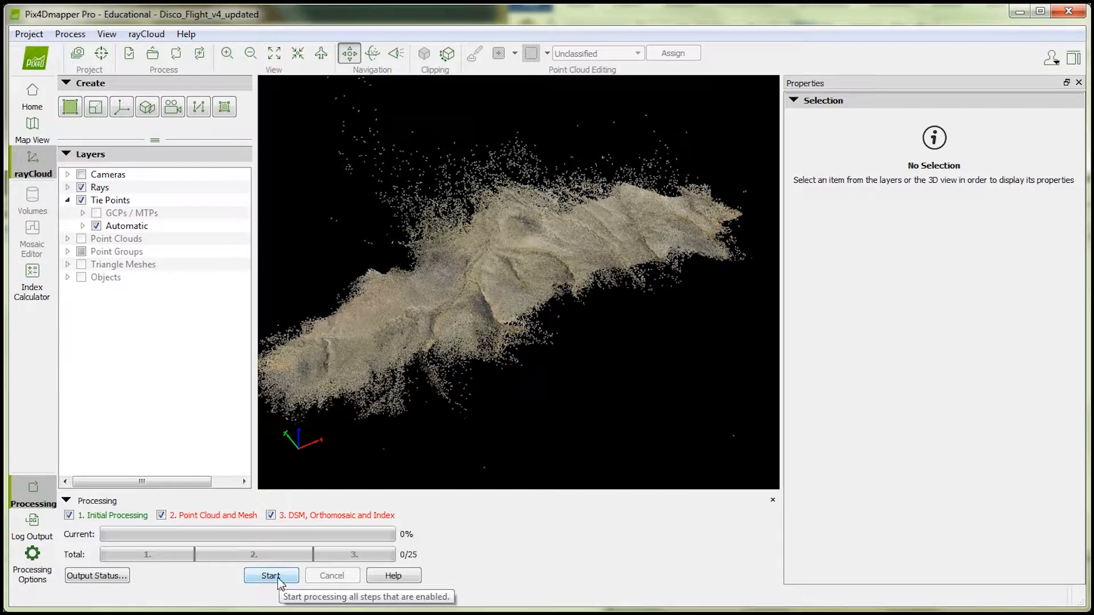
pyautogui.click(32, 126)
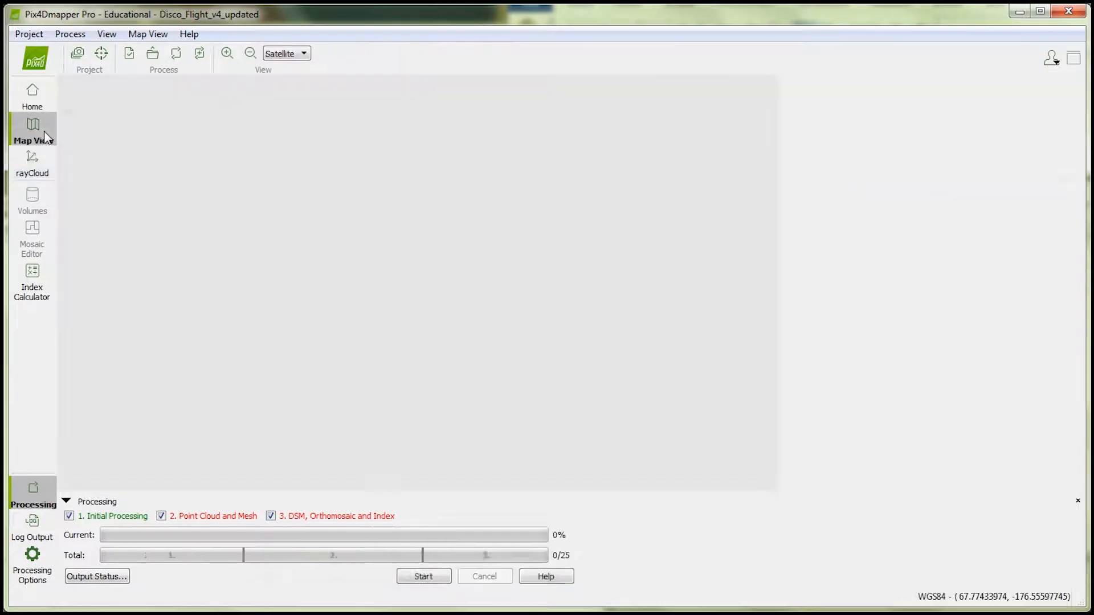
pyautogui.click(33, 161)
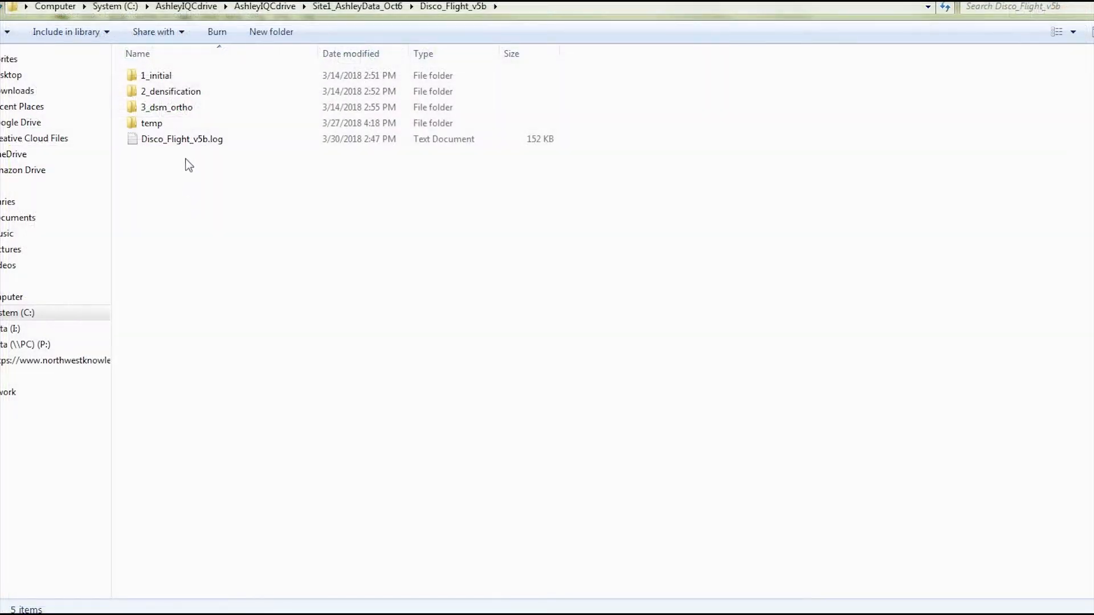
# In the Disco_Flight_v5b project folder, open the quality report Disco_Flight_v5b_report.pdf from the report subfolder of 1_initial.
pyautogui.doubleClick(169, 77)
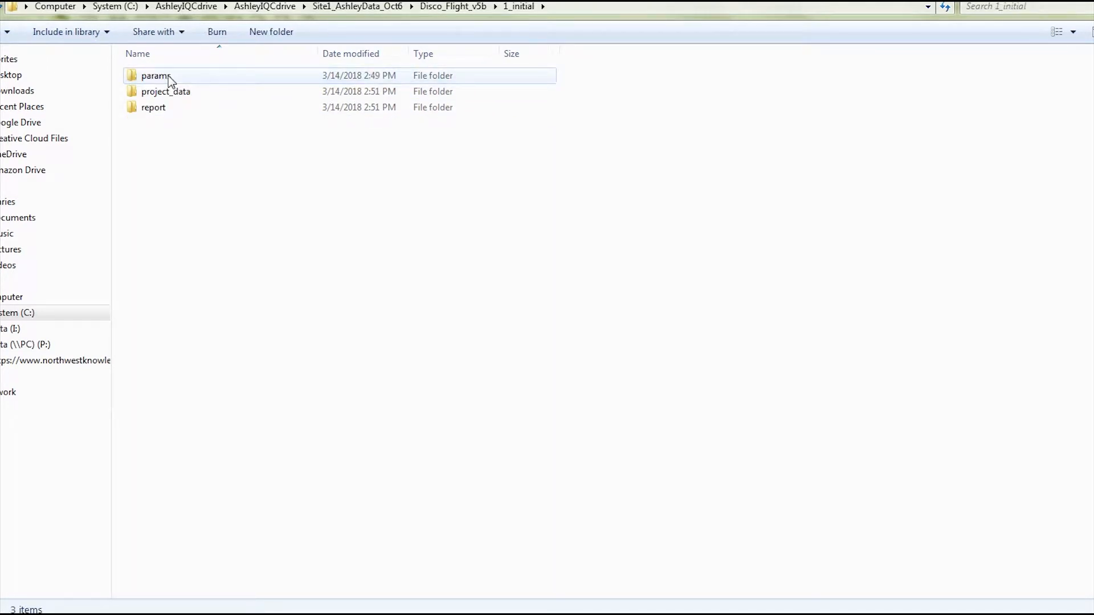
pyautogui.doubleClick(166, 109)
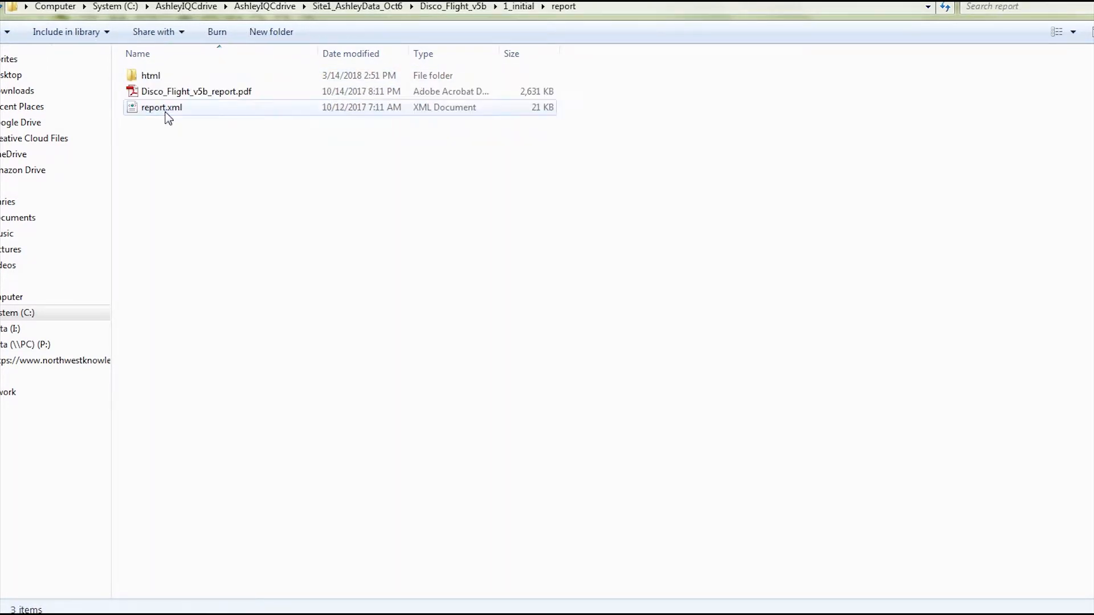
pyautogui.doubleClick(183, 92)
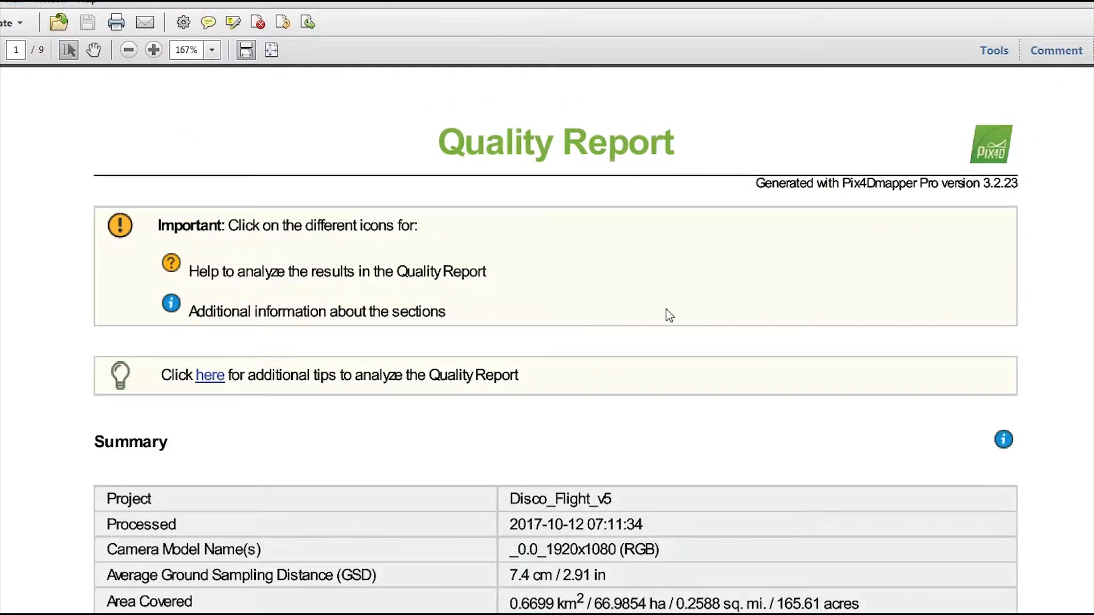
# Review the quality report's Summary and Quality Check tables, highlighting the georeferencing result and the number of calibrated images.
pyautogui.scroll(-4, 668, 314)
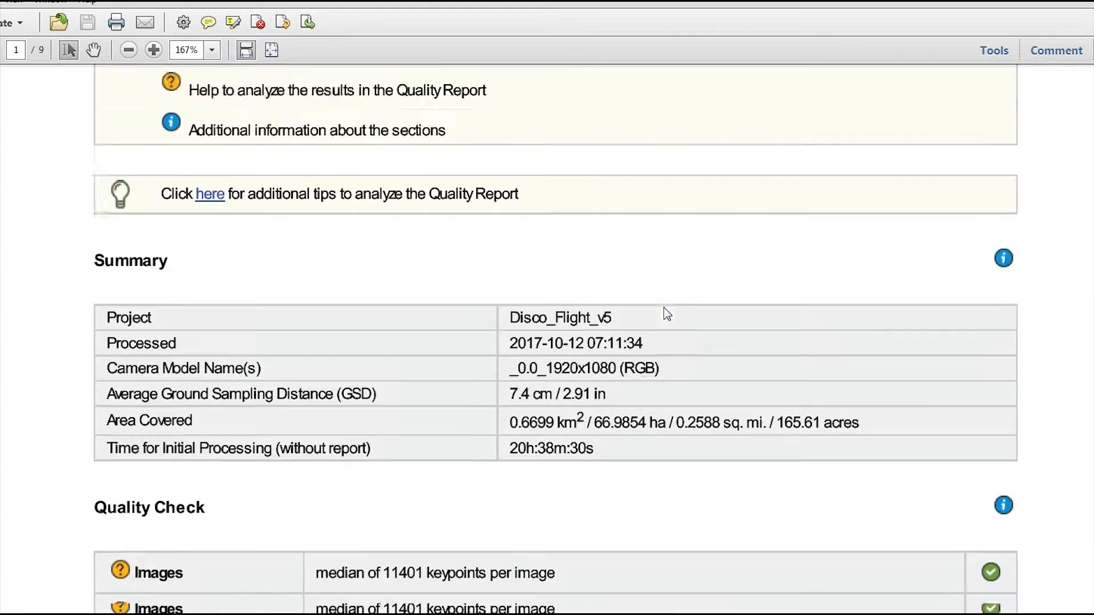
pyautogui.scroll(-3, 665, 308)
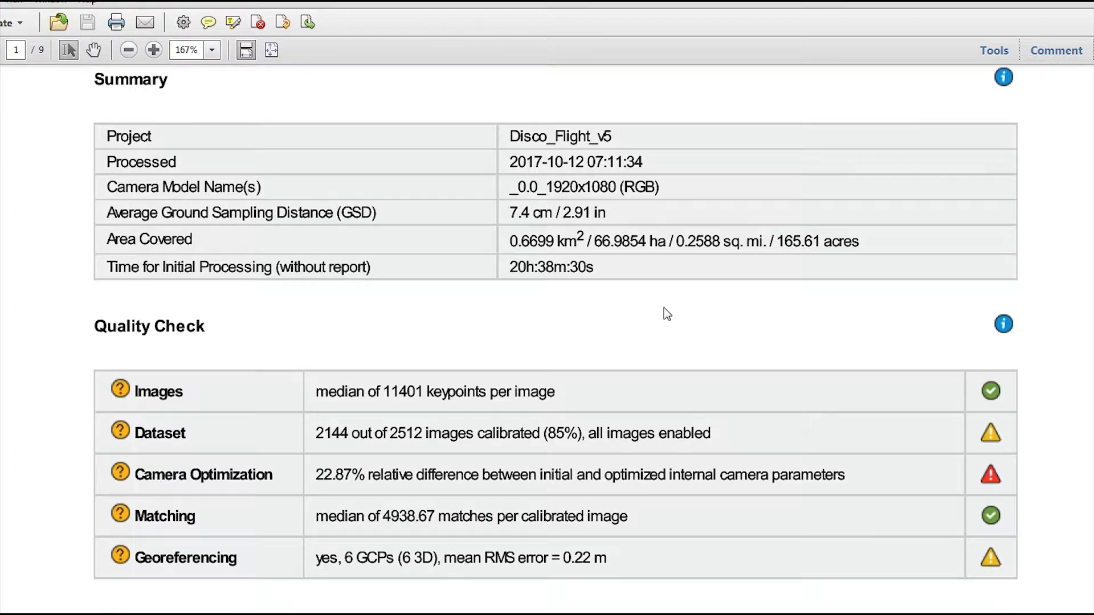
pyautogui.scroll(-2, 664, 309)
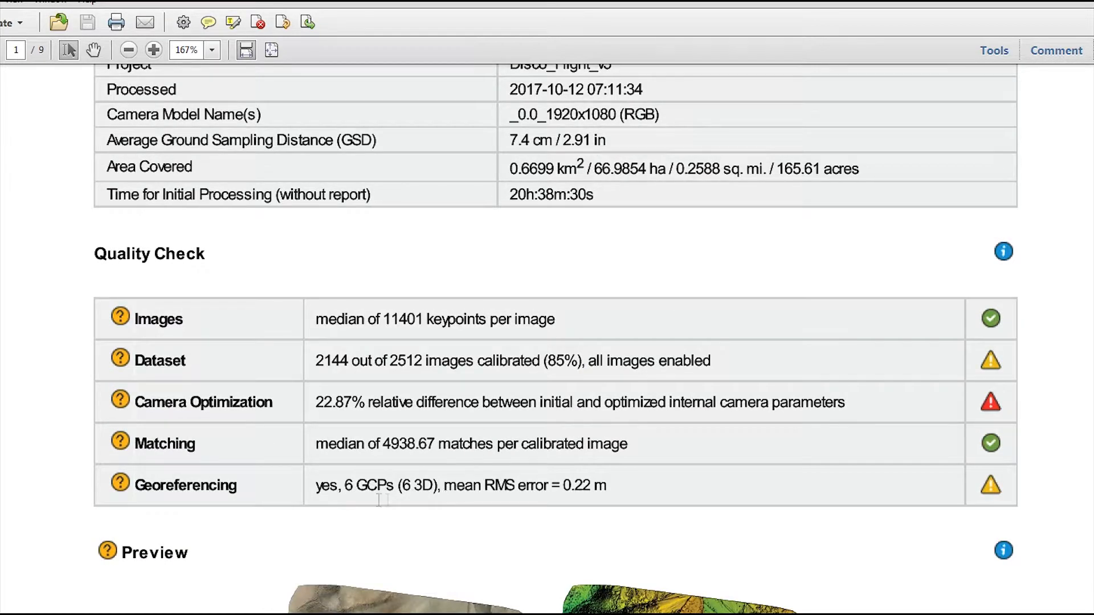
pyautogui.moveTo(328, 485); pyautogui.dragTo(603, 498)
pyautogui.click(602, 512)
pyautogui.moveTo(314, 358); pyautogui.dragTo(690, 355)
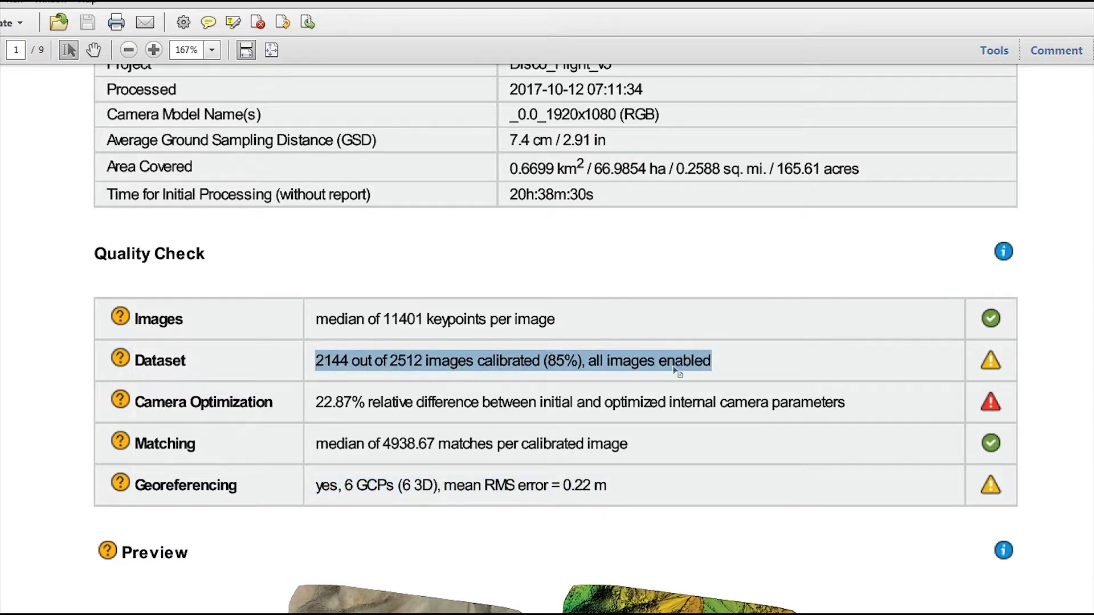
pyautogui.click(496, 519)
# Examine the Preview section's orthomosaic and sparse digital surface model for gaps and poorly reconstructed areas.
pyautogui.scroll(-3, 497, 519)
pyautogui.scroll(1, 503, 508)
pyautogui.scroll(-4, 503, 508)
pyautogui.scroll(-3, 503, 509)
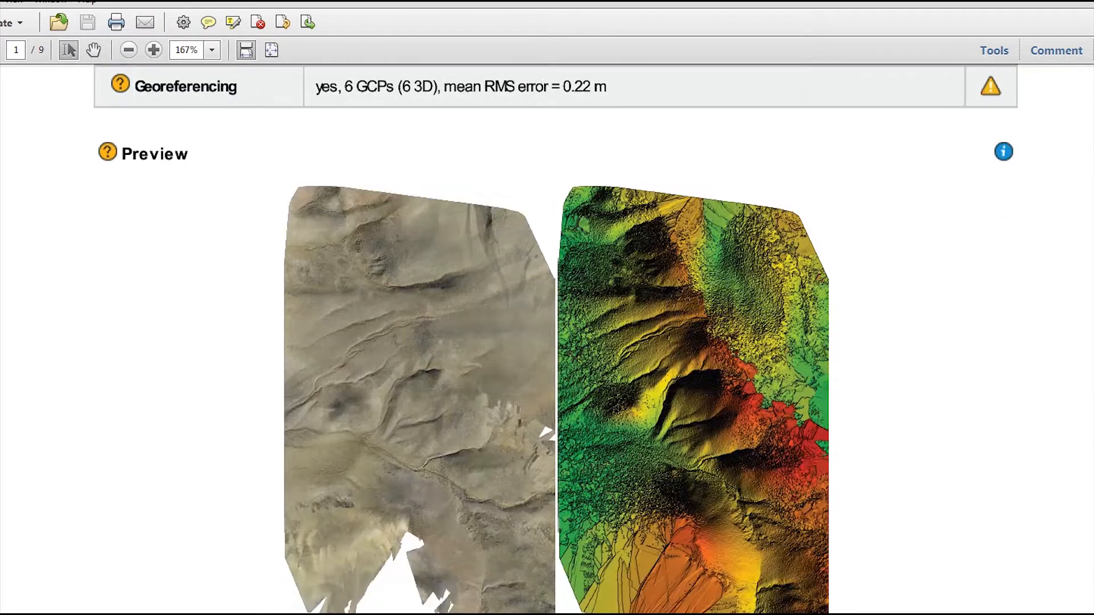
pyautogui.scroll(-1, 504, 508)
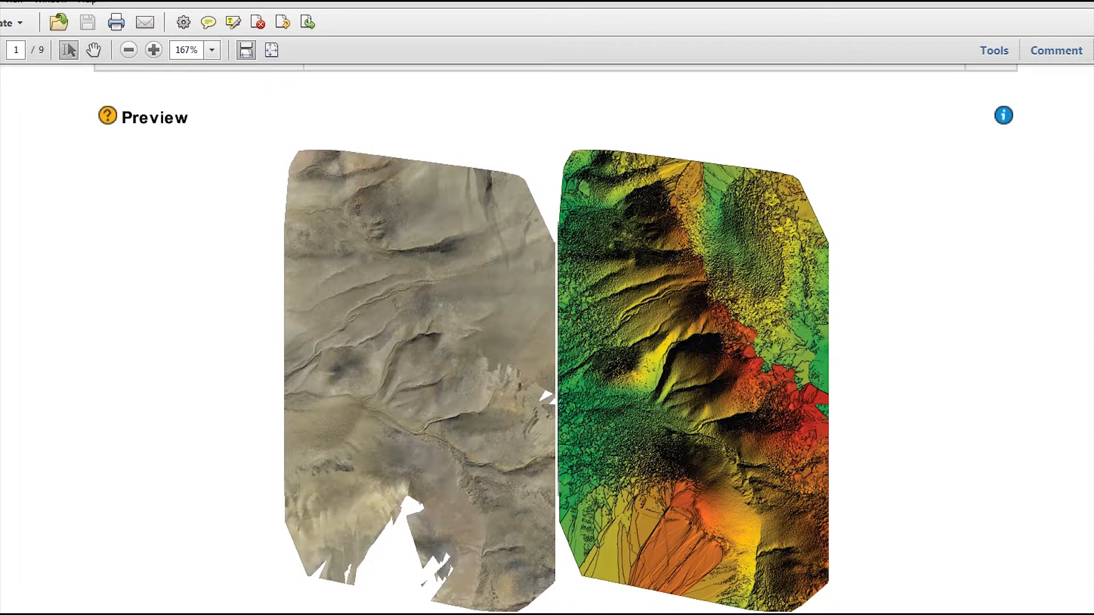
pyautogui.scroll(-6, 1030, 410)
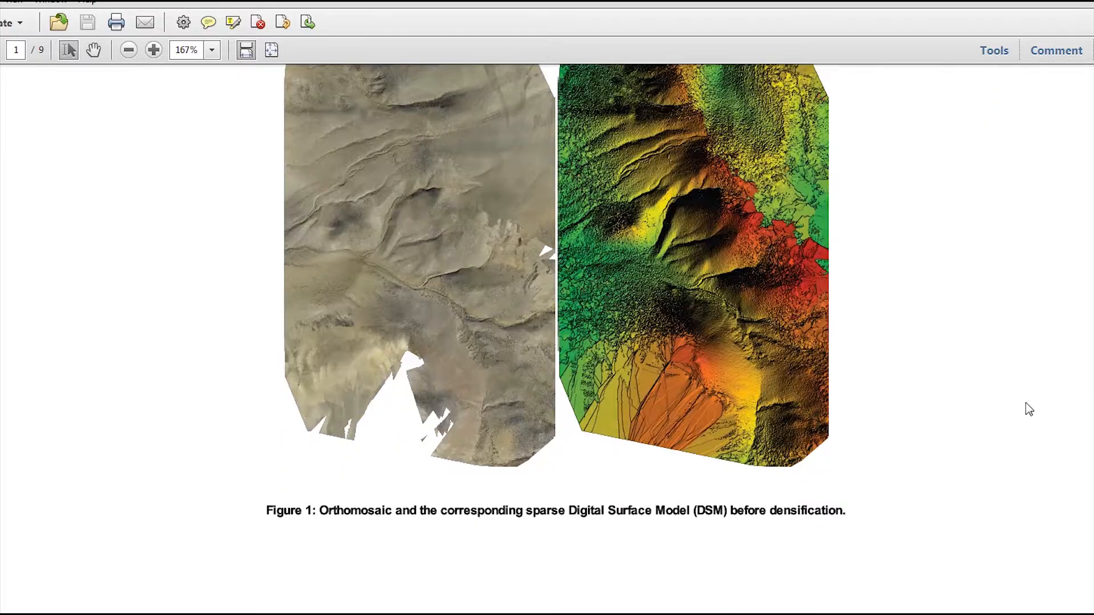
# Look through the Calibration Details section, including the plots of computed image, GCP and manual tie point positions.
pyautogui.scroll(-10, 1023, 404)
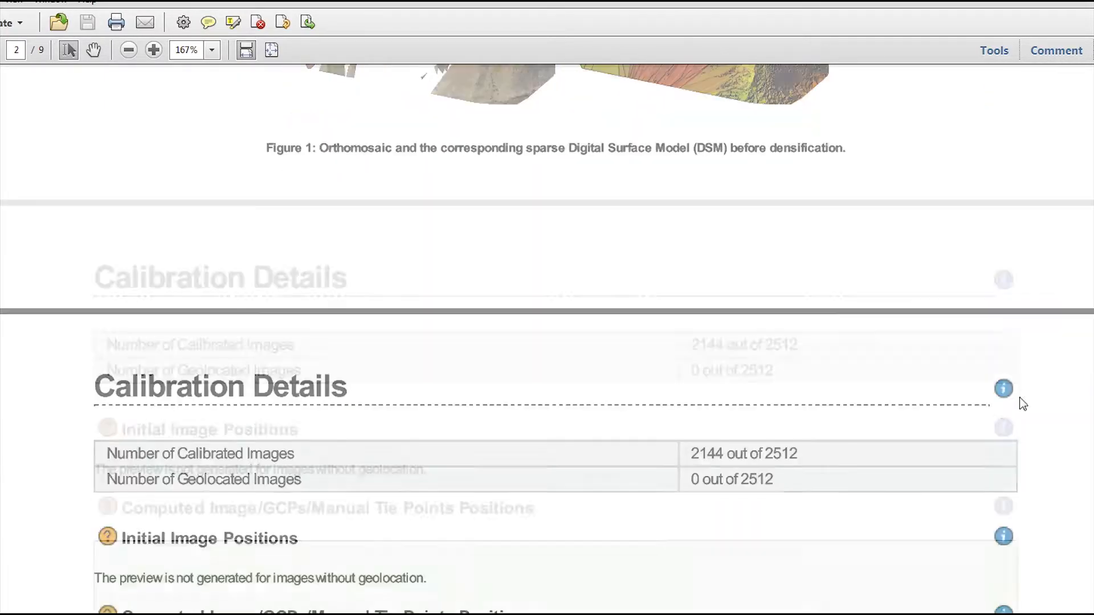
pyautogui.scroll(-10, 1019, 397)
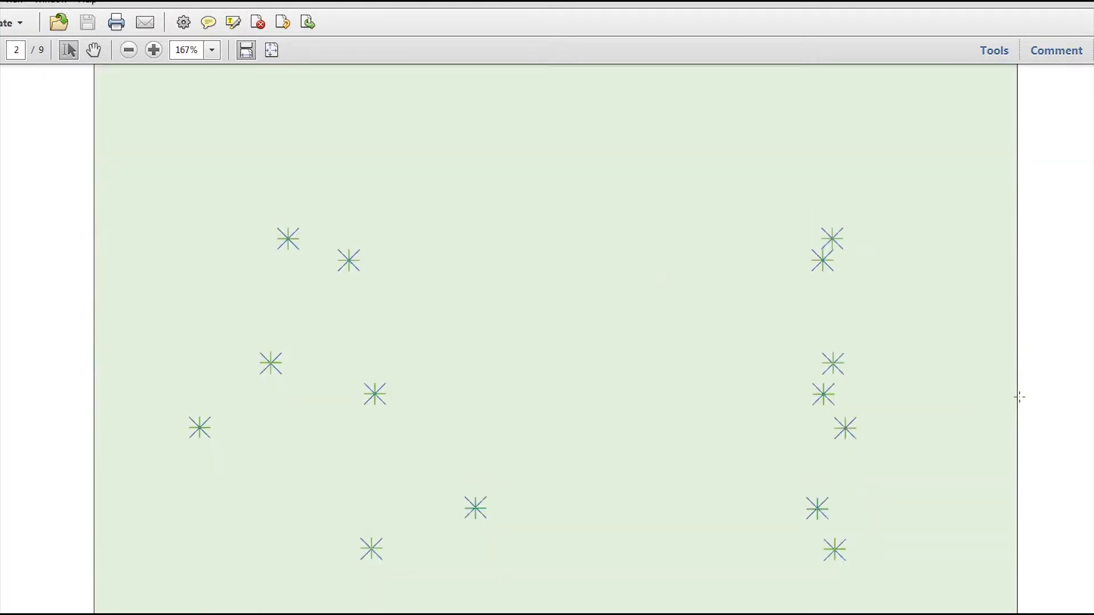
pyautogui.scroll(-10, 1016, 396)
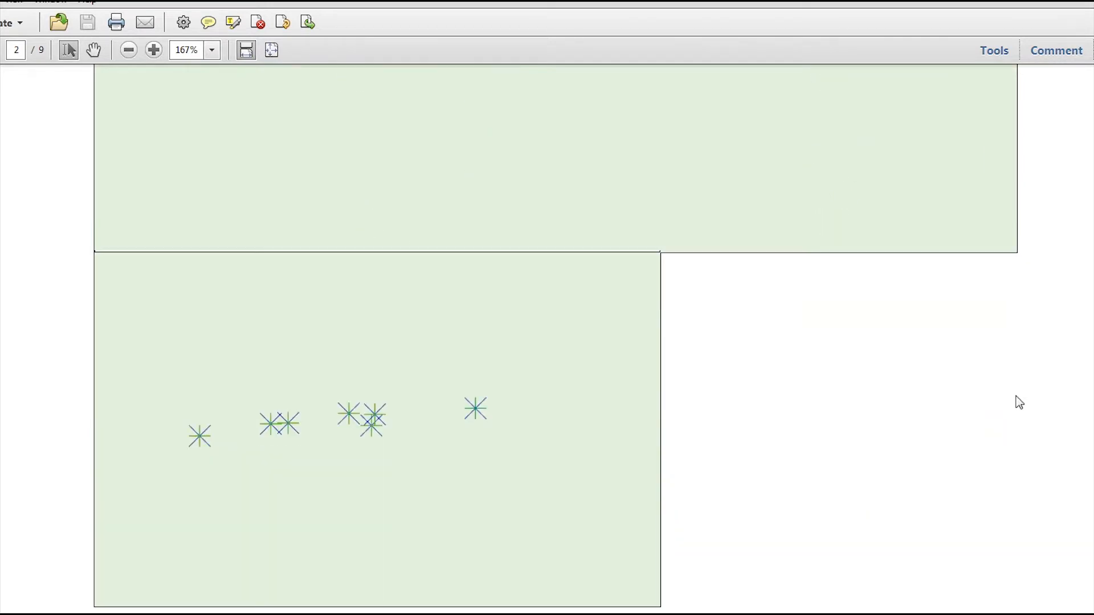
pyautogui.scroll(-5, 1019, 400)
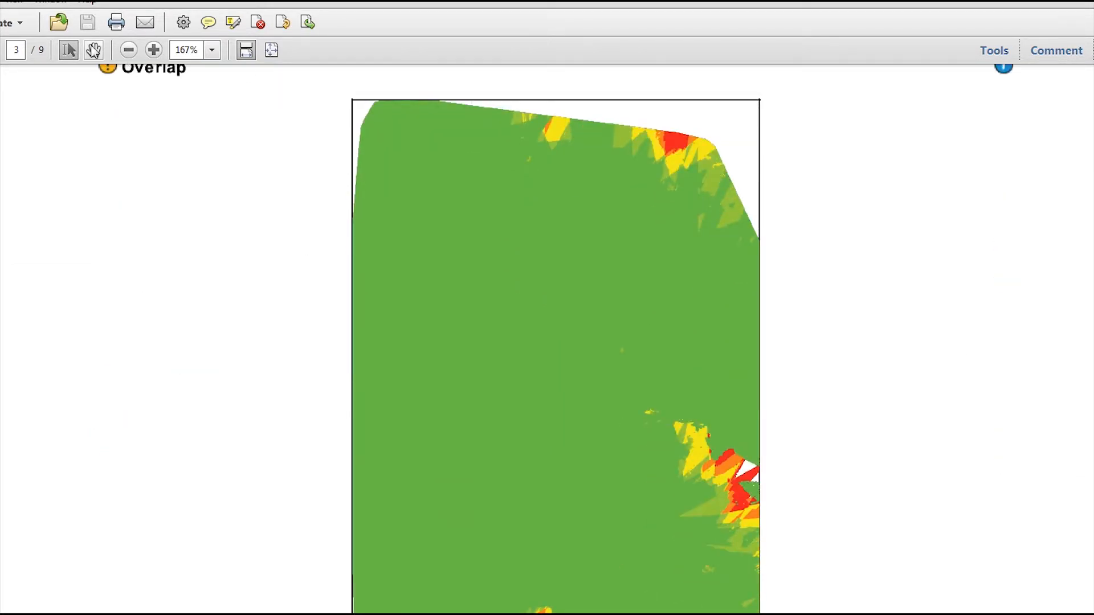
# Reduce the report's zoom to 100% and examine the whole image Overlap map together with its legend.
pyautogui.click(129, 50)
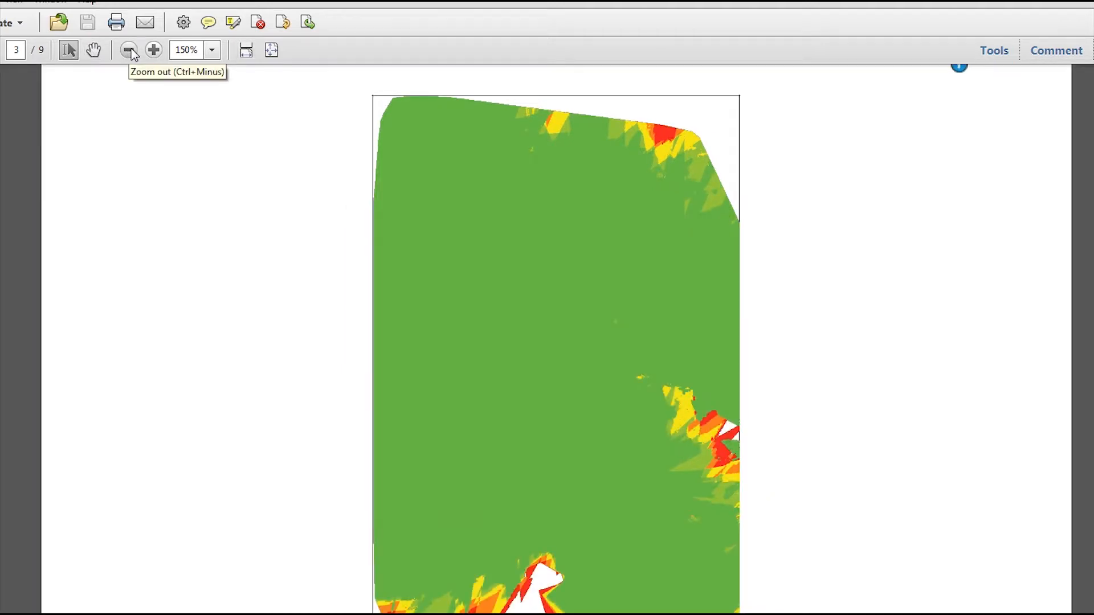
pyautogui.click(129, 50)
pyautogui.scroll(-2, 233, 360)
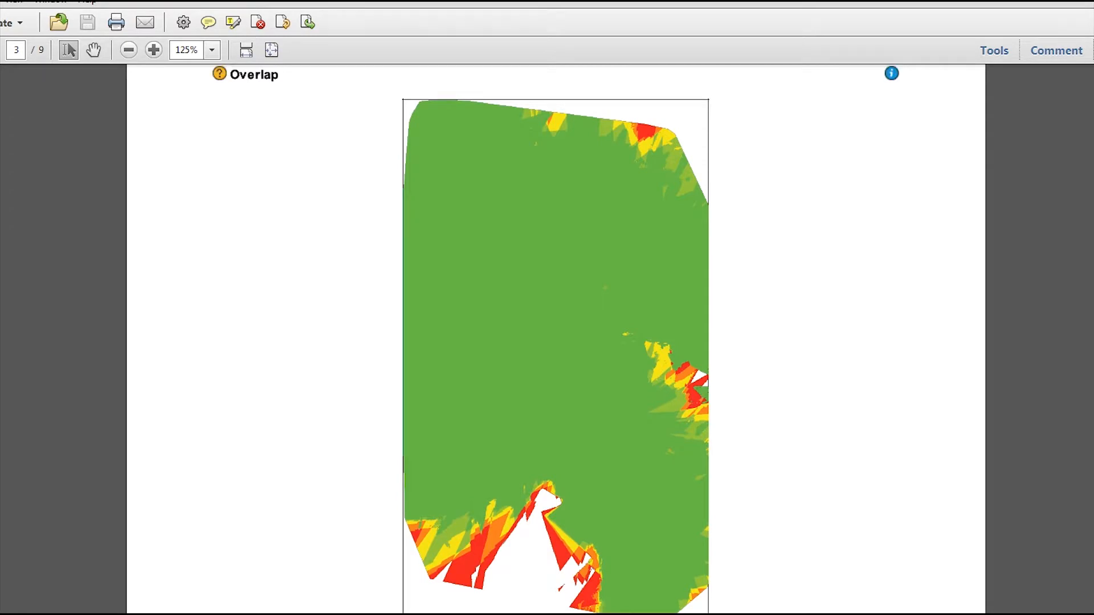
pyautogui.scroll(-3, 556, 339)
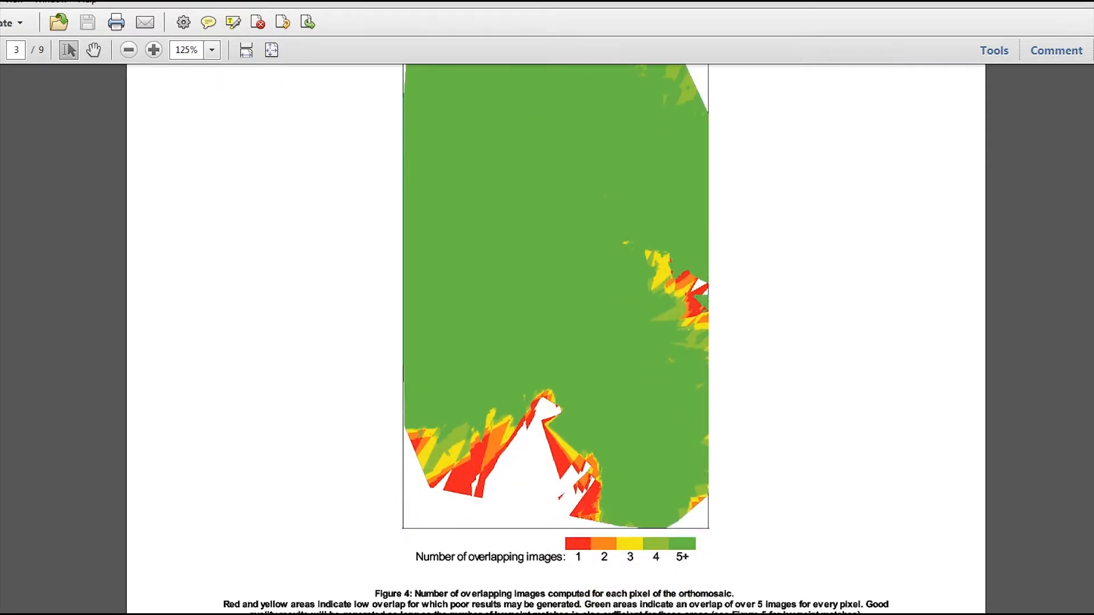
pyautogui.click(130, 50)
pyautogui.scroll(3, 214, 399)
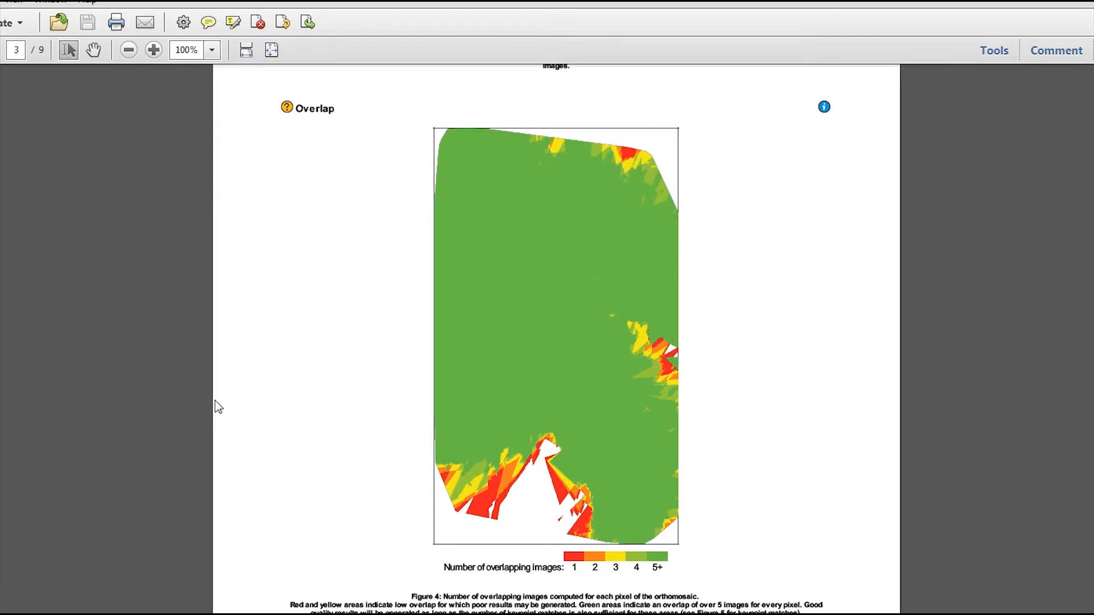
# Read through the Bundle Block Adjustment Details, internal camera parameters, 2D keypoints table and 3D points from 2D keypoint matches.
pyautogui.scroll(-5, 214, 400)
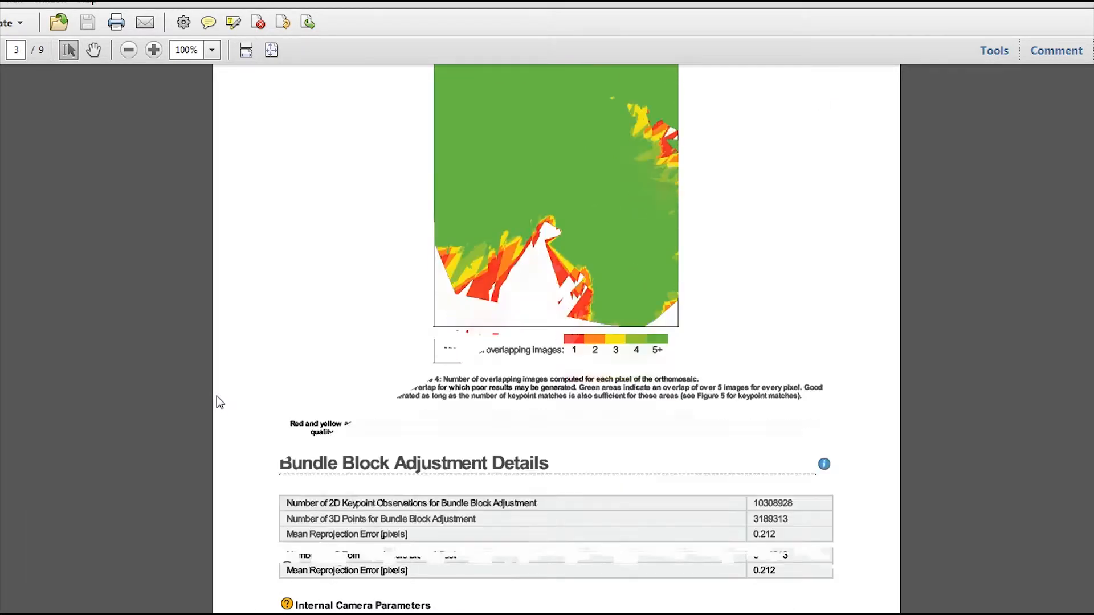
pyautogui.scroll(-3, 216, 397)
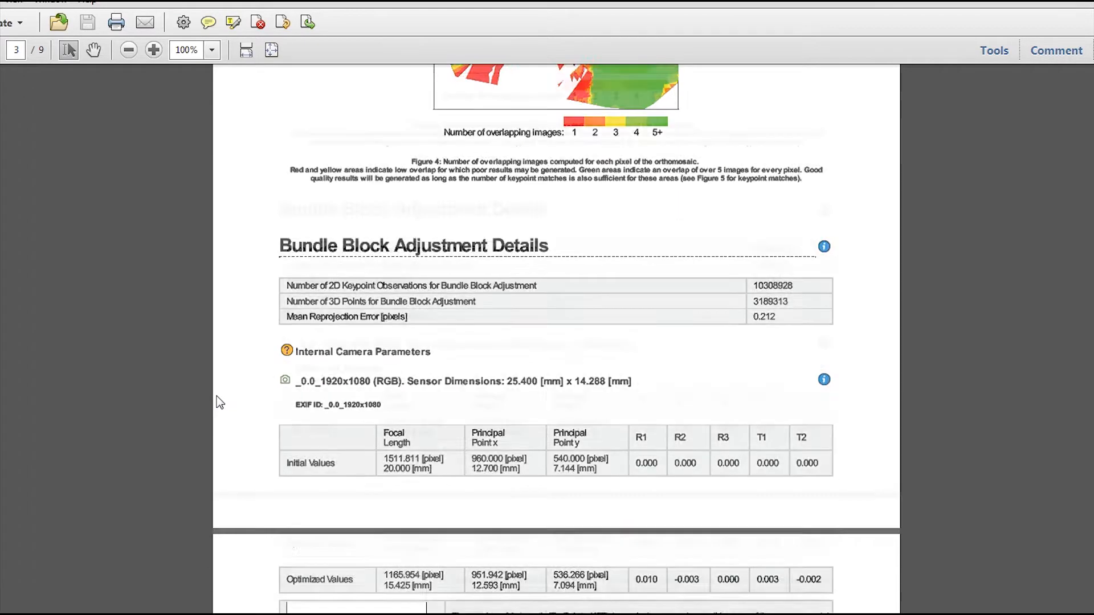
pyautogui.scroll(-10, 217, 396)
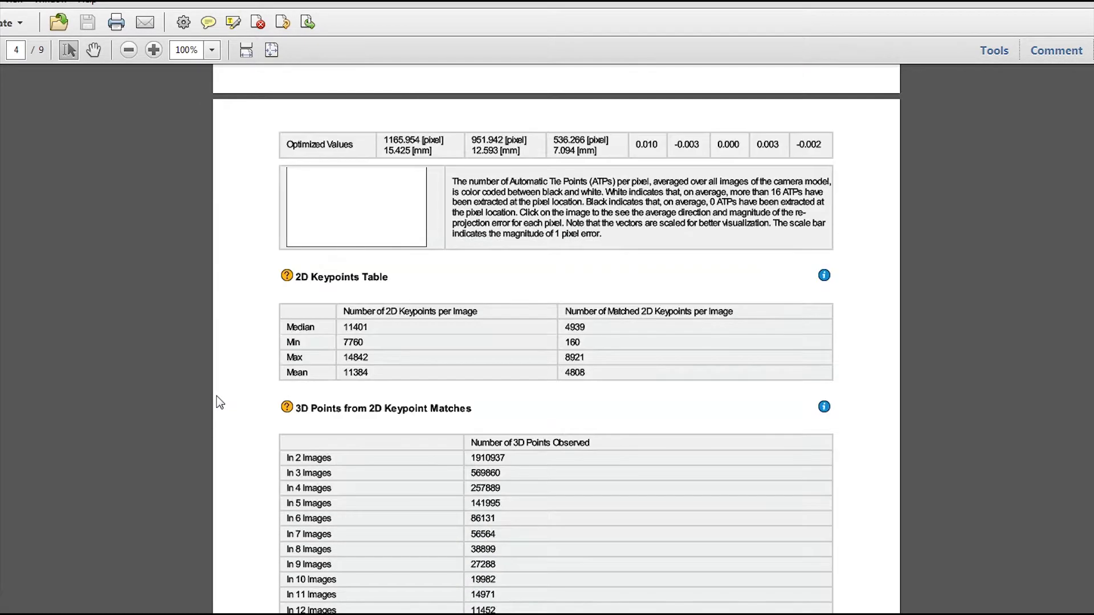
pyautogui.scroll(-6, 217, 395)
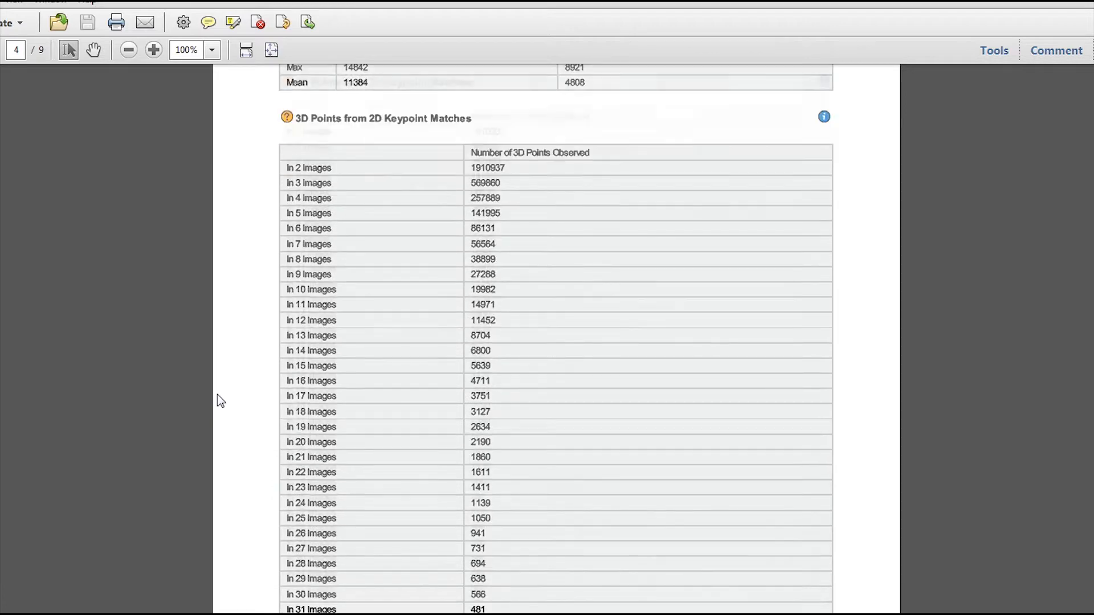
pyautogui.scroll(-19, 217, 394)
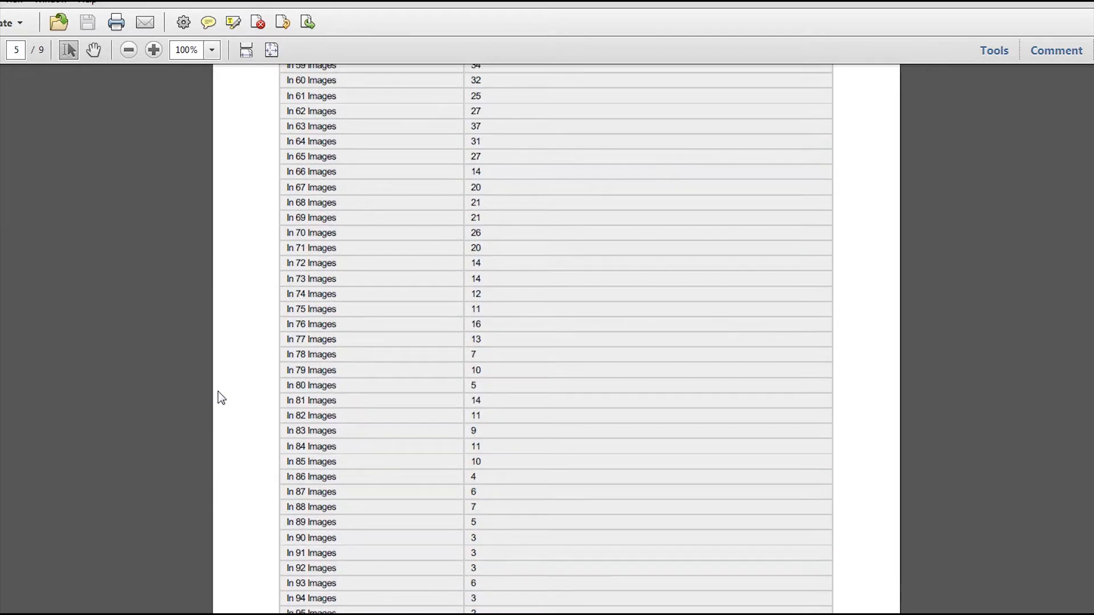
pyautogui.scroll(-15, 221, 396)
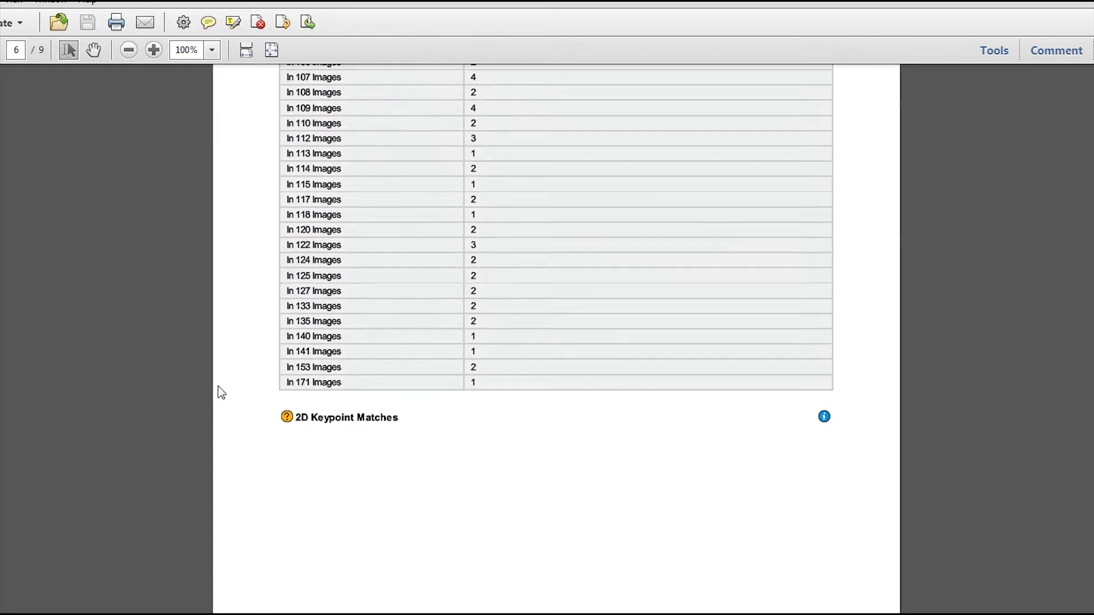
# Examine the 2D Keypoint Matches figure, checking the flight lines and the strength of the links between matched images.
pyautogui.scroll(-14, 222, 392)
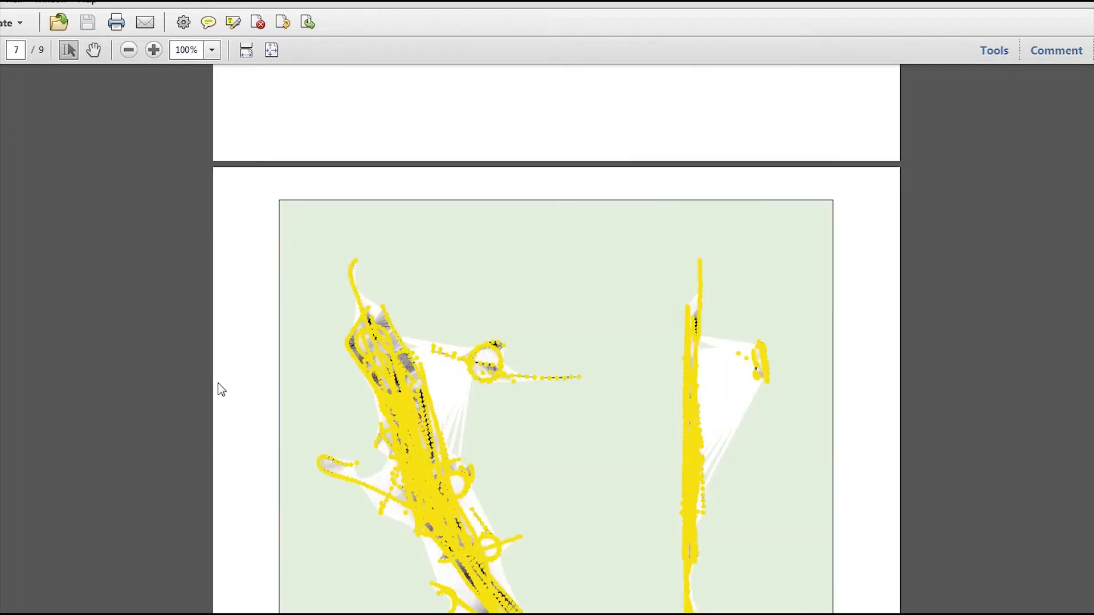
pyautogui.scroll(2, 222, 389)
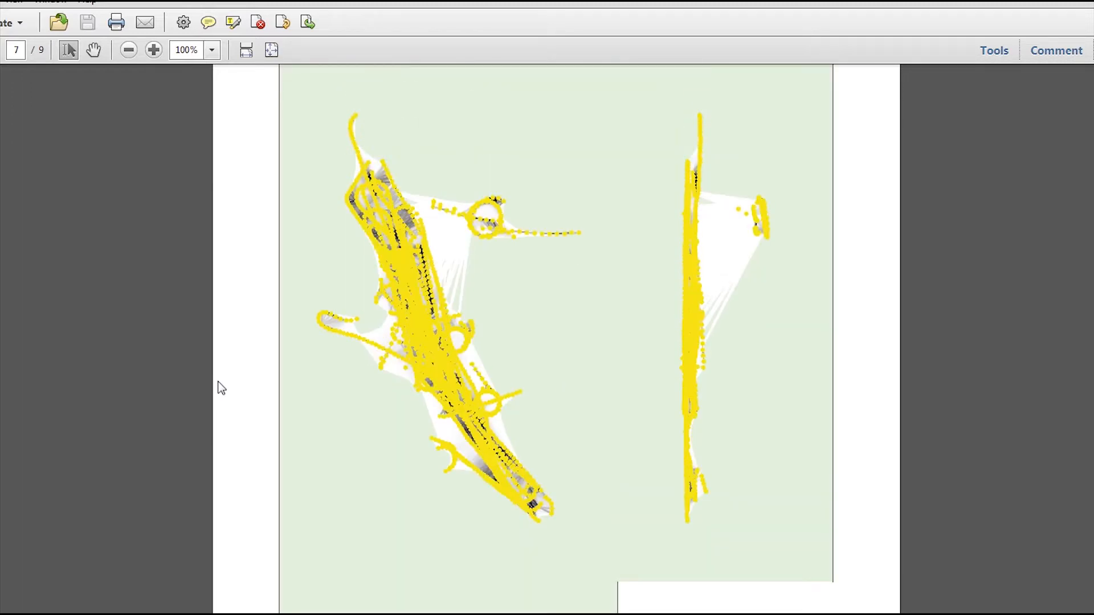
pyautogui.scroll(1, 221, 389)
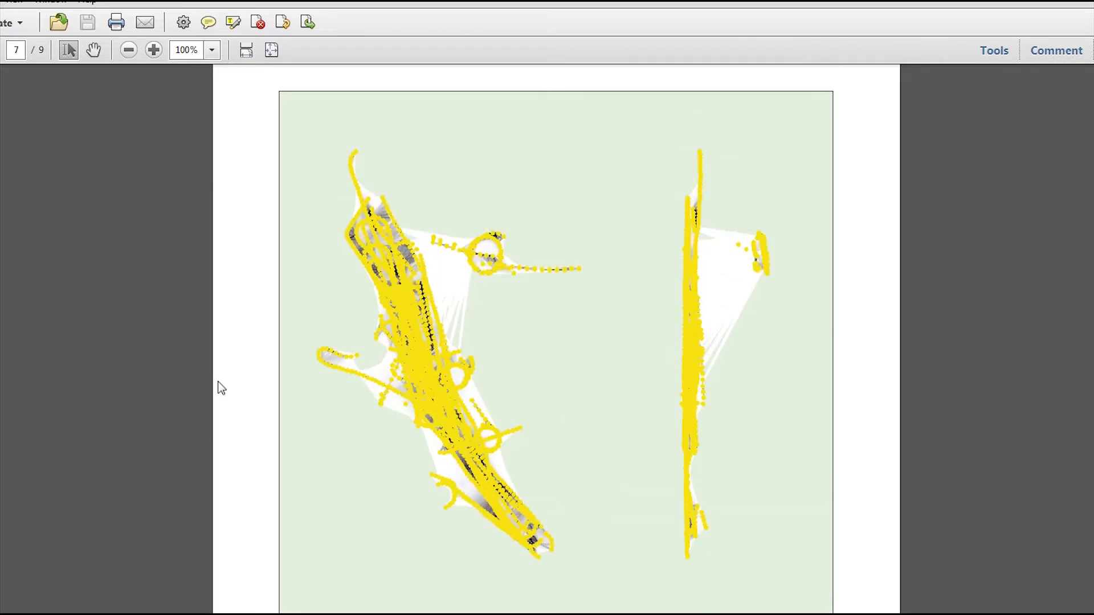
pyautogui.scroll(-7, 222, 389)
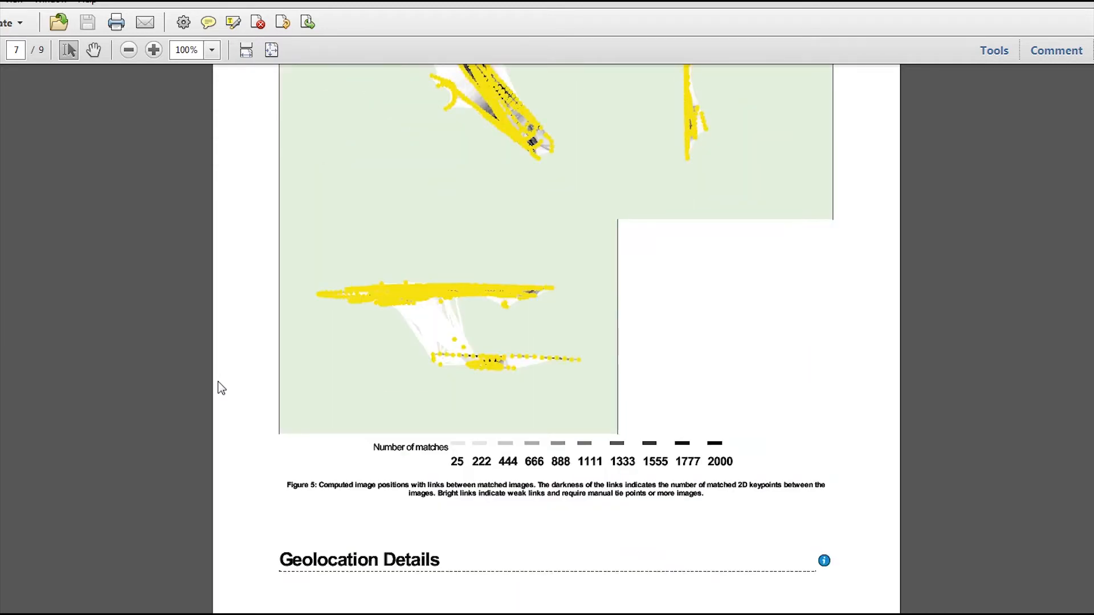
# Check the Ground Control Points error table, and read the coordinate systems and options used for initial processing and densification.
pyautogui.scroll(-6, 222, 389)
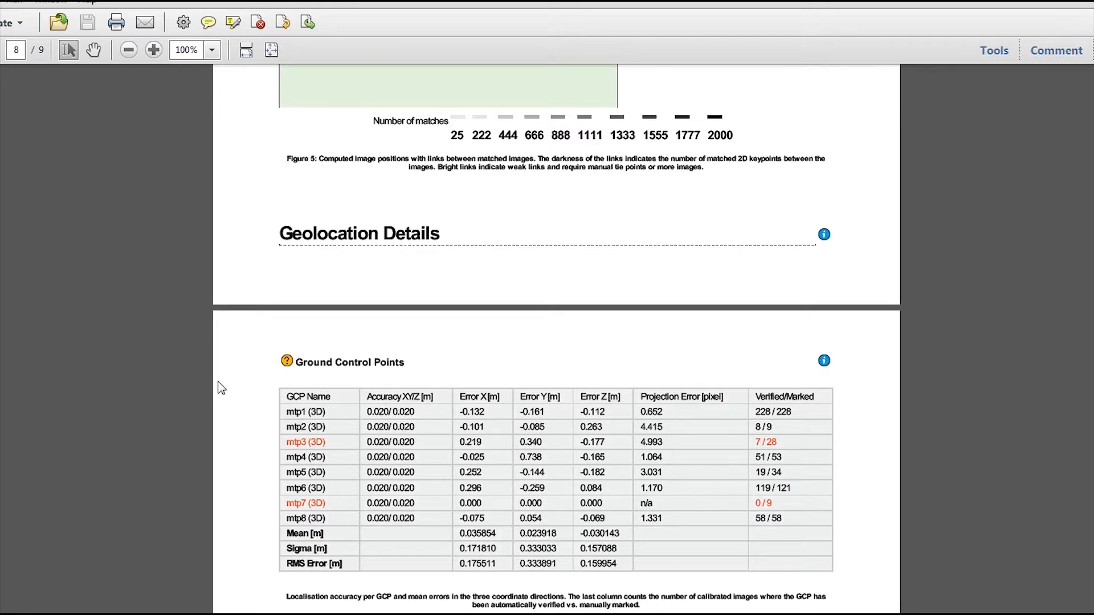
pyautogui.scroll(-9, 221, 389)
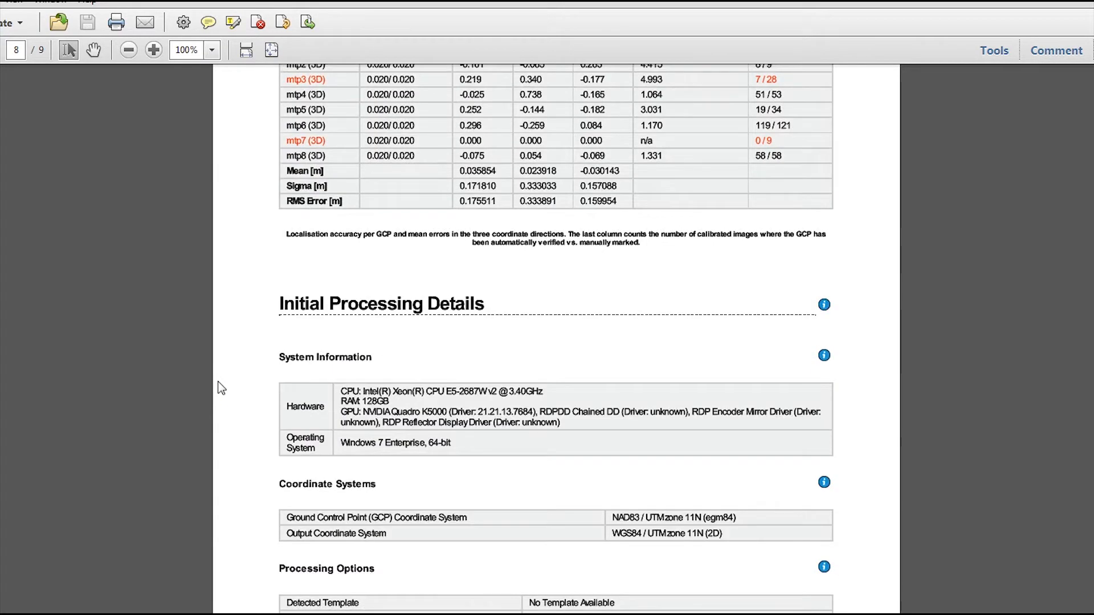
pyautogui.scroll(-6, 221, 388)
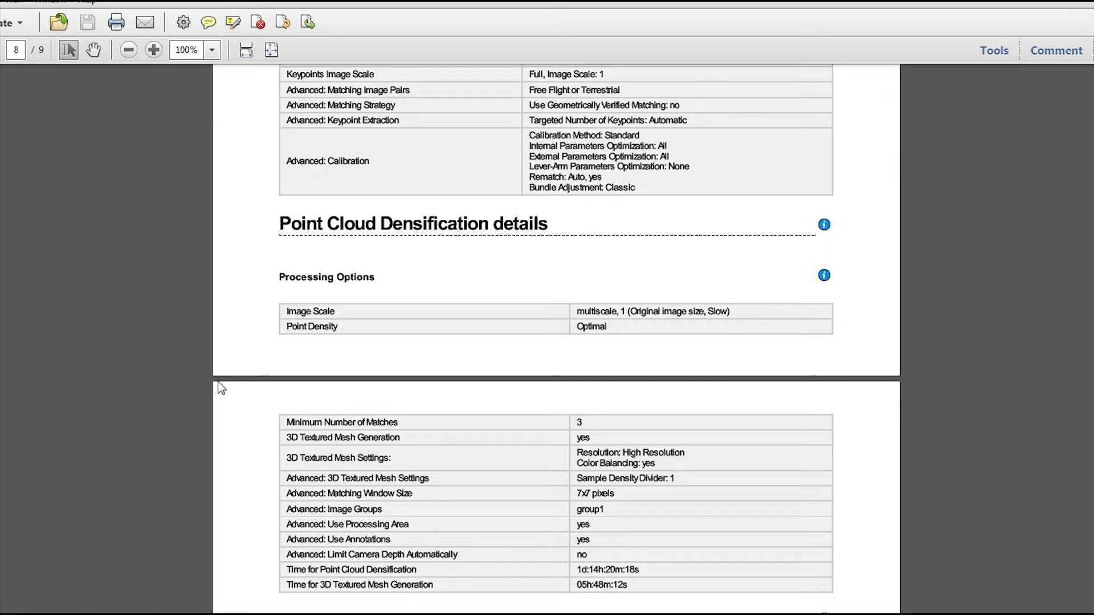
# Review the densification results and the DSM, Orthomosaic and Index Details, highlighting the DSM and orthomosaic resolution.
pyautogui.scroll(-7, 222, 389)
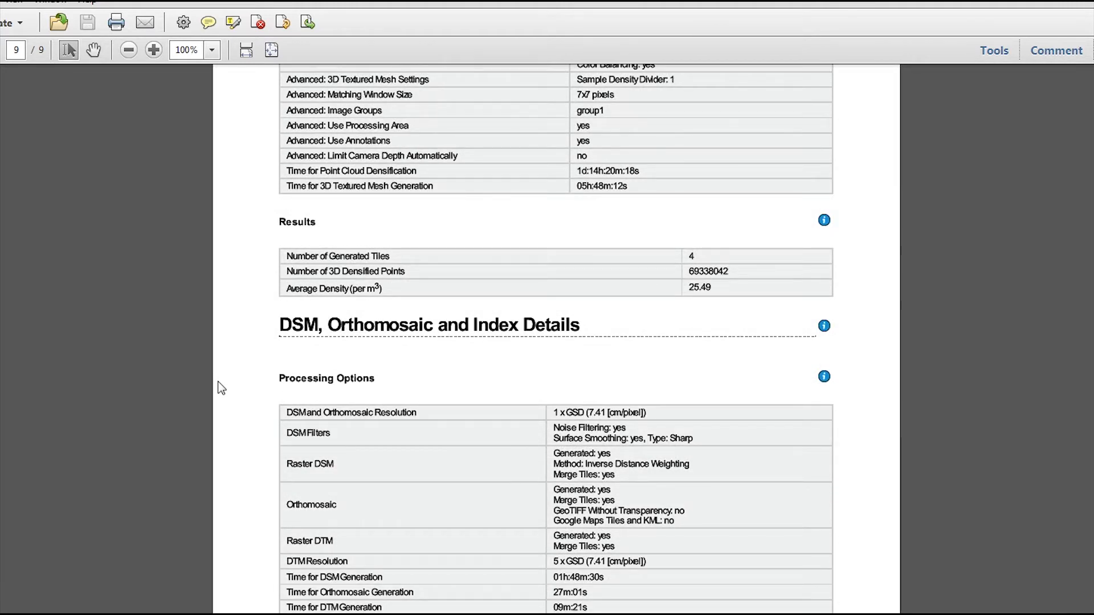
pyautogui.moveTo(654, 412); pyautogui.dragTo(555, 411)
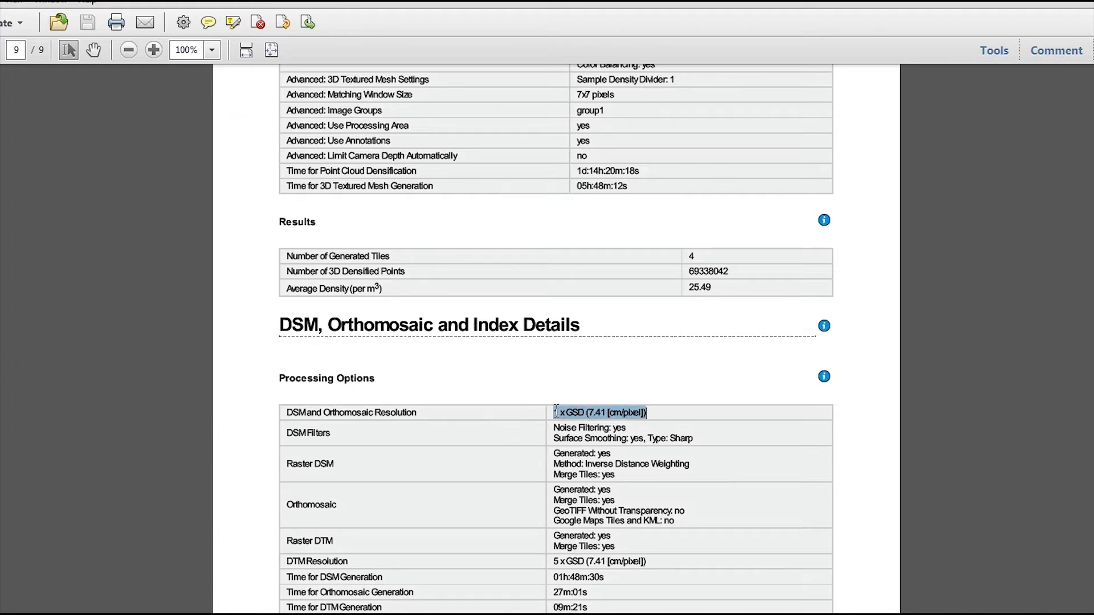
pyautogui.click(20, 414)
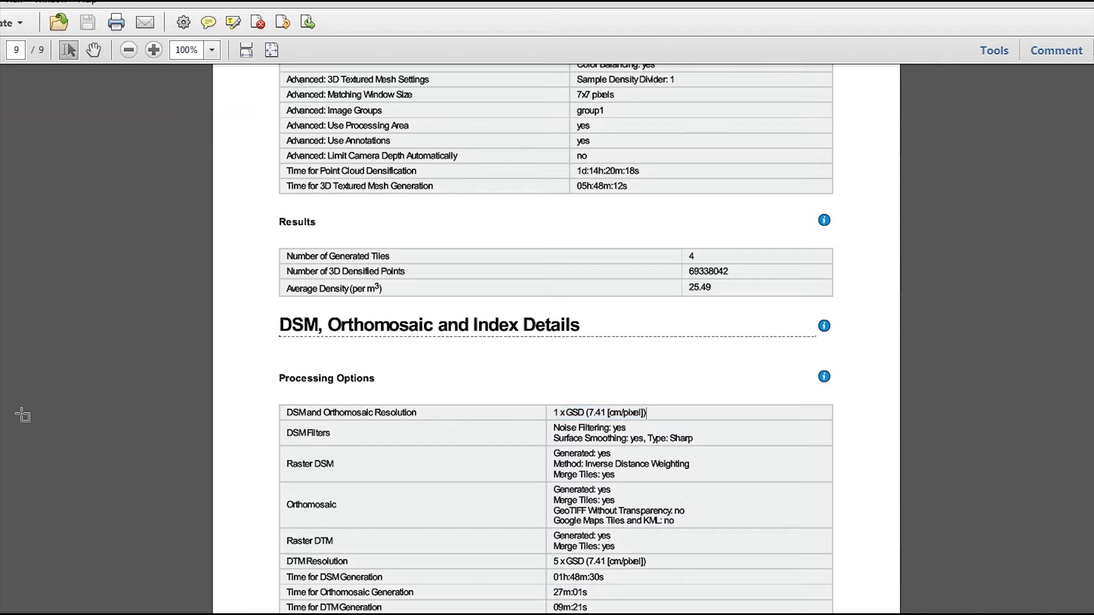
pyautogui.scroll(-1, 22, 415)
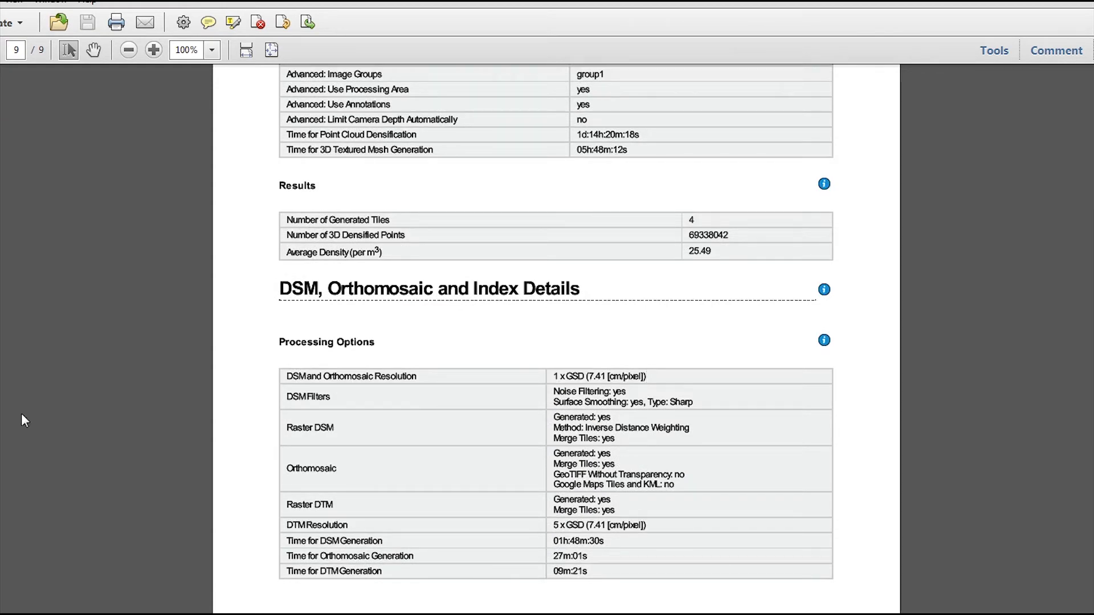
pyautogui.scroll(-8, 22, 415)
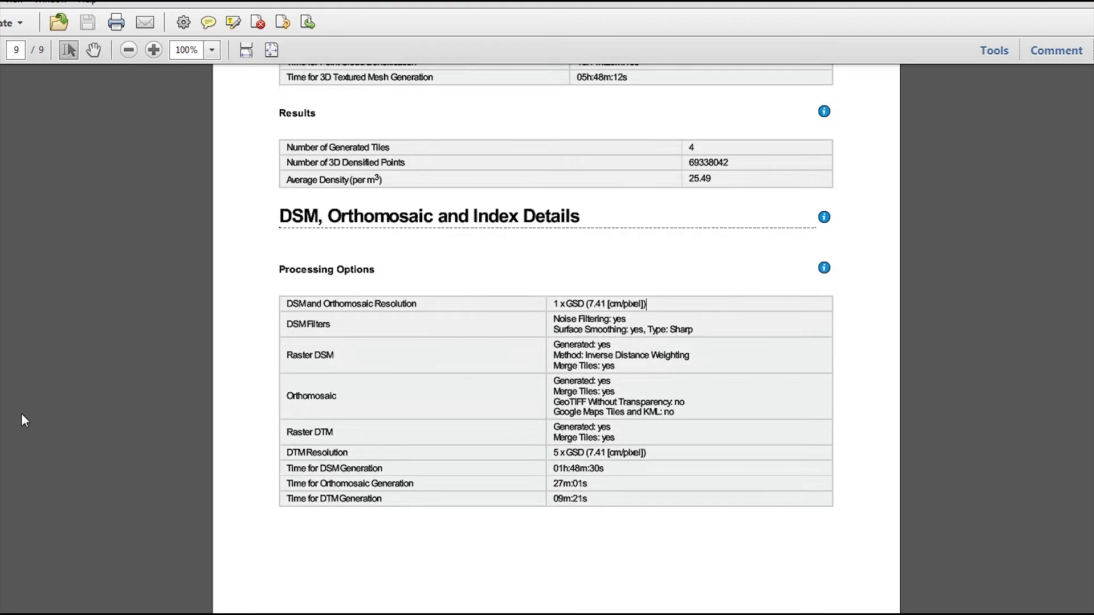